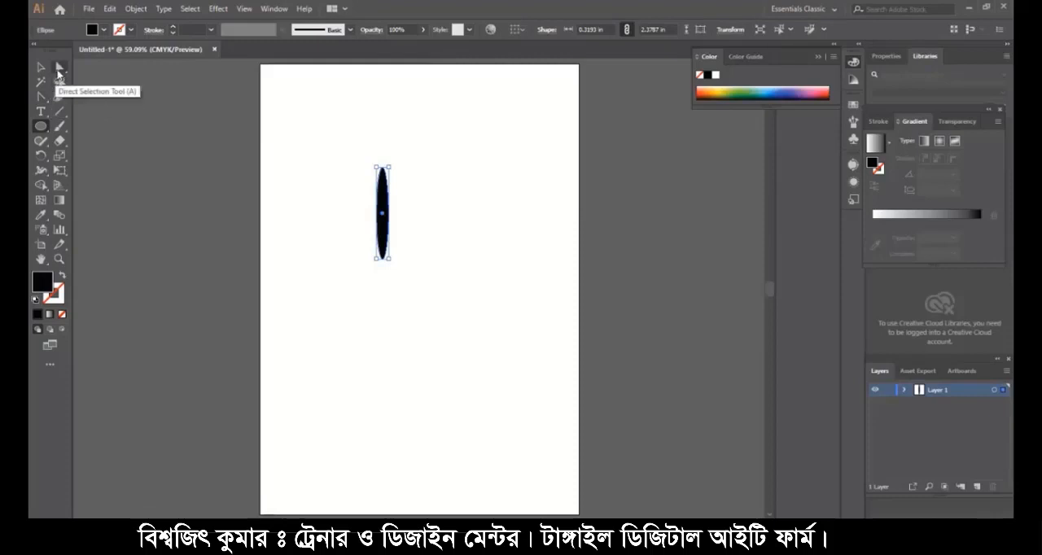
- Stretch the thin black ellipse into a pointed cone by moving its right anchor point horizontally to about X 6.96 in
left_click(59, 68)
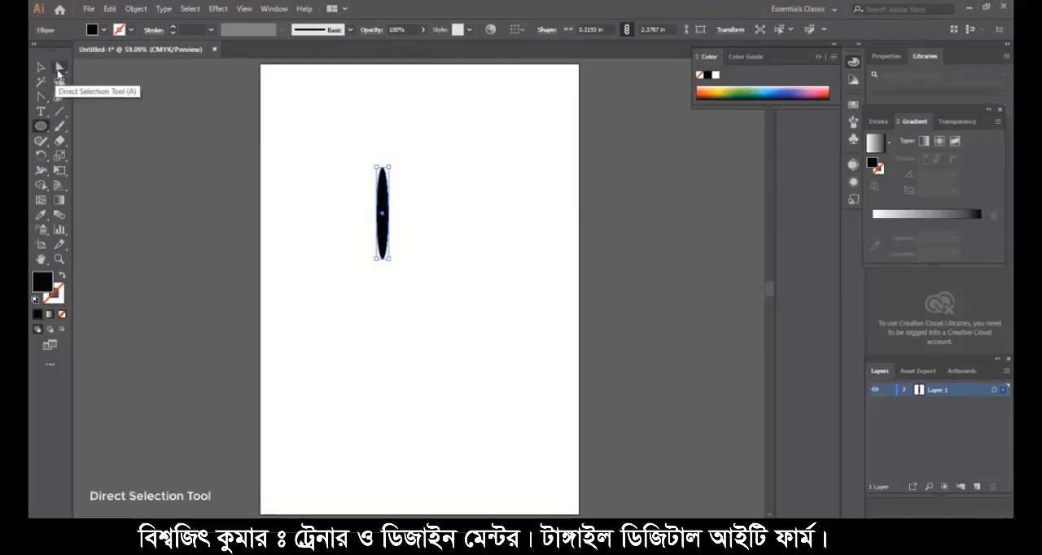
left_click(389, 214)
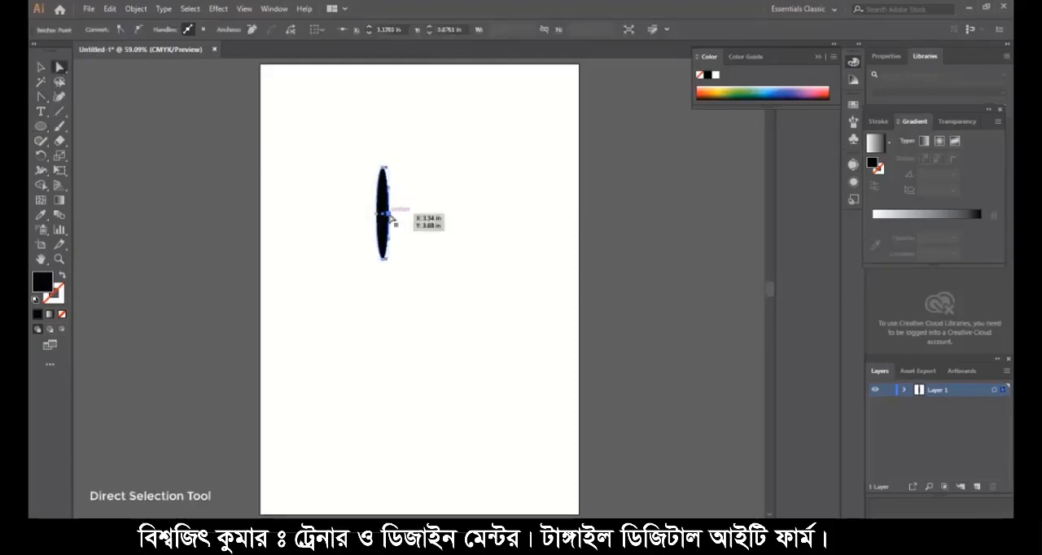
left_click_drag(390, 215, 529, 216)
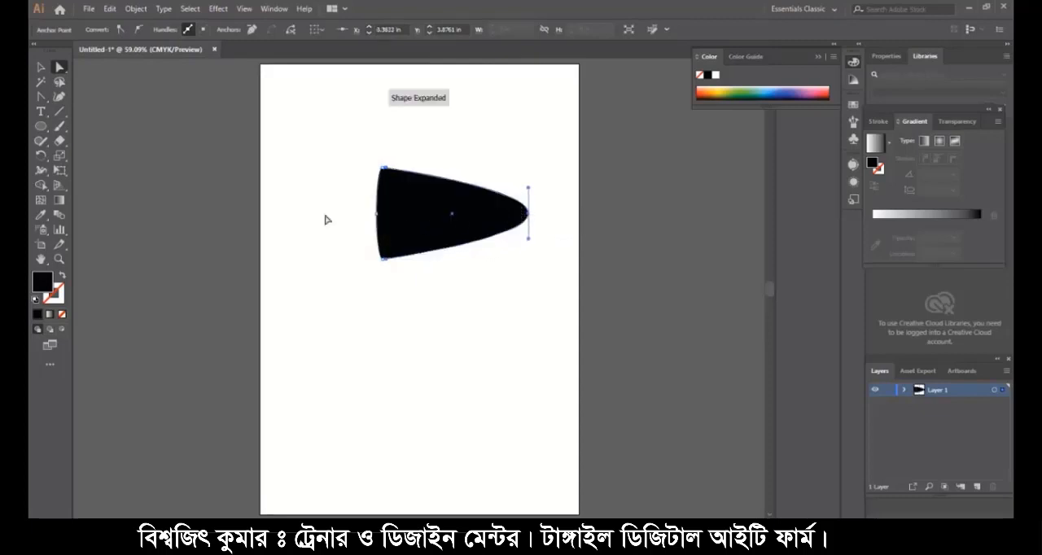
- Collapse both direction handles of the stretched shape's right anchor point to make a sharp, straight-sided tip
left_click(45, 100)
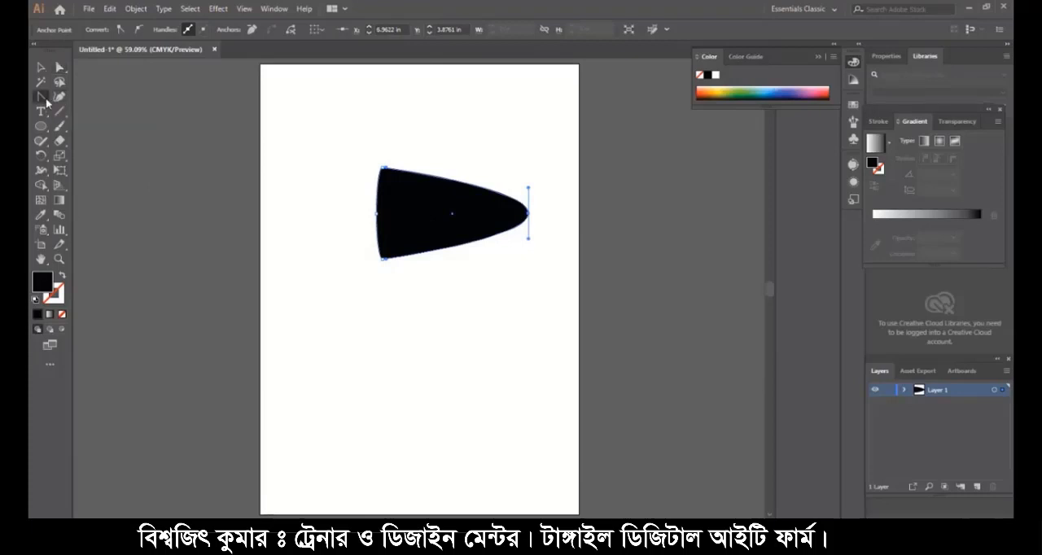
left_click_drag(46, 102, 174, 144)
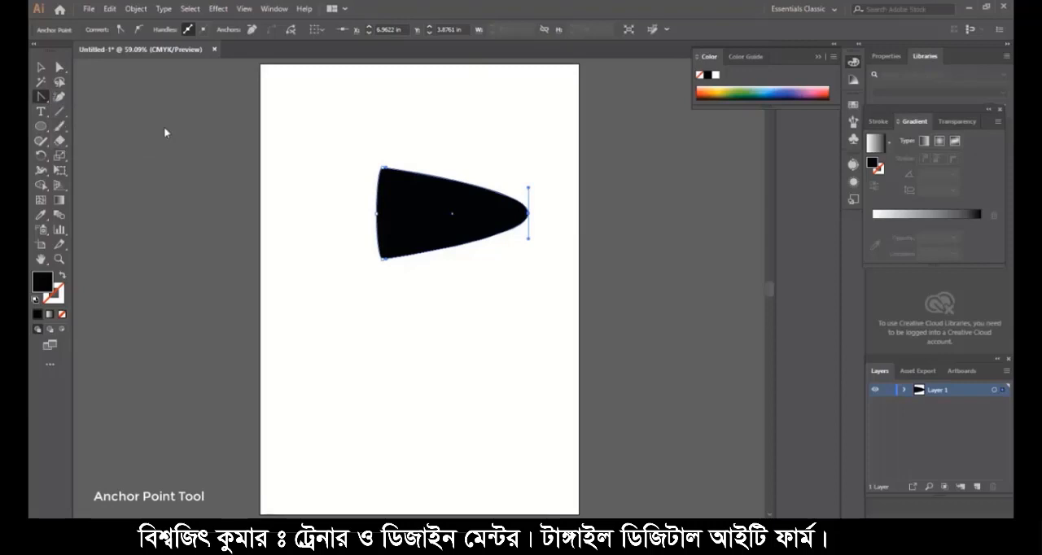
left_click_drag(530, 189, 529, 241)
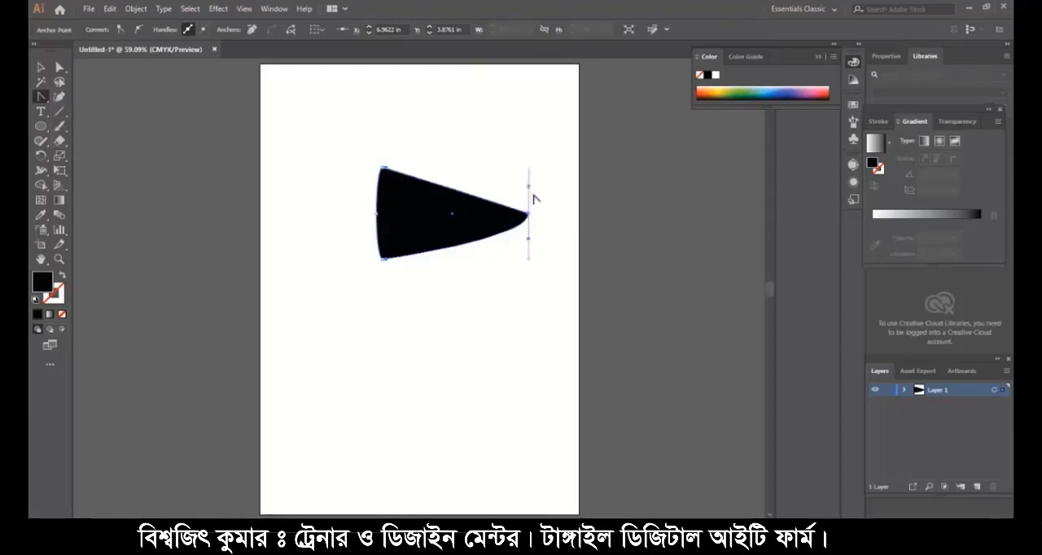
left_click(528, 239)
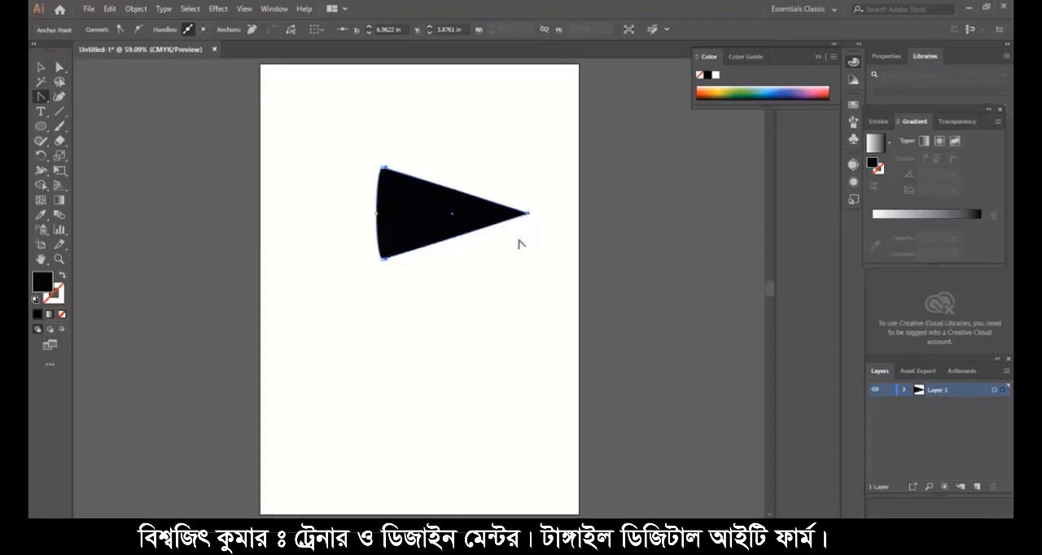
- Apply a Round Corners effect to the cone shape with a radius of 0.625 in
left_click(218, 8)
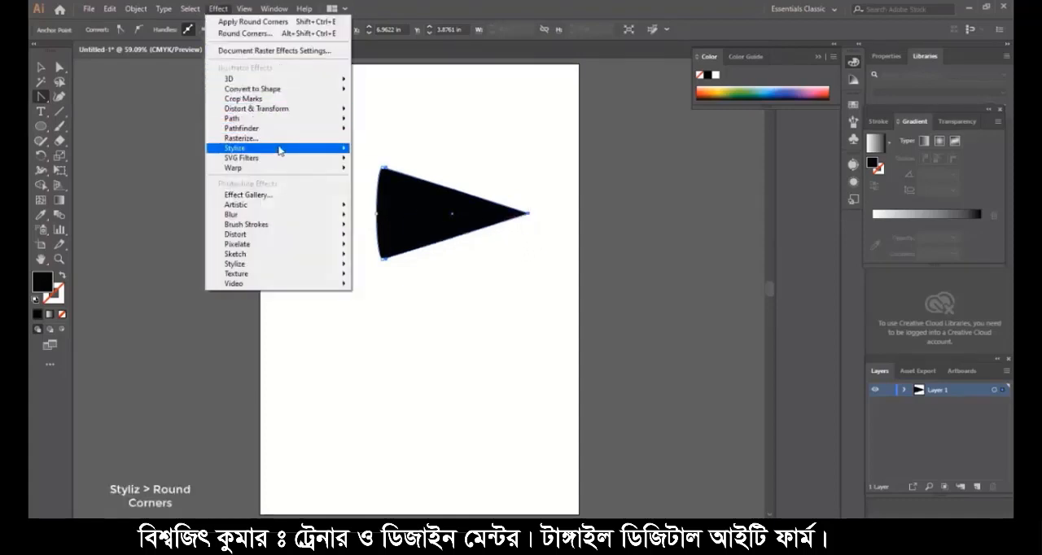
mouse_move(325, 151)
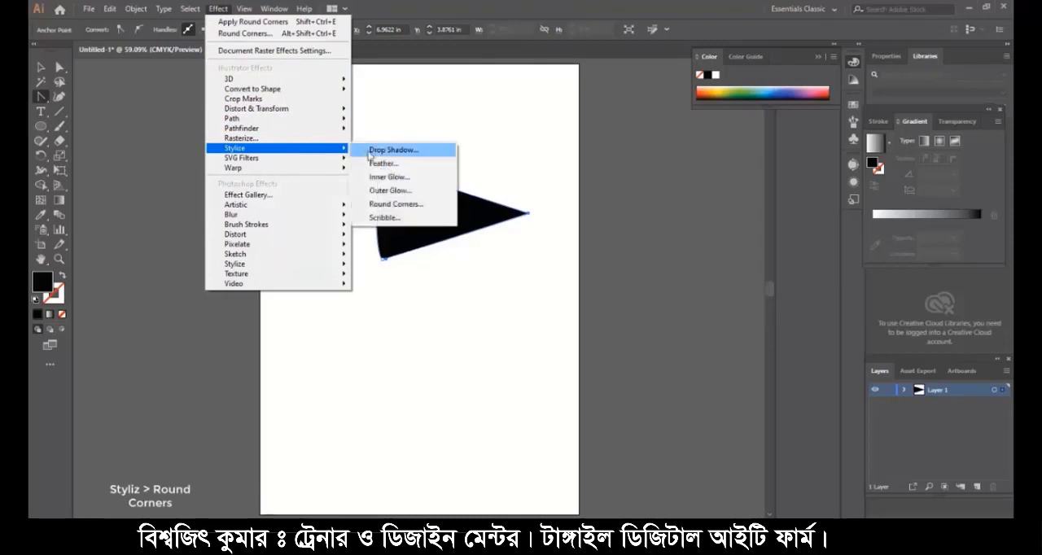
left_click(399, 207)
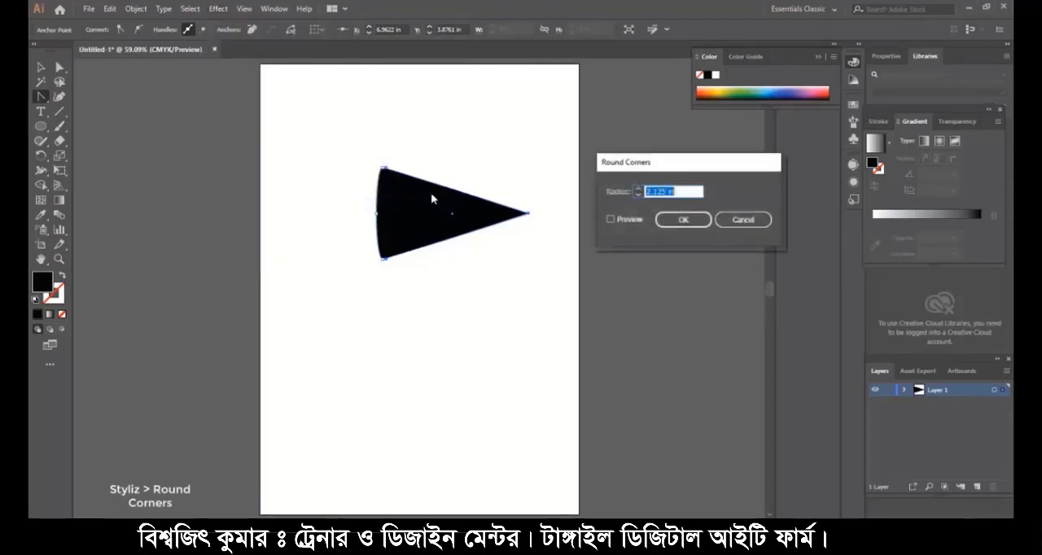
left_click(611, 219)
left_click(681, 192)
scroll(681, 192, "up", 8)
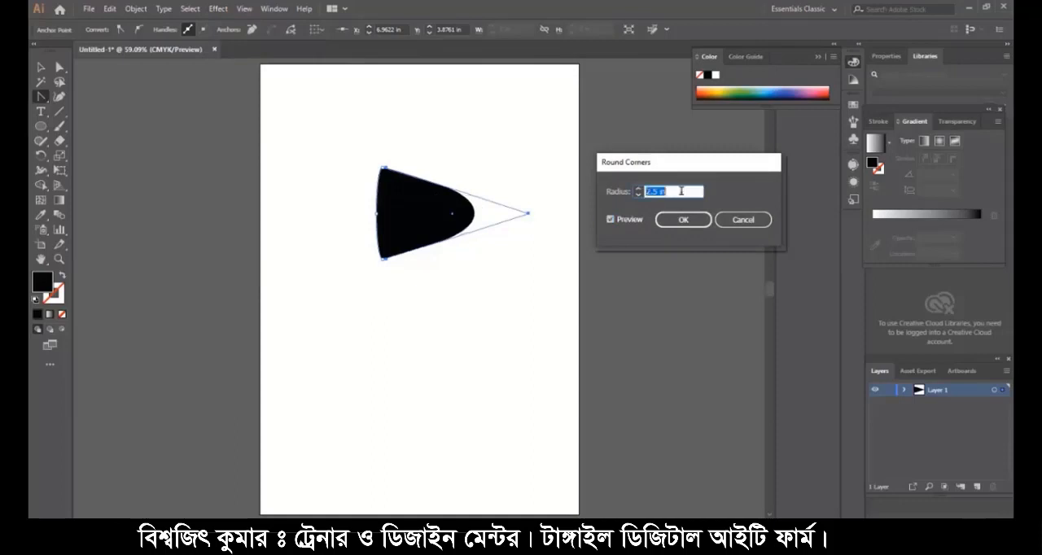
scroll(681, 191, "down", 6)
scroll(682, 191, "down", 5)
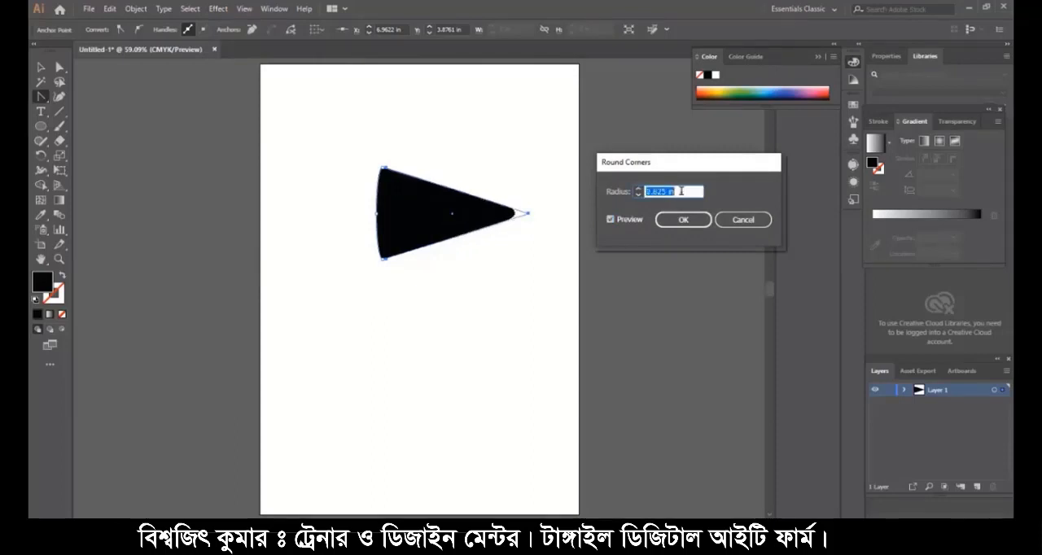
scroll(681, 191, "down", 2)
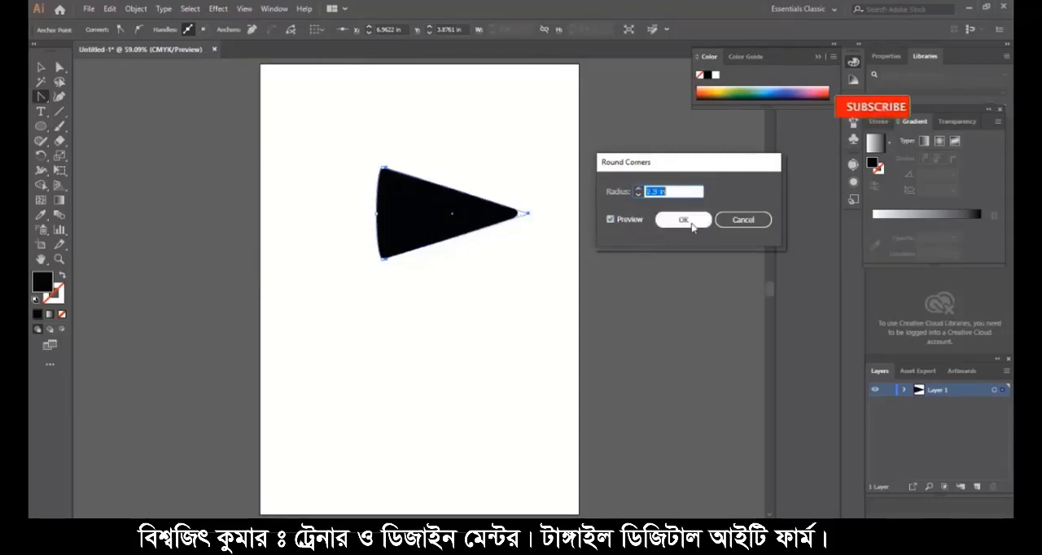
scroll(680, 191, "up", 1)
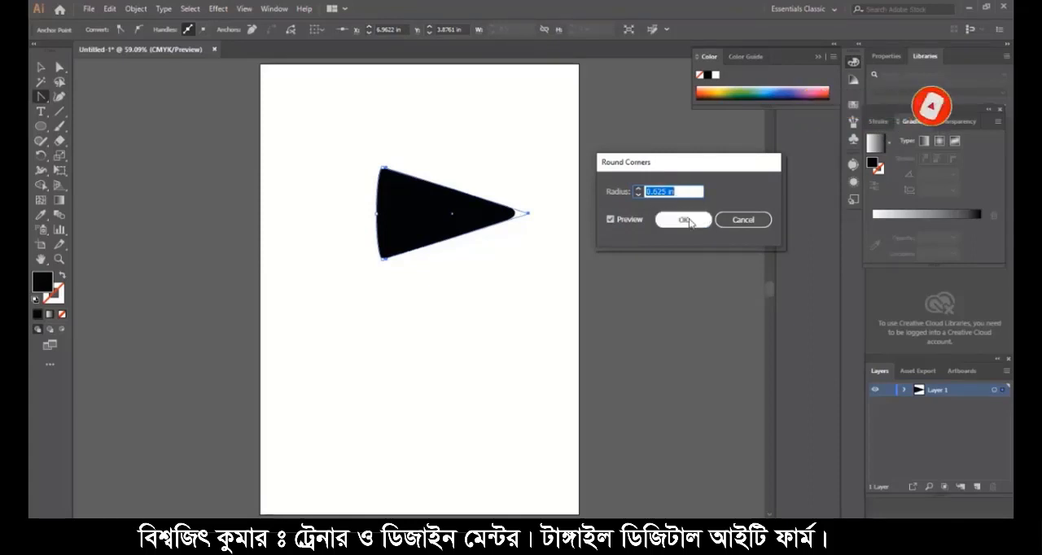
left_click(679, 217)
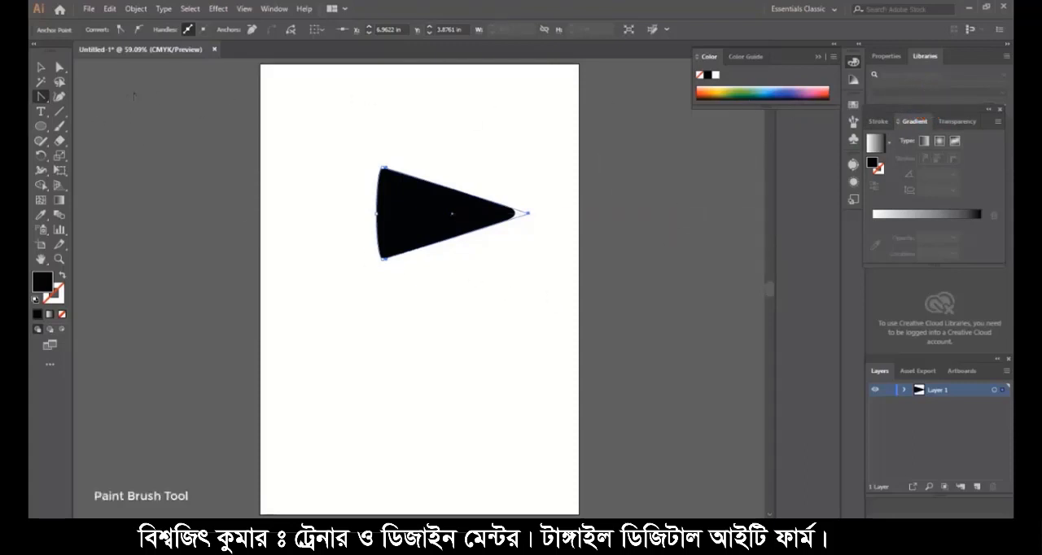
- Start defining a new Art Brush from the selected cone shape
left_click(59, 126)
left_click(853, 122)
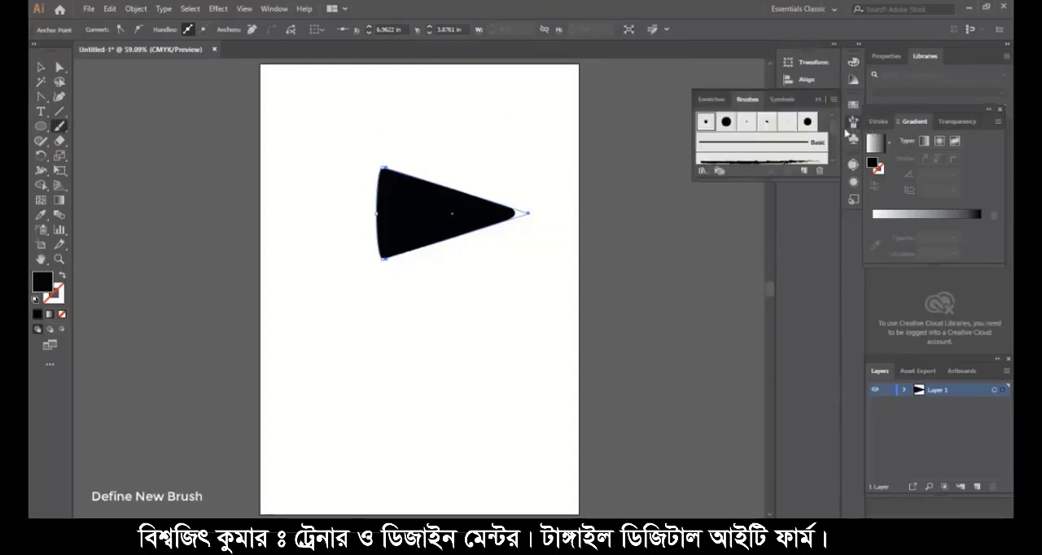
left_click(804, 170)
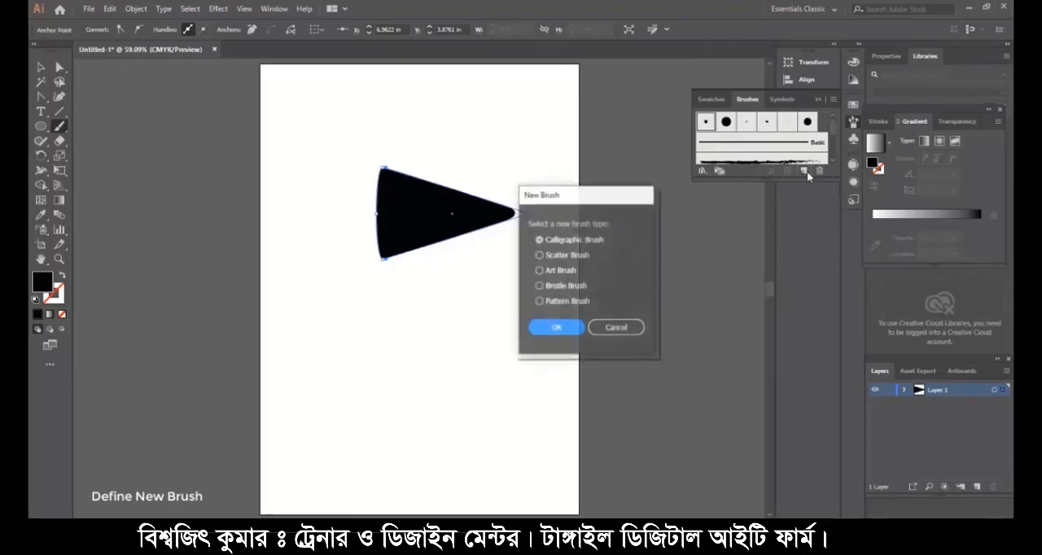
left_click(539, 271)
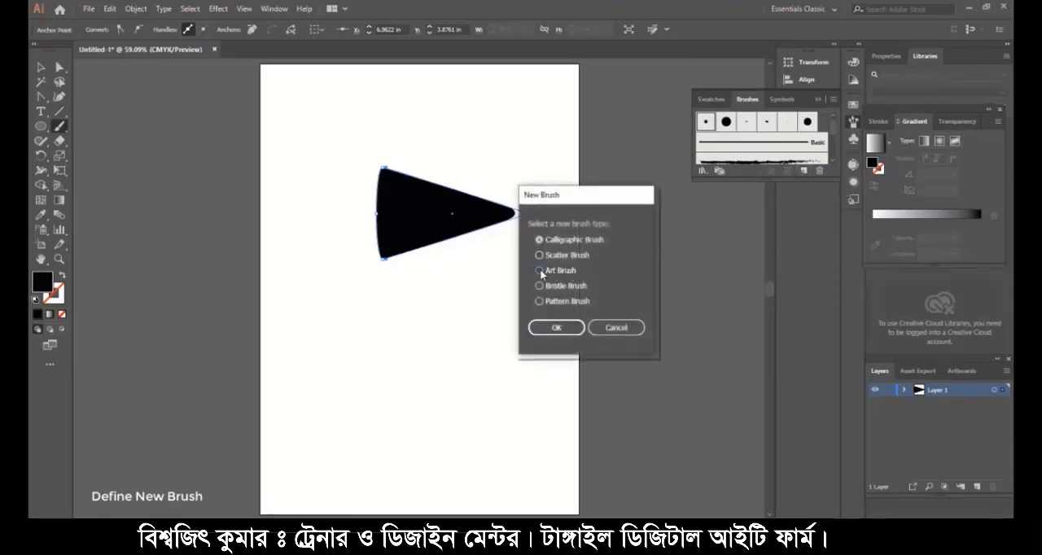
left_click(557, 328)
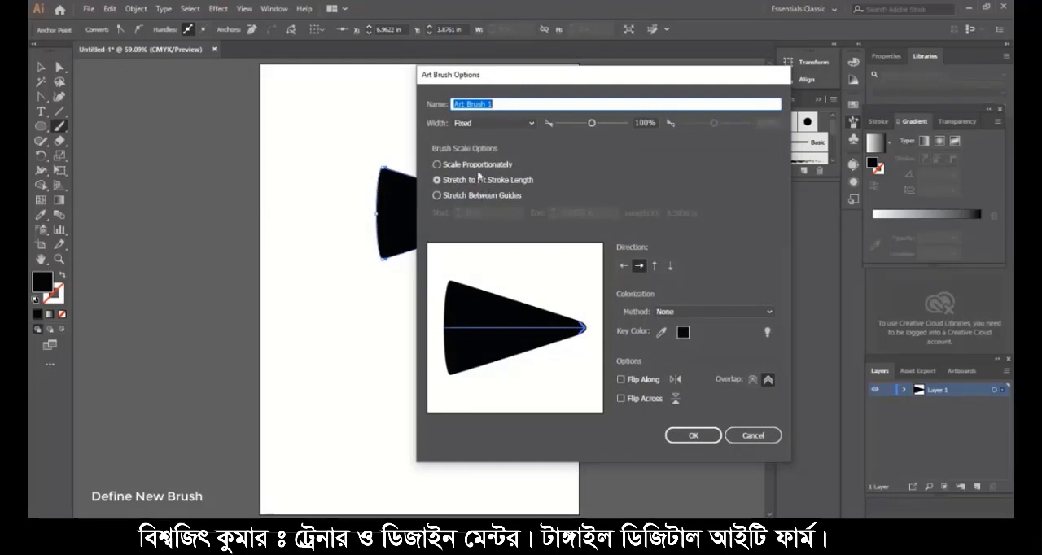
- Set the art brush to scale proportionately, with a 6% fixed width and Tints colorization, and save it
left_click(477, 165)
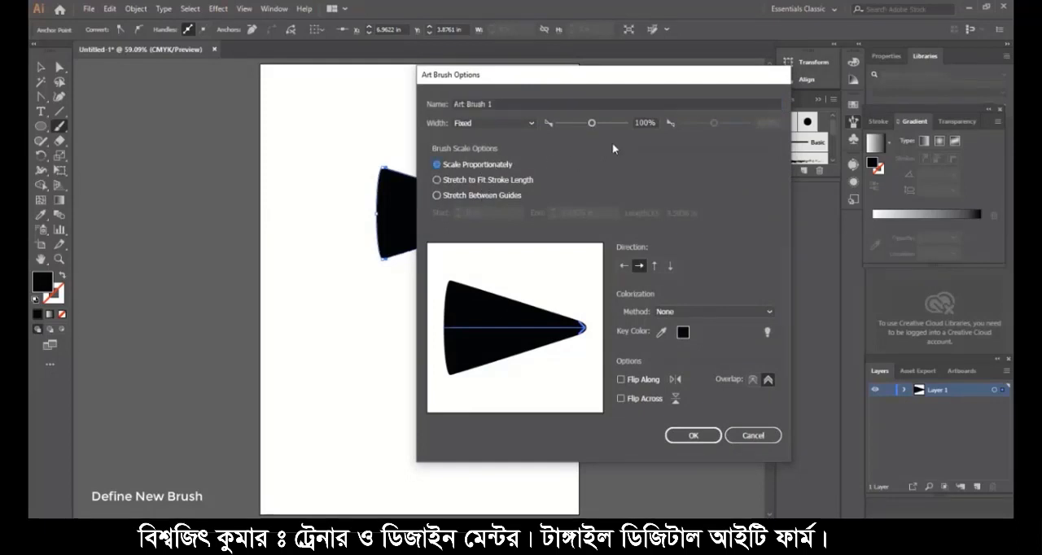
left_click_drag(649, 123, 634, 122)
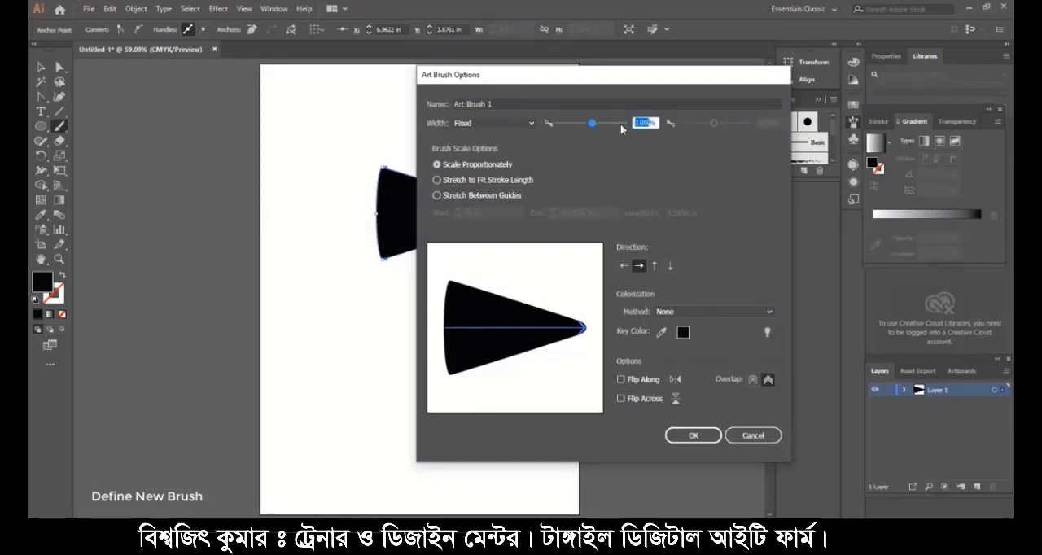
type("5")
left_click(706, 310)
left_click(713, 340)
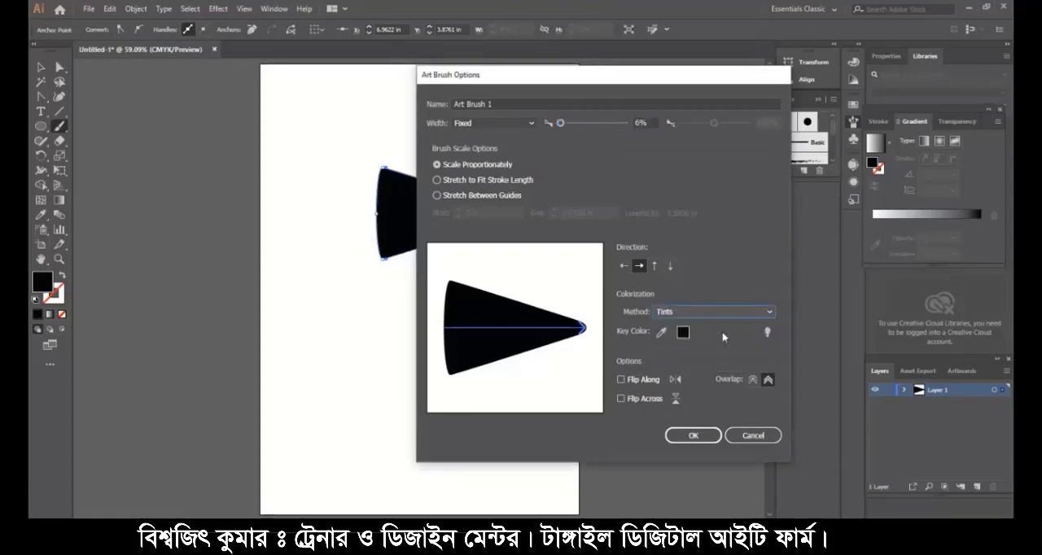
left_click(694, 436)
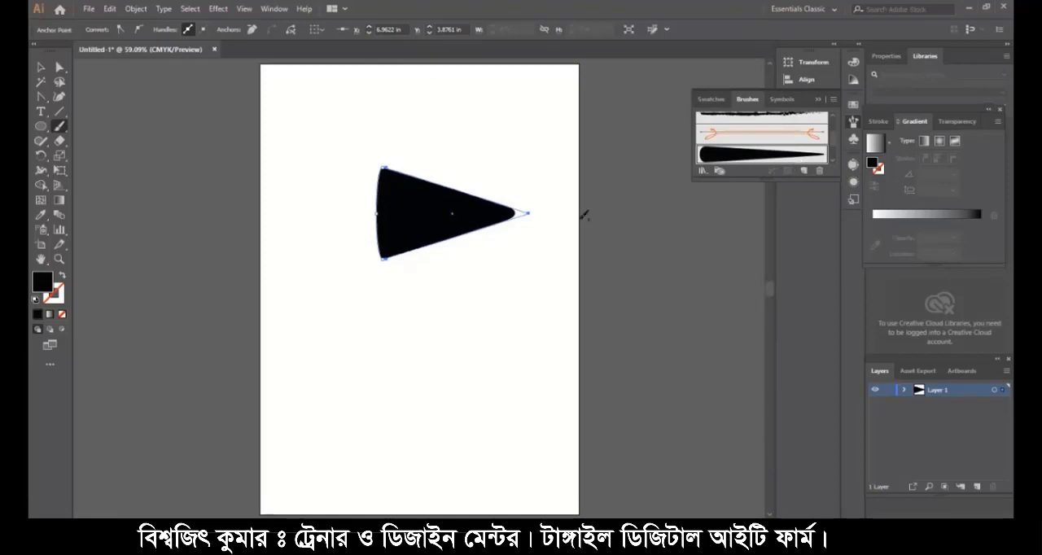
- Delete the cone shape and draw a rectangle of 8.268 by 11.693 in covering the whole artboard
left_click(41, 67)
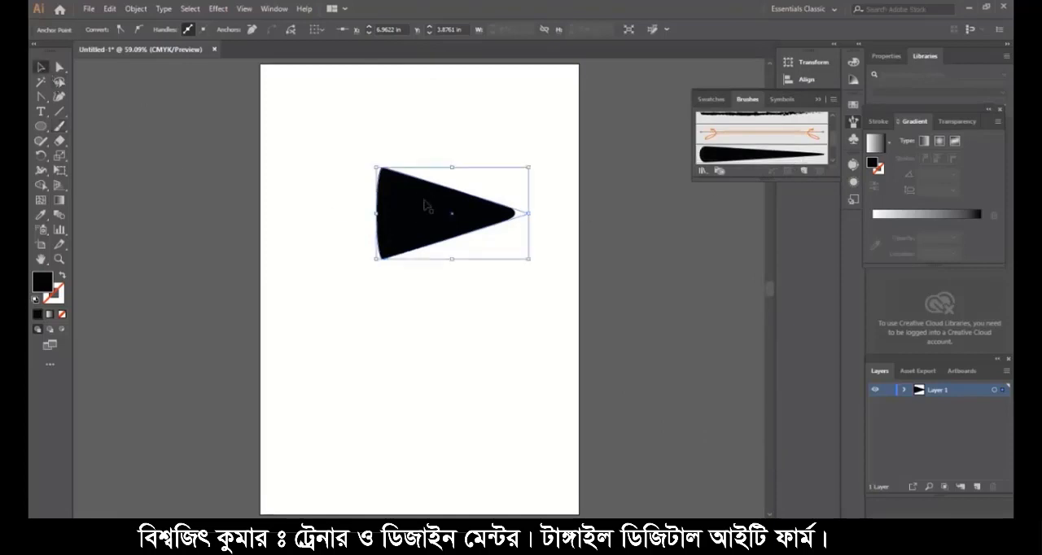
key("Delete")
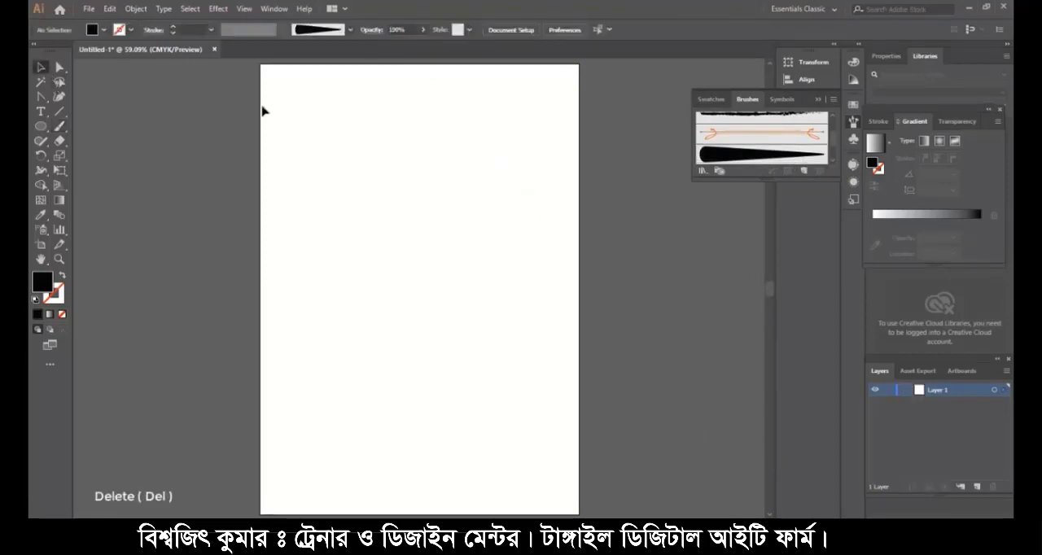
left_click(47, 127)
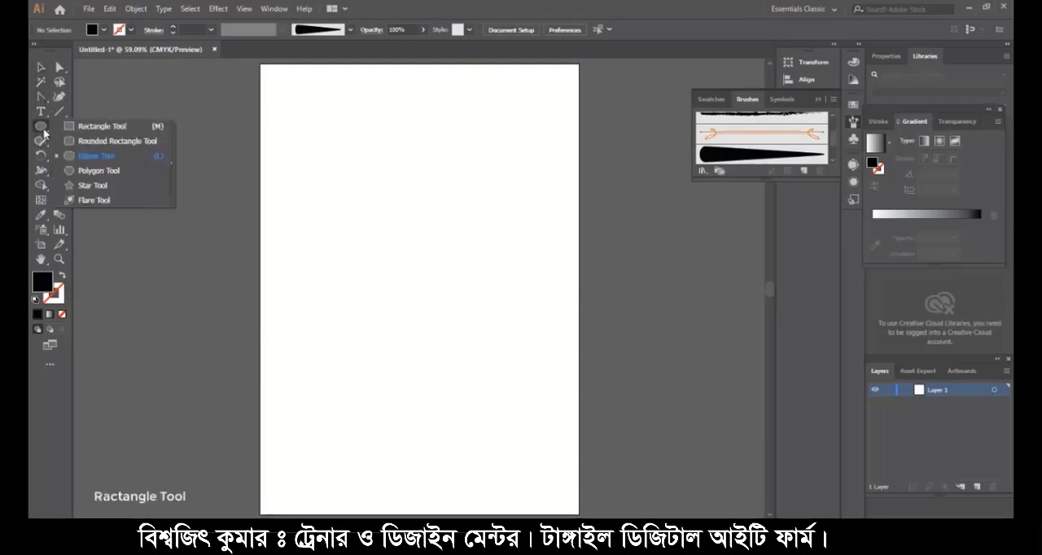
left_click(143, 130)
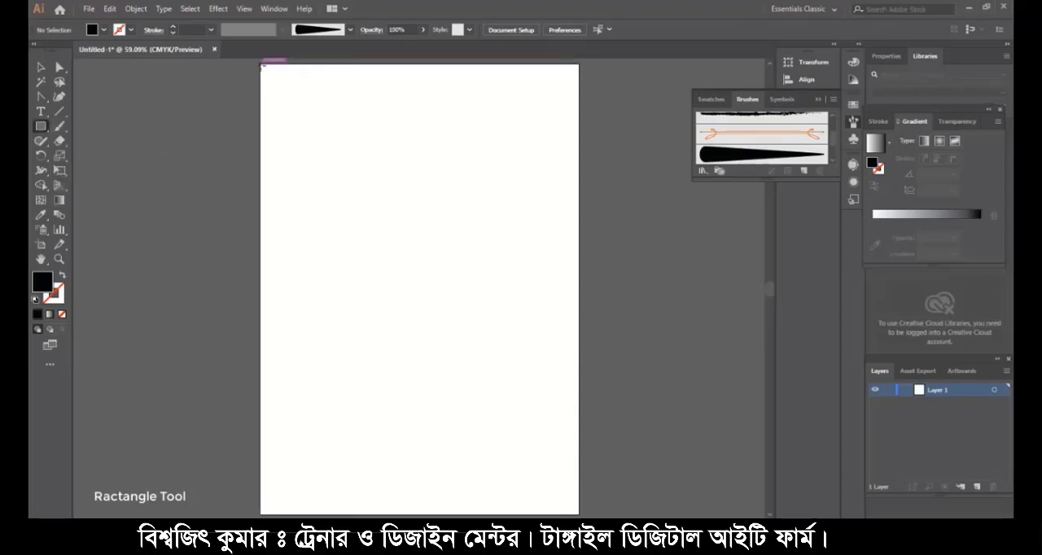
left_click_drag(260, 64, 579, 514)
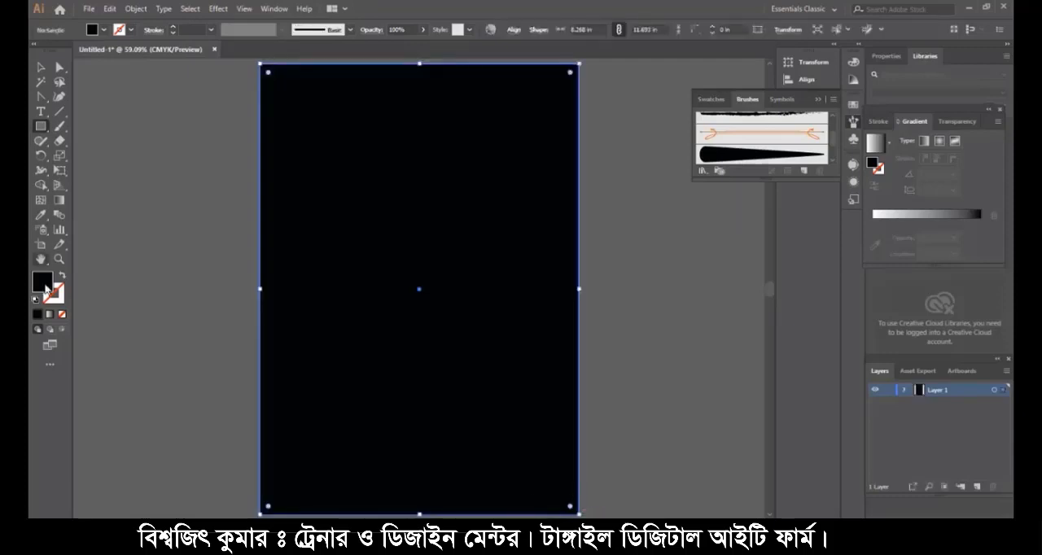
- Fill the background rectangle with the yellow-to-orange linear gradient swatch
left_click(103, 30)
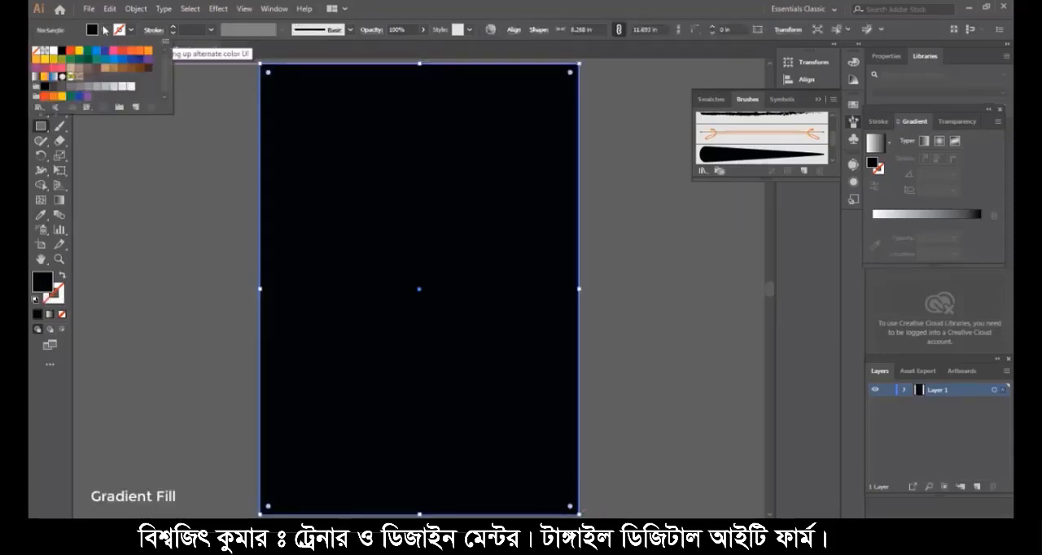
left_click(53, 96)
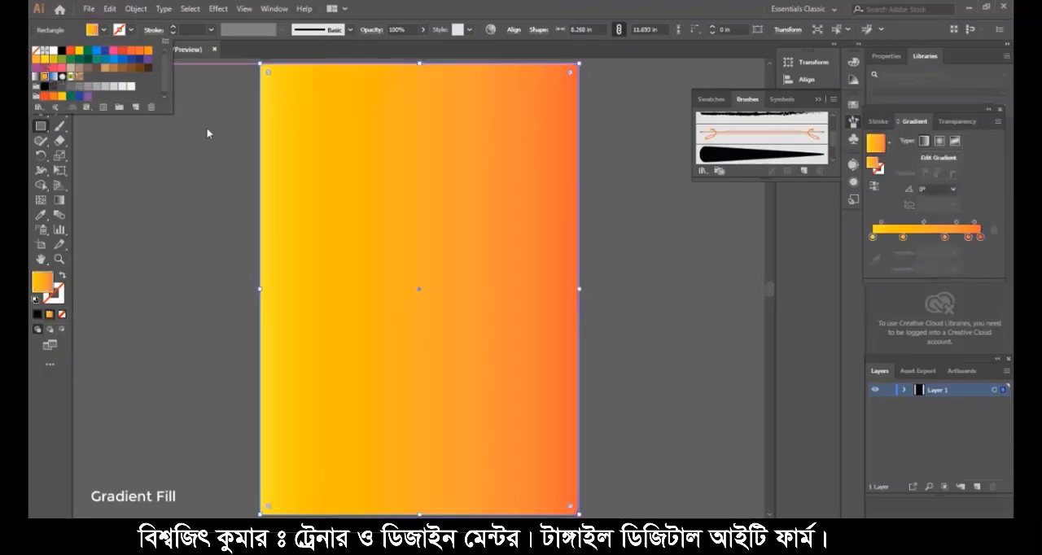
left_click(183, 105)
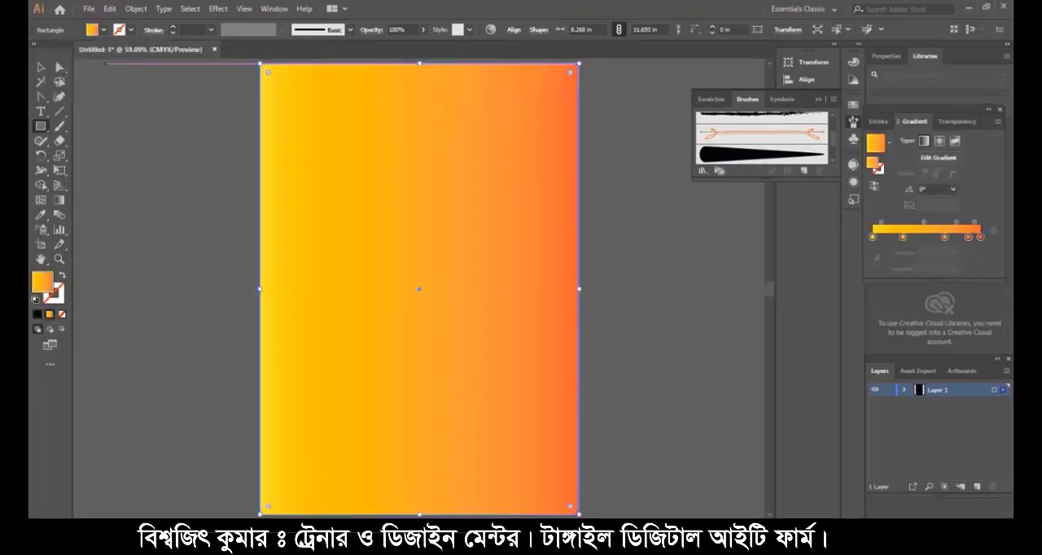
- Redirect the rectangle's gradient vertically at about 90°, with orange at the top and yellow at the bottom, and select the top orange stop
left_click(60, 201)
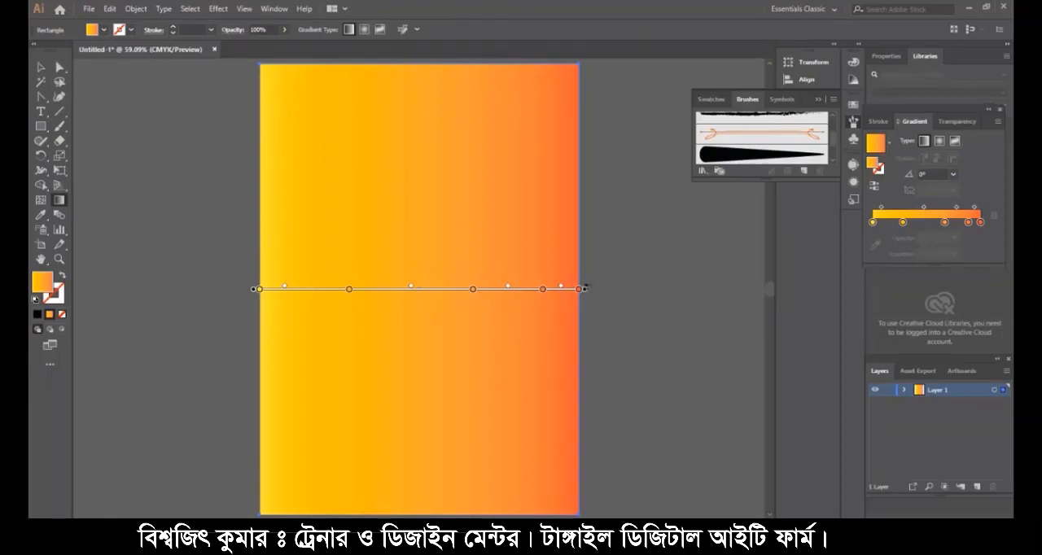
mouse_move(585, 287)
left_mouse_down()
mouse_move(585, 244)
mouse_move(429, 114)
mouse_move(391, 113)
left_mouse_up()
mouse_move(554, 86)
left_mouse_down()
mouse_move(494, 69)
mouse_move(379, 63)
mouse_move(435, 62)
left_mouse_up()
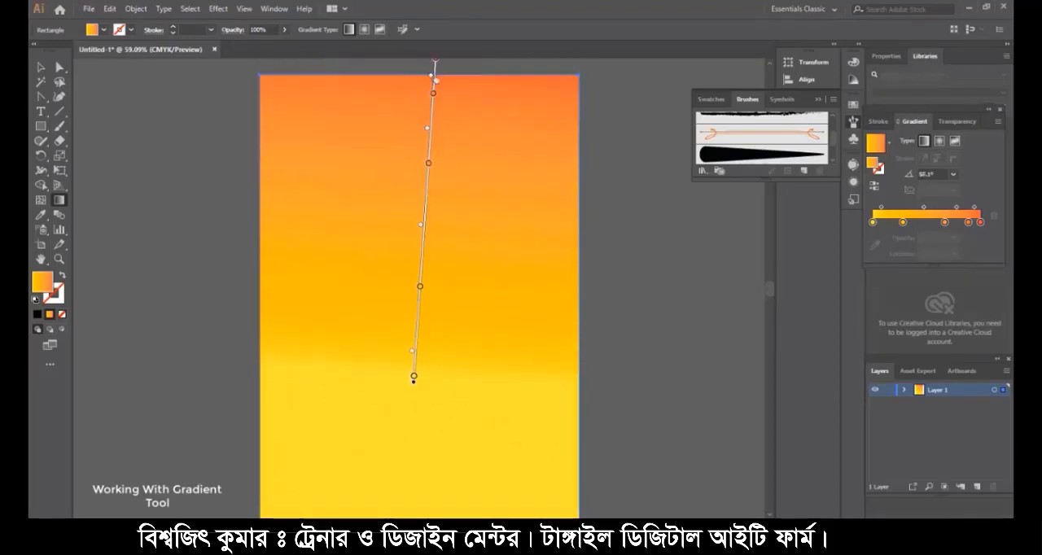
mouse_move(434, 62)
left_mouse_down()
mouse_move(428, 111)
mouse_move(413, 103)
mouse_move(418, 109)
left_mouse_up()
scroll(433, 139, "down", 1)
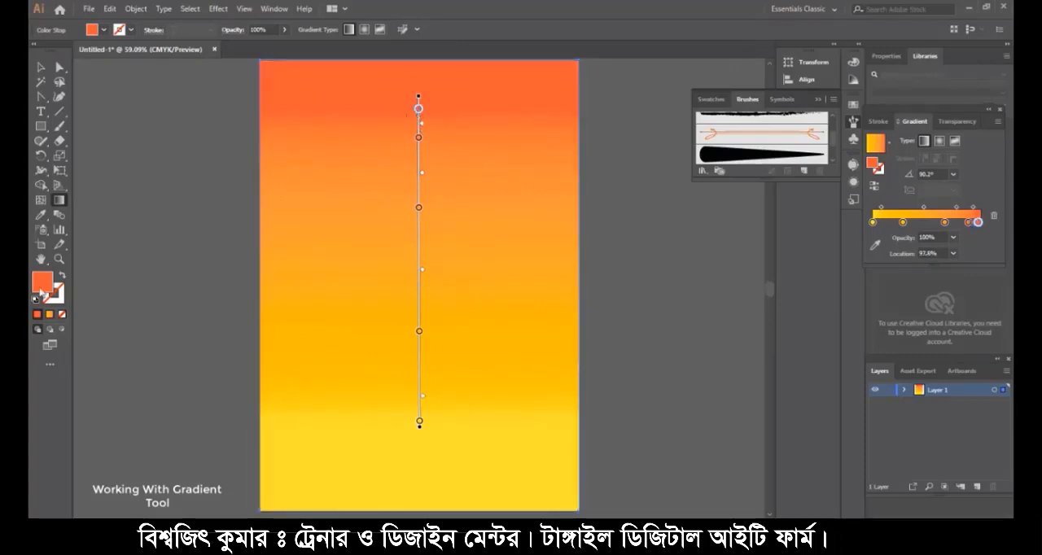
- Set the top gradient stop's color to dark navy, RGB 18, 19, 45
double_click(43, 291)
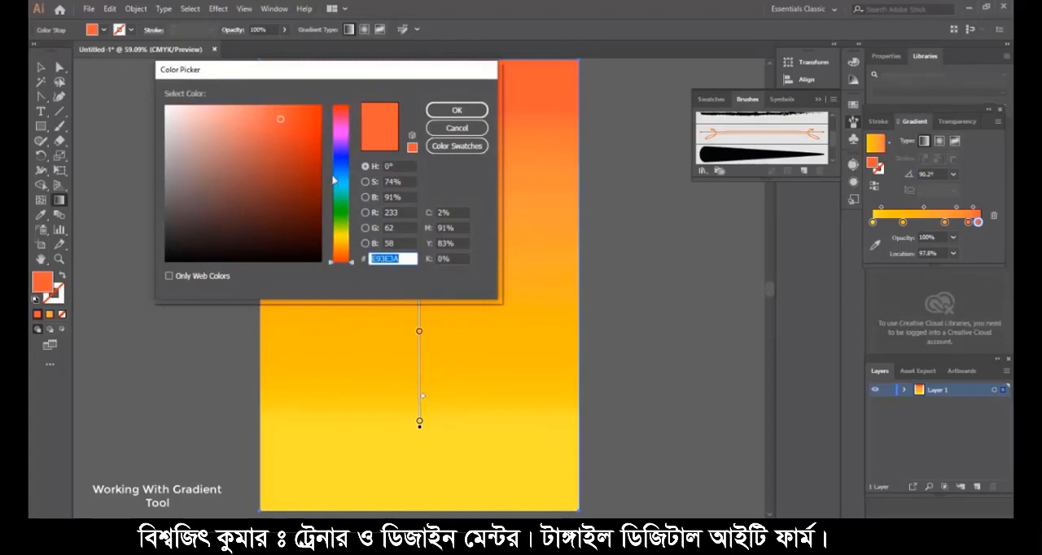
left_click_drag(340, 168, 341, 163)
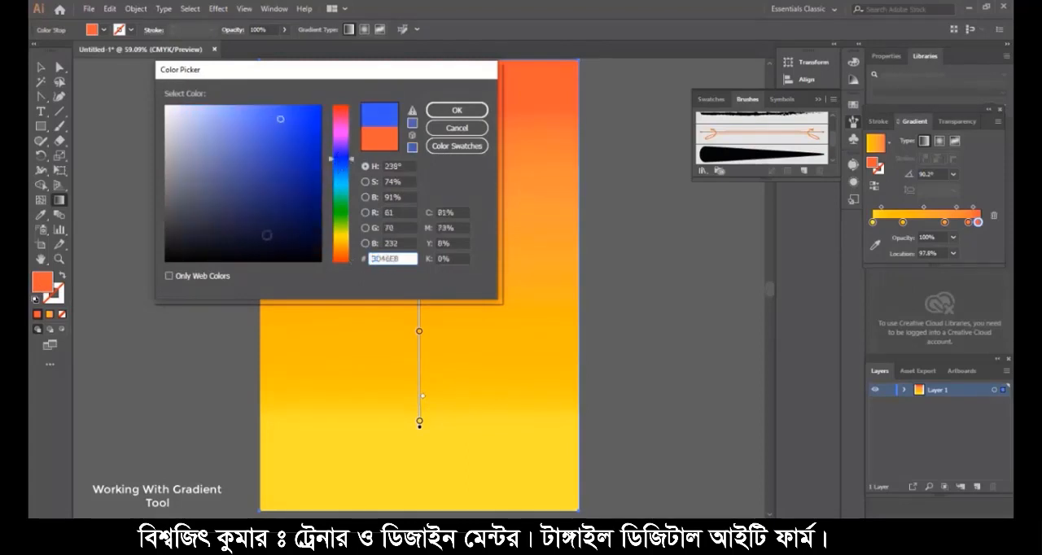
left_click(259, 237)
left_click_drag(259, 236, 259, 235)
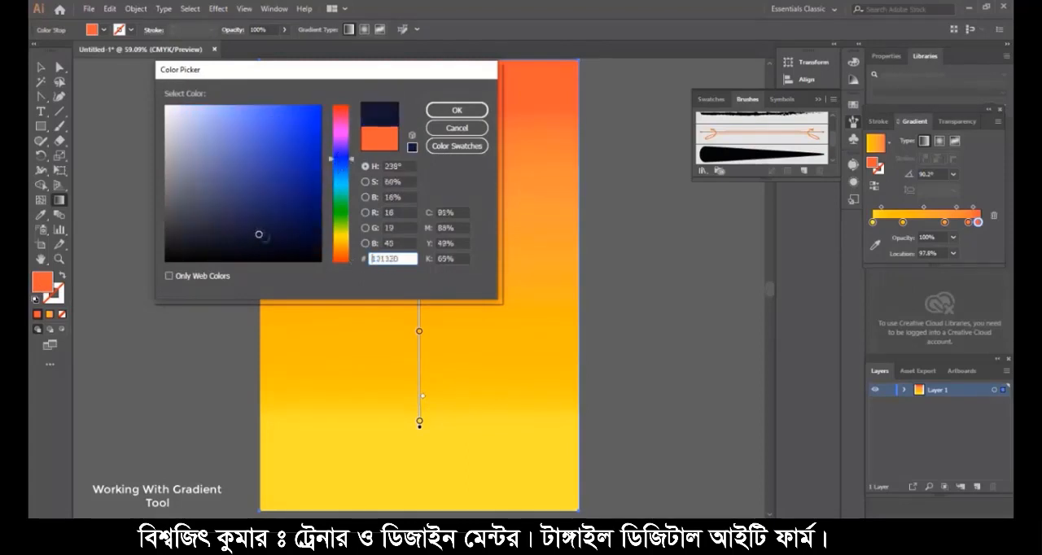
double_click(396, 258)
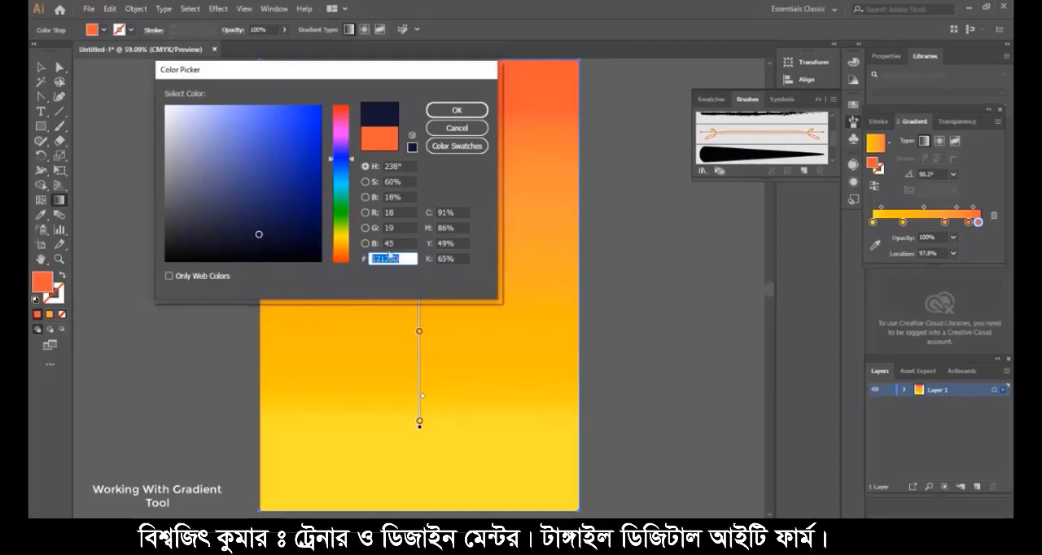
left_click(457, 111)
- Shift the navy, orange and light orange stops downward to widen the navy band and spread out the orange beneath it
left_click_drag(420, 143, 418, 177)
left_click_drag(418, 108, 419, 134)
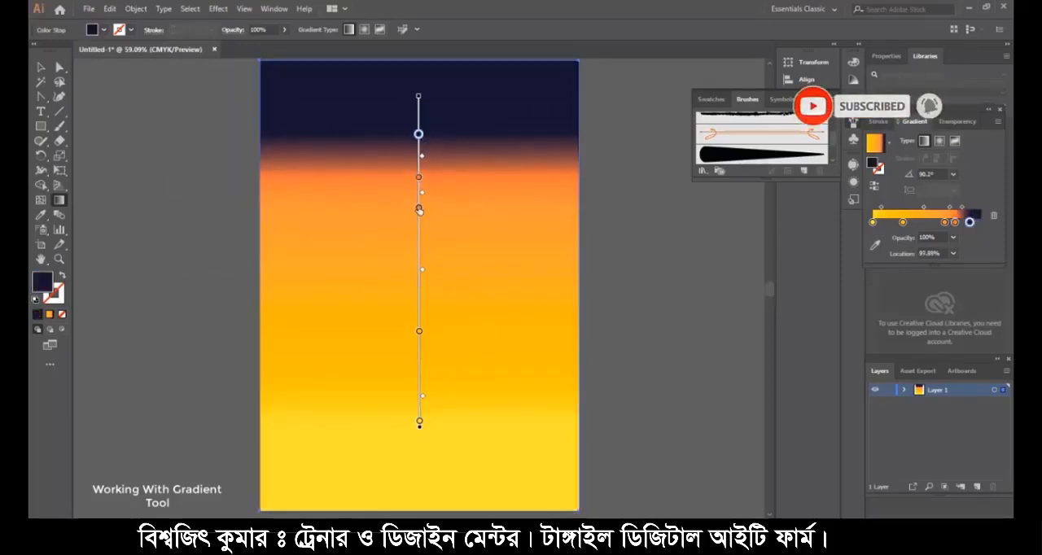
left_click_drag(418, 206, 410, 277)
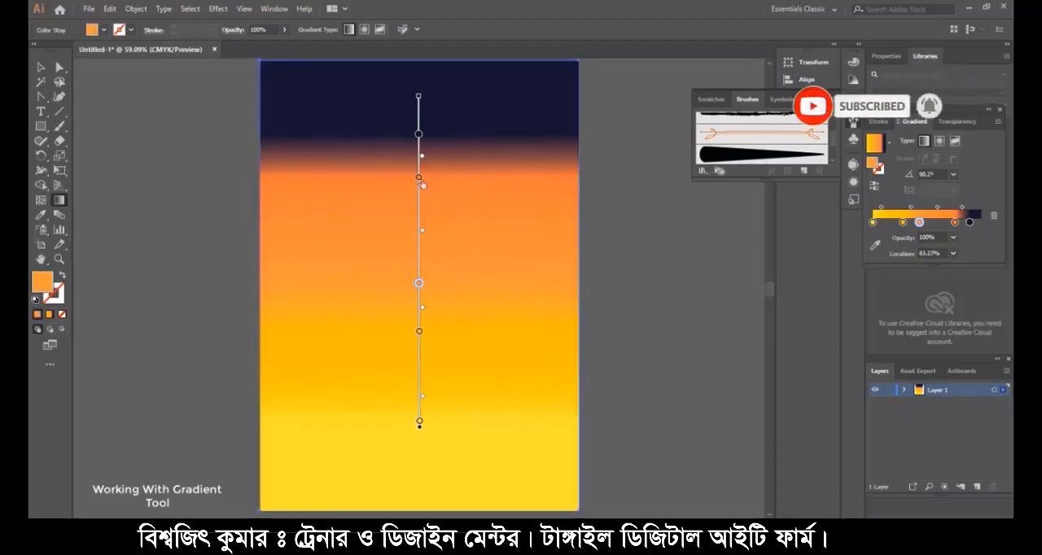
left_click_drag(418, 176, 418, 180)
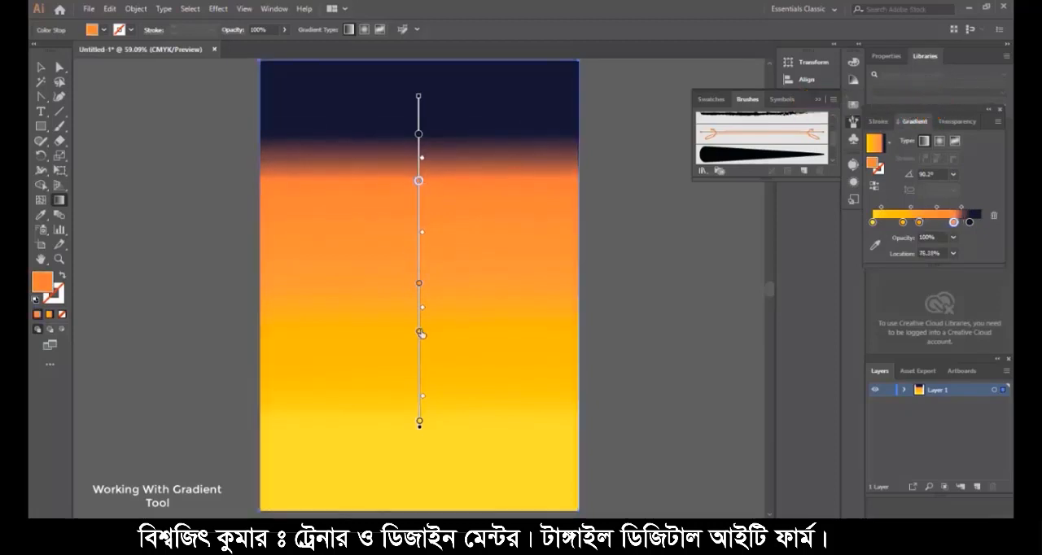
- Rearrange the lower stops with amber at about 47%, yellow at about 26% and light orange at about 0.5%
left_click_drag(419, 332, 415, 375)
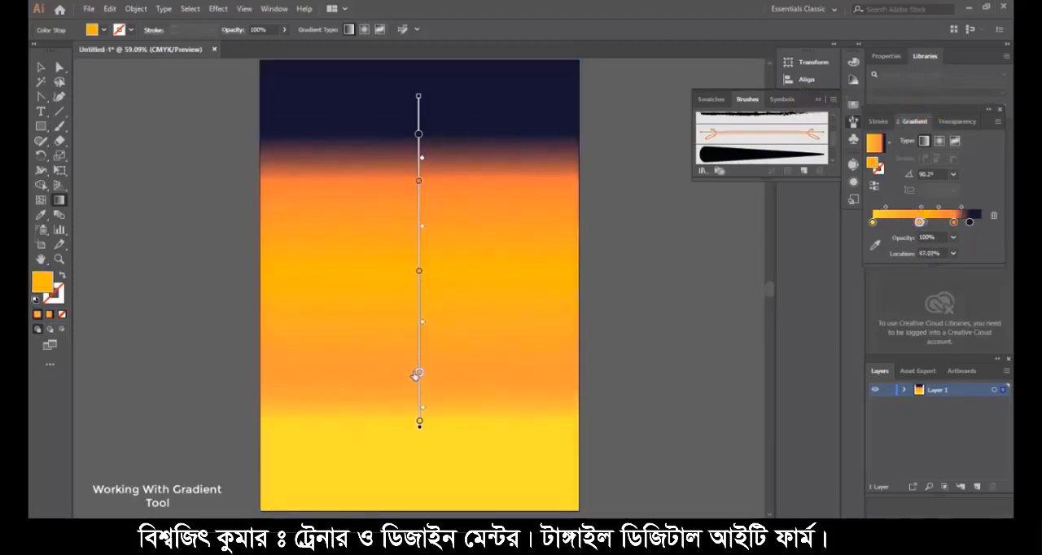
left_click_drag(419, 421, 418, 338)
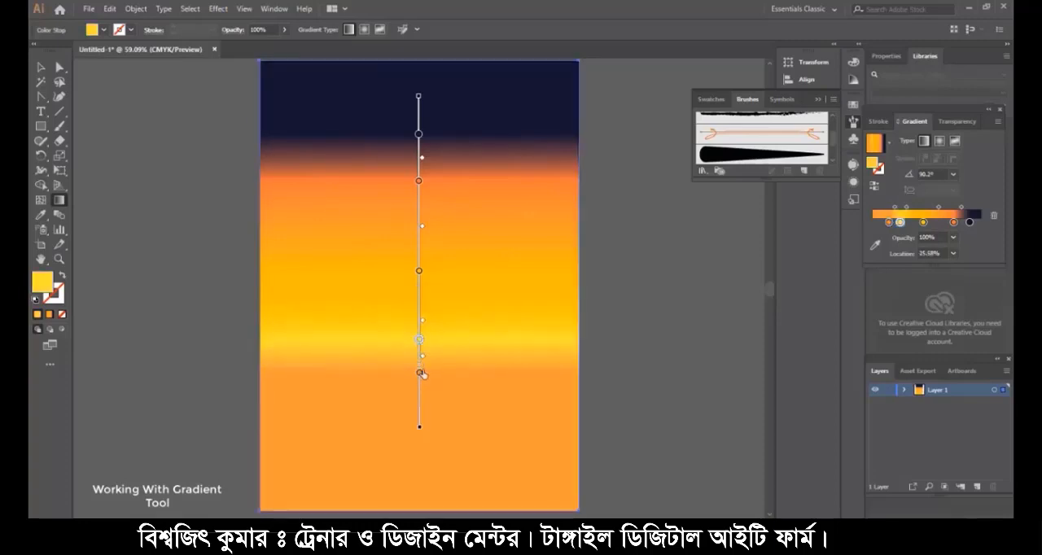
left_click_drag(417, 376, 418, 420)
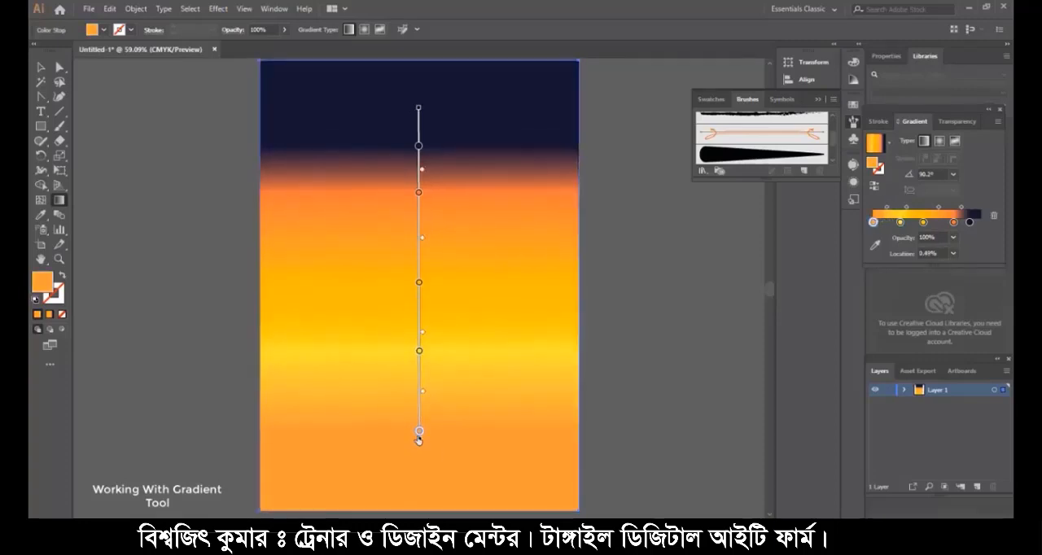
- Lengthen the gradient line so that it spans nearly the full height of the rectangle
left_click_drag(418, 437, 420, 501)
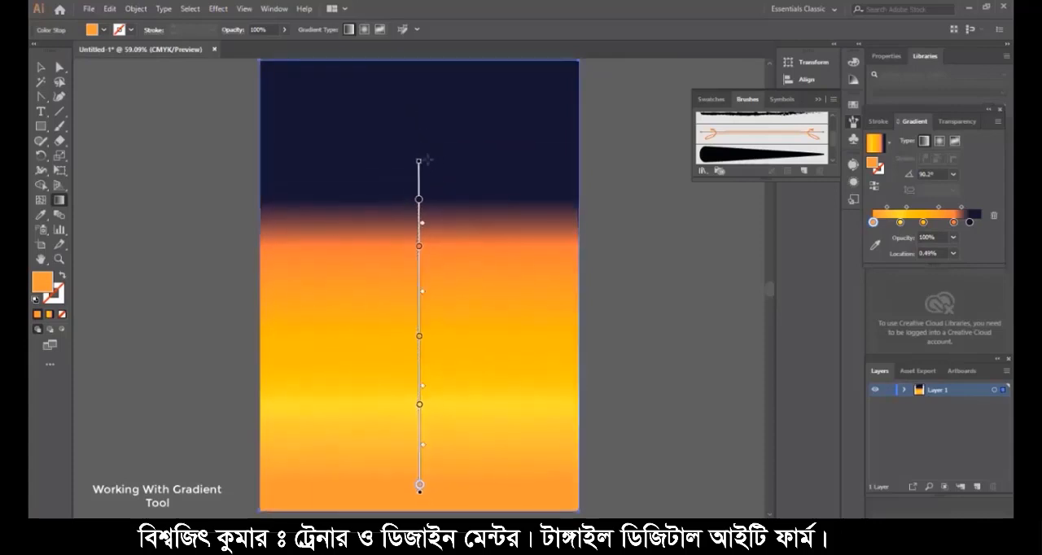
left_click_drag(419, 156, 420, 77)
- Move the light orange stop to about 15%, delete the yellow stop and place the amber stop at about 48.6%
scroll(450, 198, "down", 1)
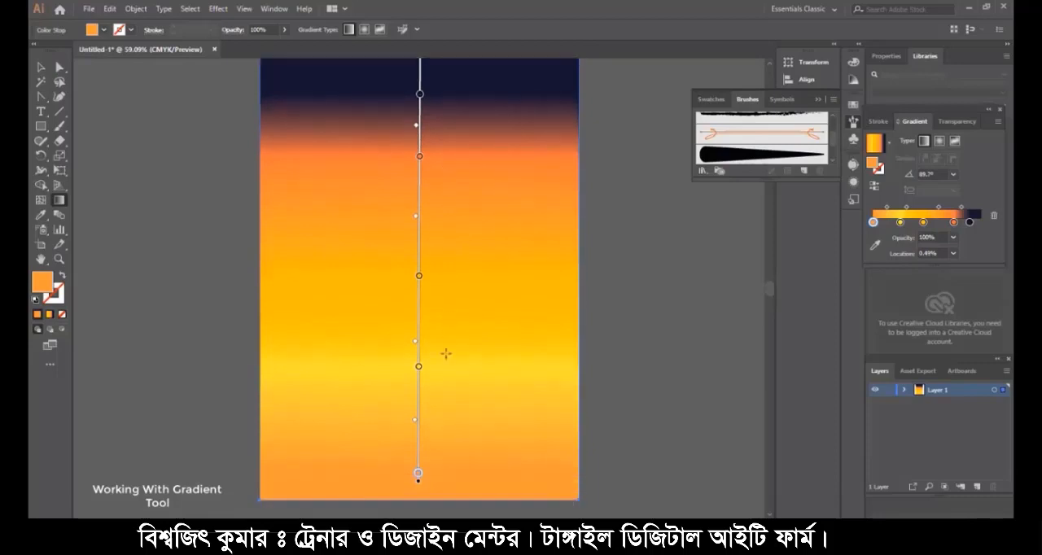
left_click_drag(418, 479, 418, 411)
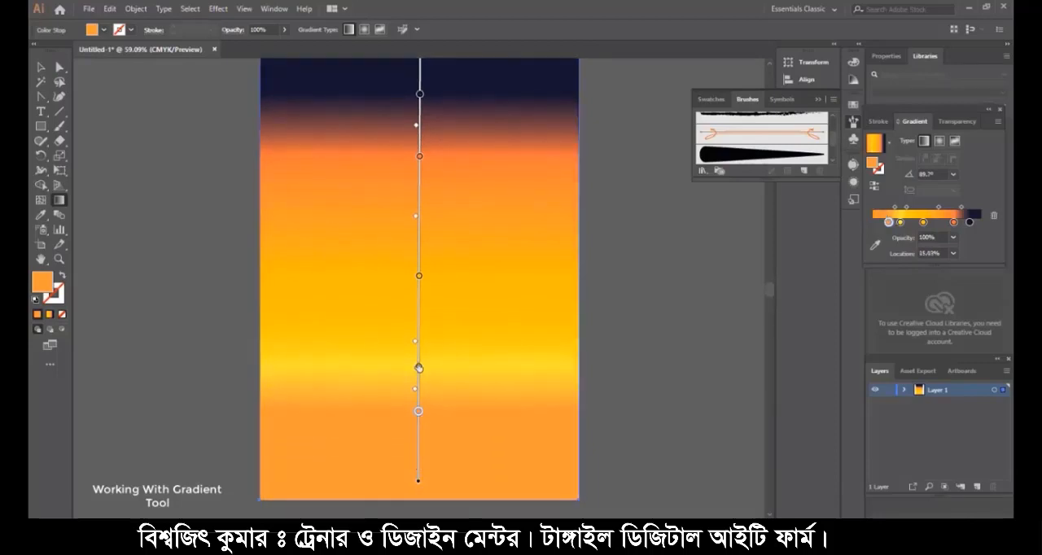
left_click(418, 369)
key("Delete")
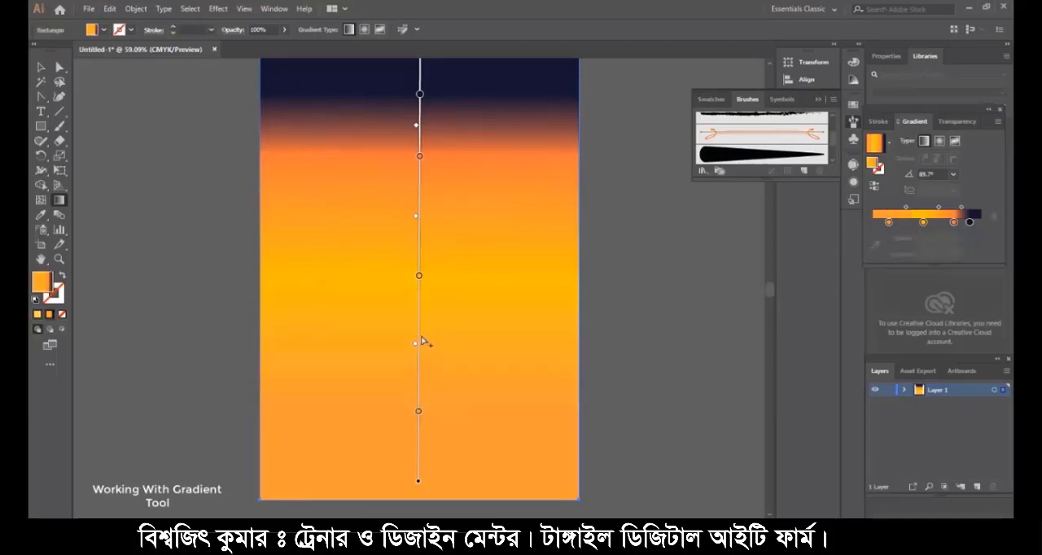
left_click_drag(420, 278, 418, 268)
- Fine-tune the blend by lowering the navy stop, setting orange to about 73% and amber to about 46%, and shifting their midpoint down
scroll(429, 74, "up", 1)
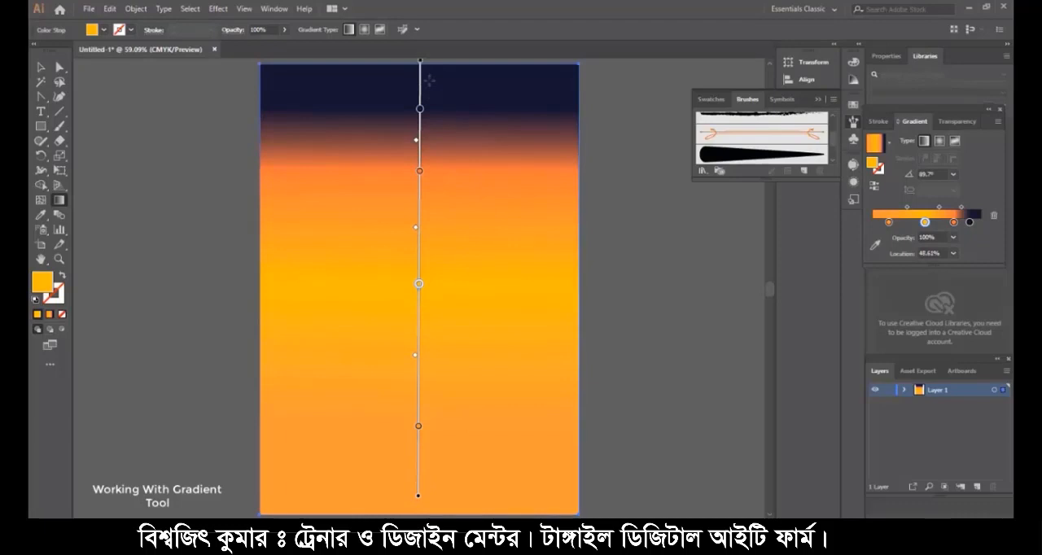
key("v")
key("g")
left_click_drag(420, 109, 419, 115)
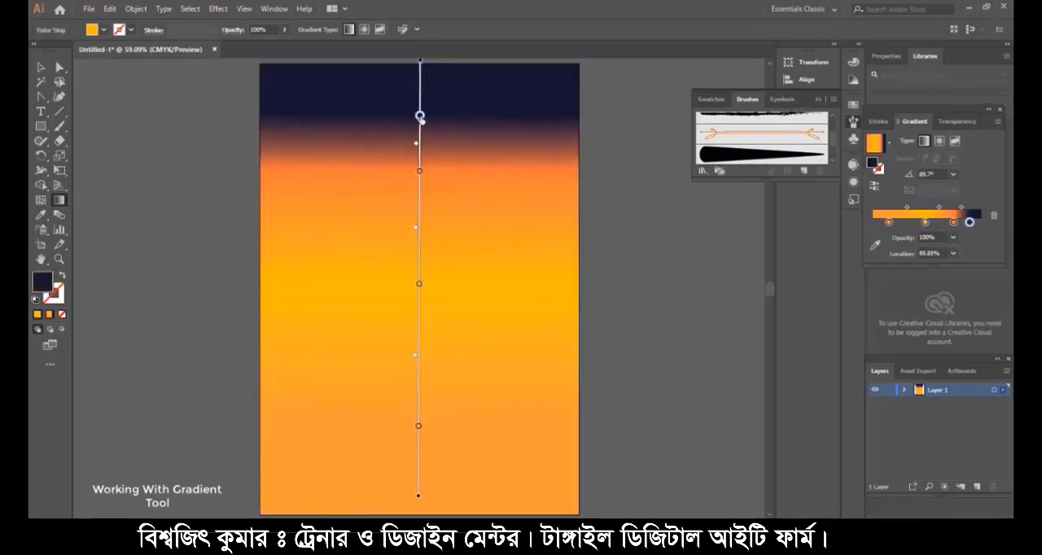
left_click_drag(418, 170, 417, 148)
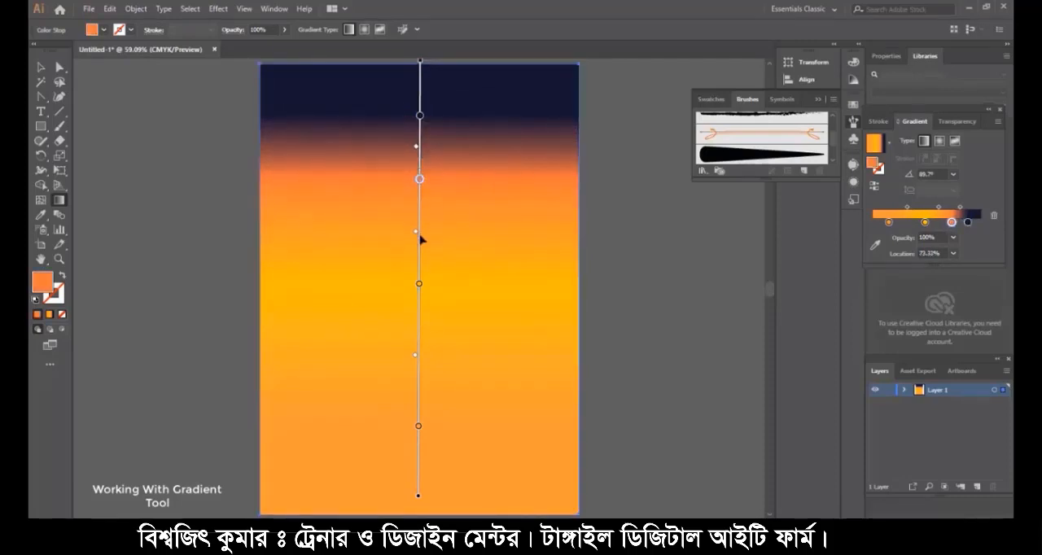
left_click_drag(415, 232, 416, 251)
mouse_move(418, 286)
left_mouse_down()
mouse_move(418, 315)
mouse_move(419, 294)
left_mouse_up()
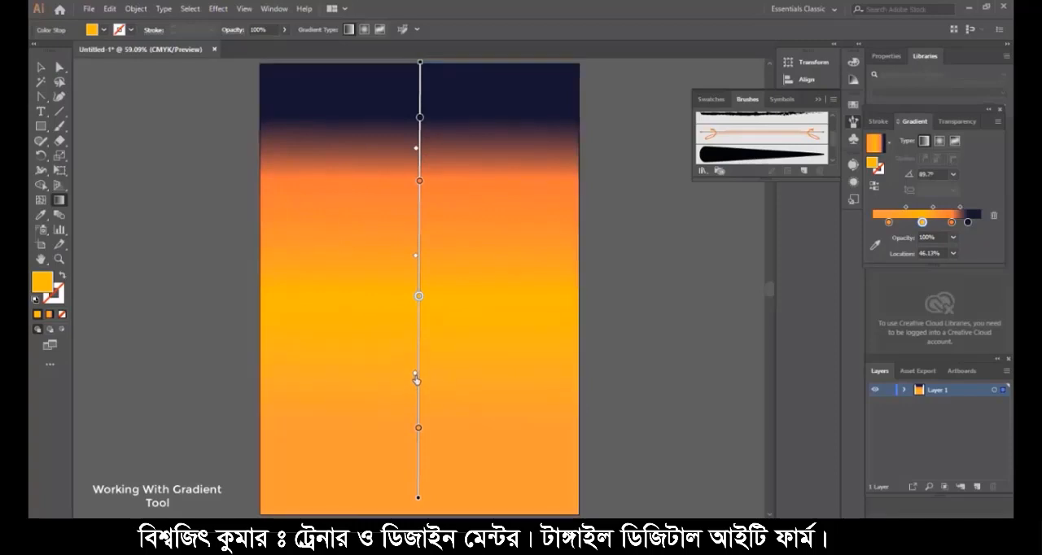
- Check the color values of the orange, amber and light orange gradient stops
left_click(420, 181)
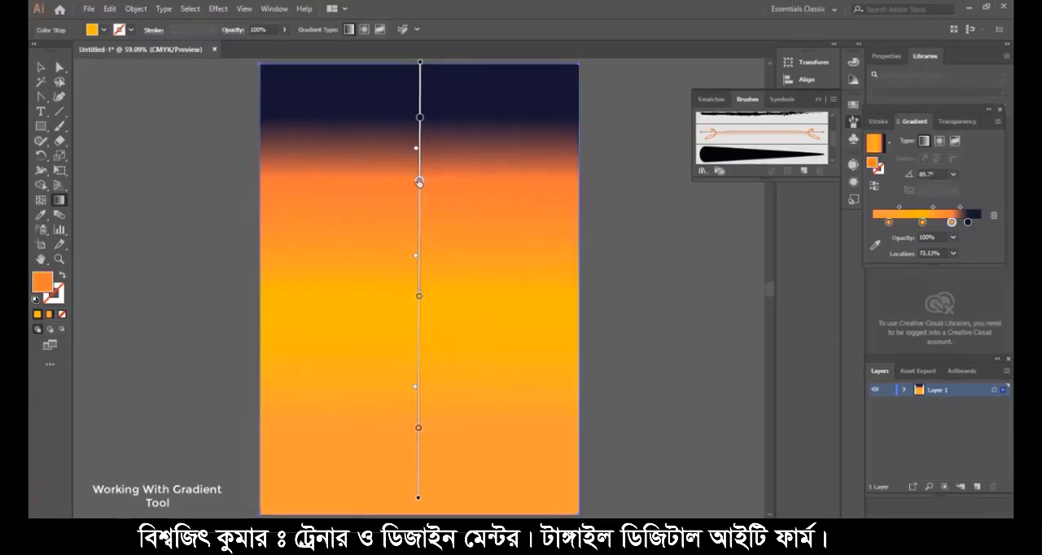
double_click(419, 180)
double_click(42, 285)
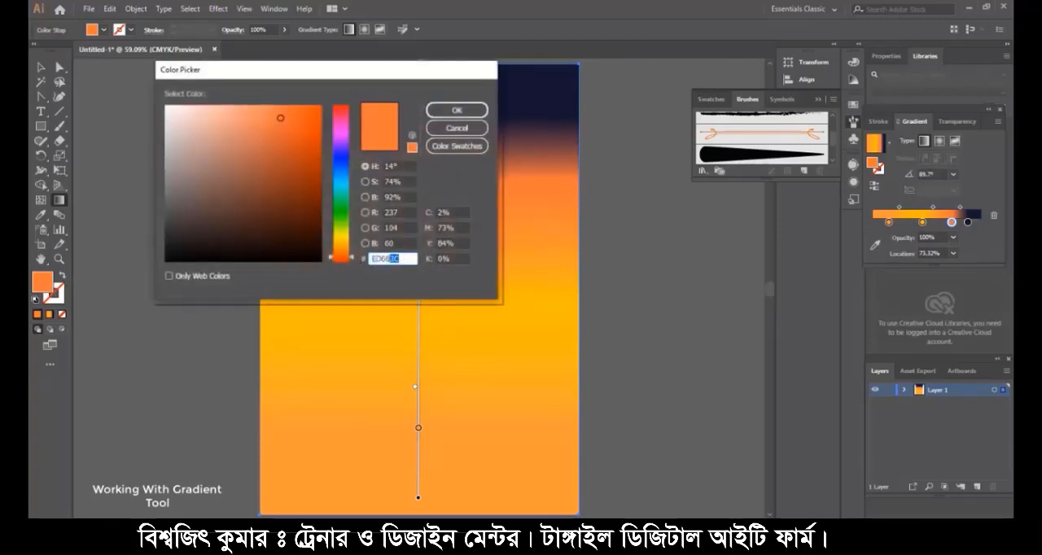
left_click(478, 109)
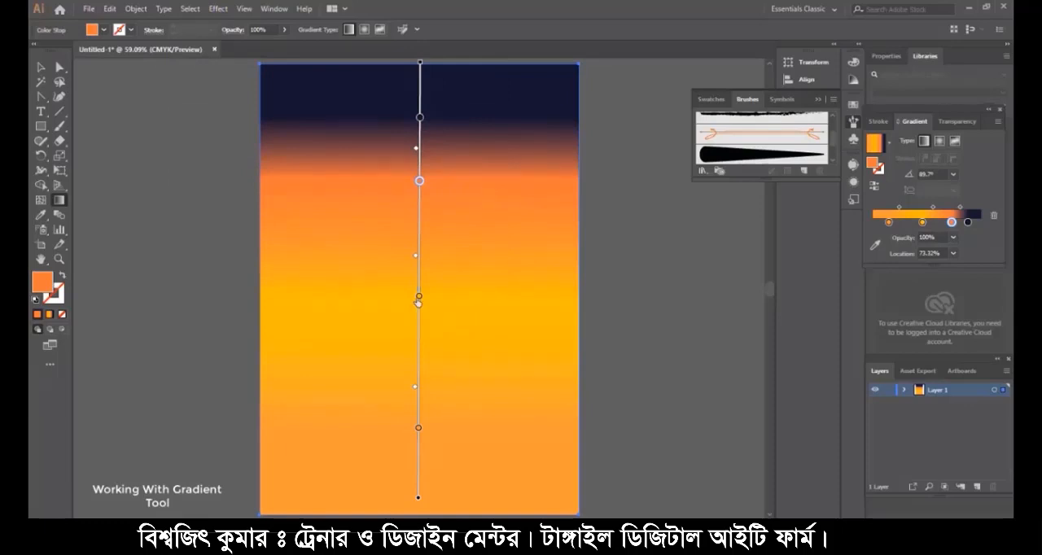
double_click(418, 298)
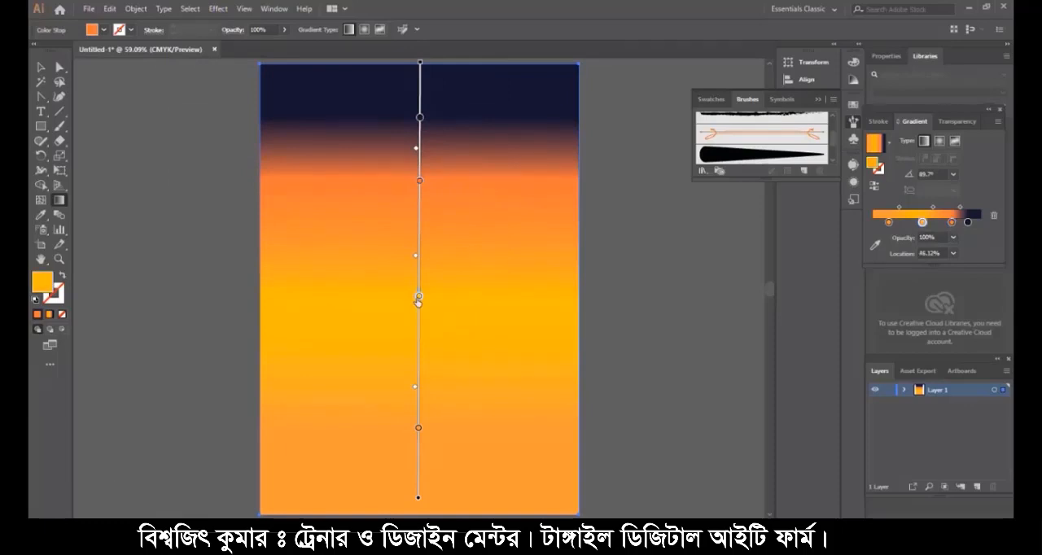
double_click(41, 286)
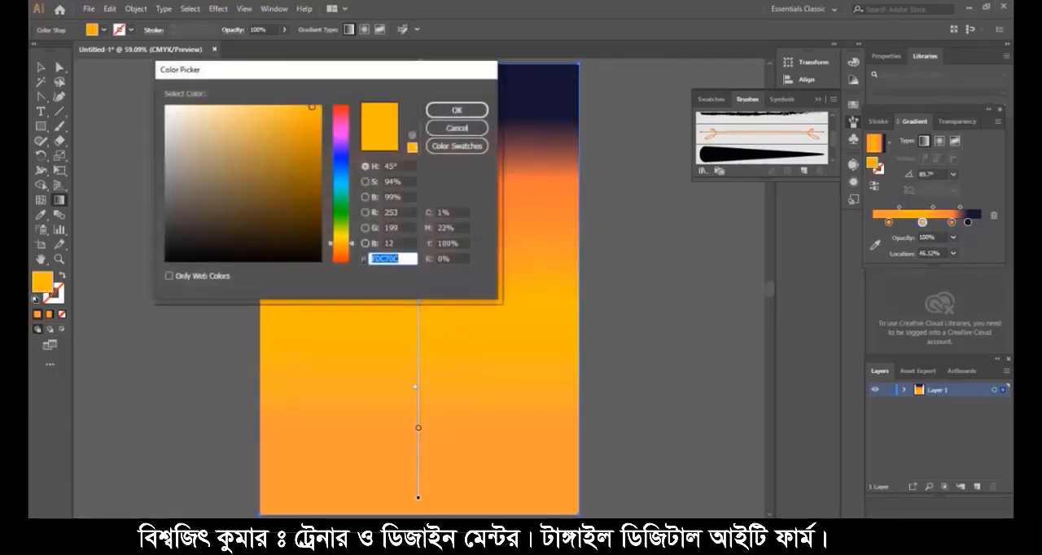
left_click(458, 111)
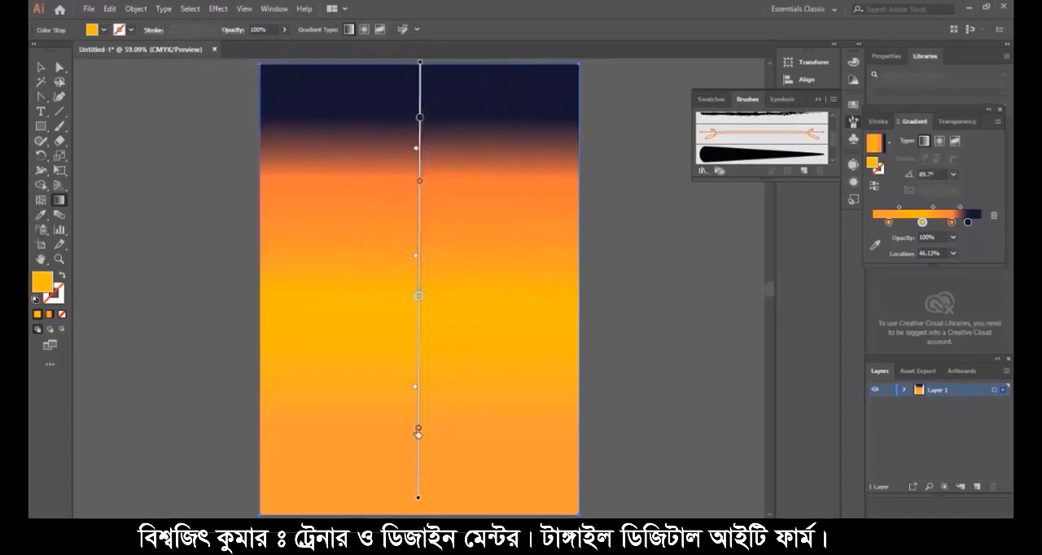
left_click(418, 429)
double_click(42, 285)
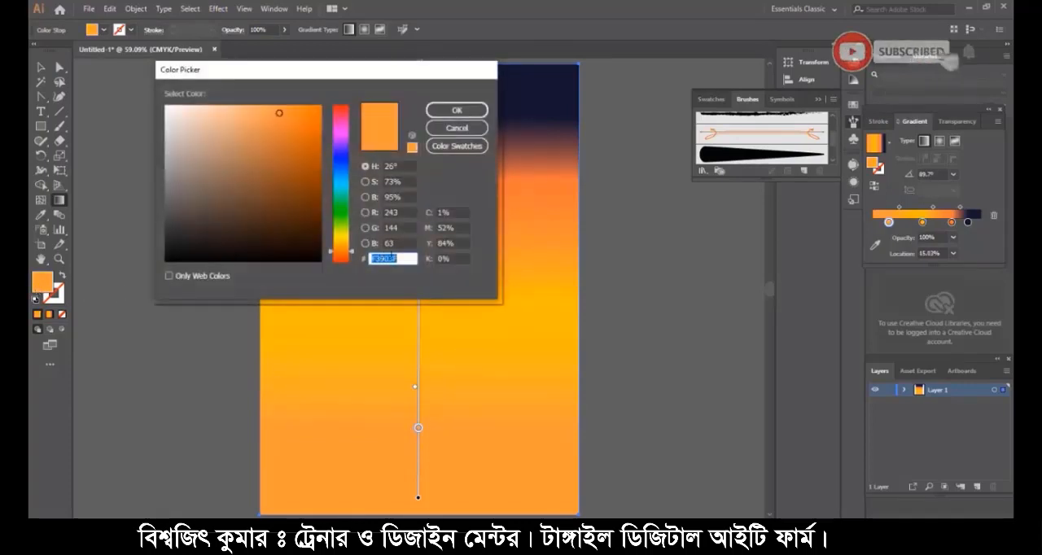
left_click(481, 109)
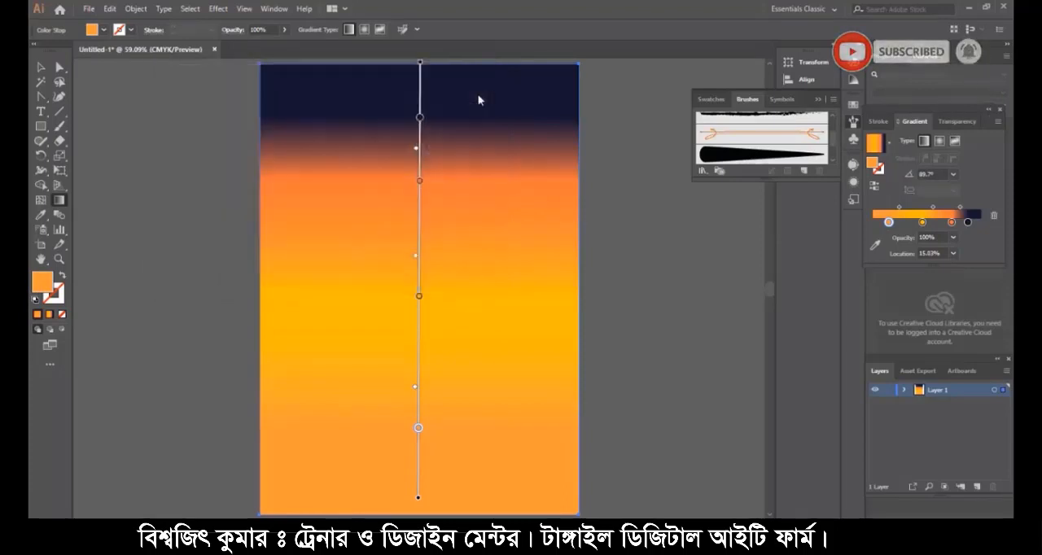
- With the Pen tool, trace a wavy tree trunk edge from the rectangle's bottom edge upward, curving right into a branch's underside
left_click(42, 68)
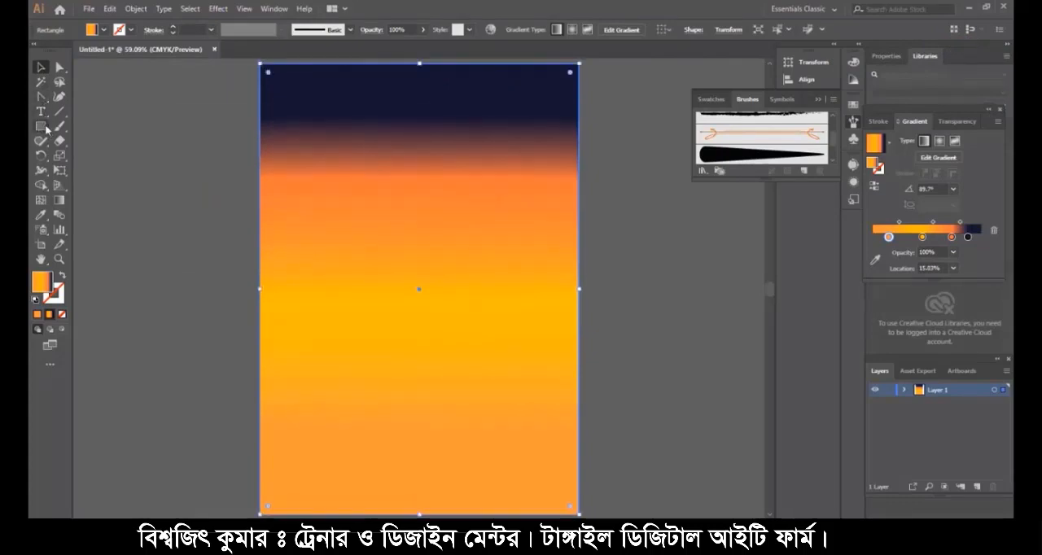
left_click(41, 98)
left_click(42, 97)
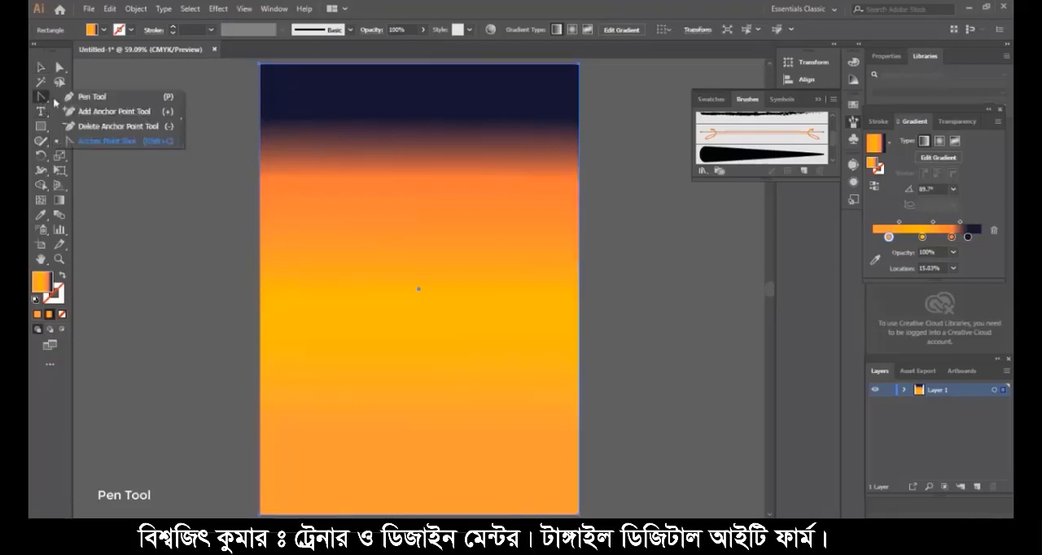
left_click(151, 97)
scroll(297, 422, "down", 1)
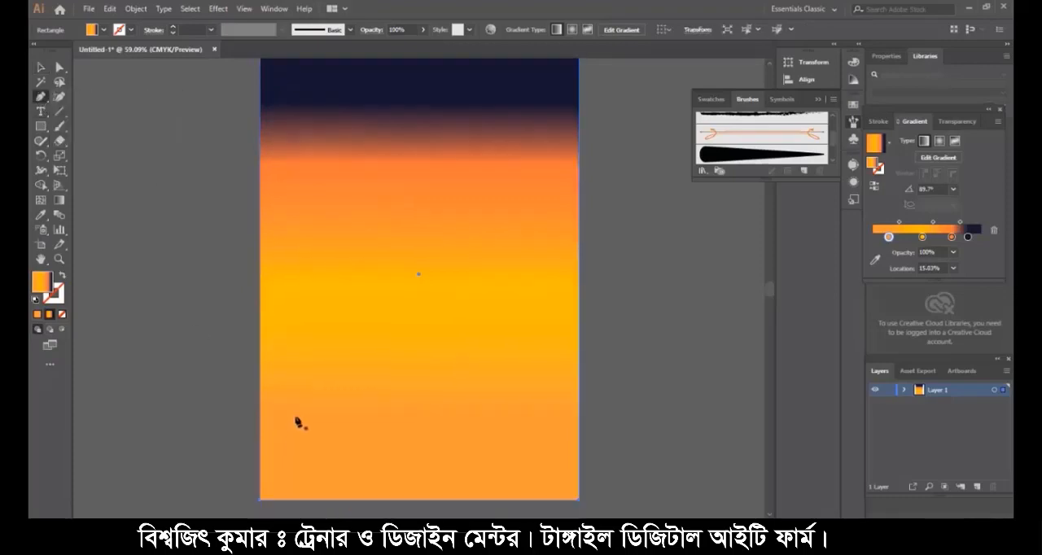
left_click(332, 500)
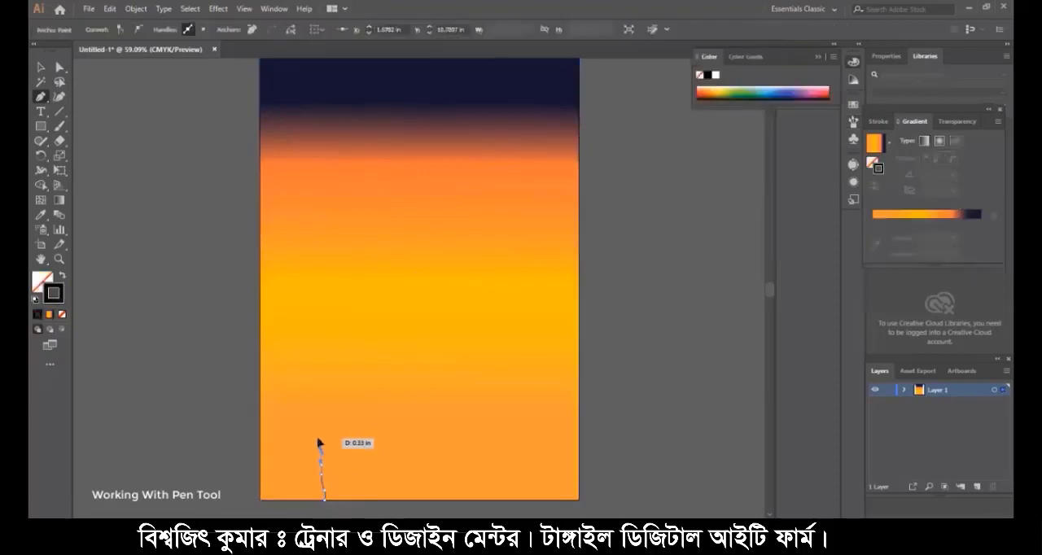
left_click_drag(320, 391, 333, 328)
left_click_drag(340, 319, 401, 292)
left_click_drag(462, 265, 483, 269)
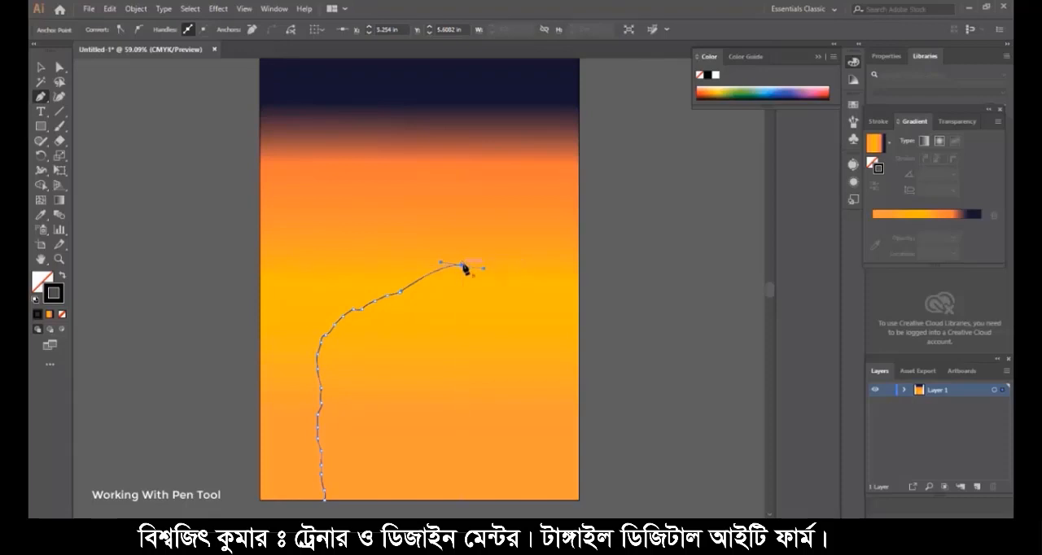
- Continue the path to a forked branch tip and trace the branch's wavy upper edge back to the trunk
left_click(476, 260)
left_click(482, 255)
left_click(501, 249)
left_click_drag(511, 245, 512, 242)
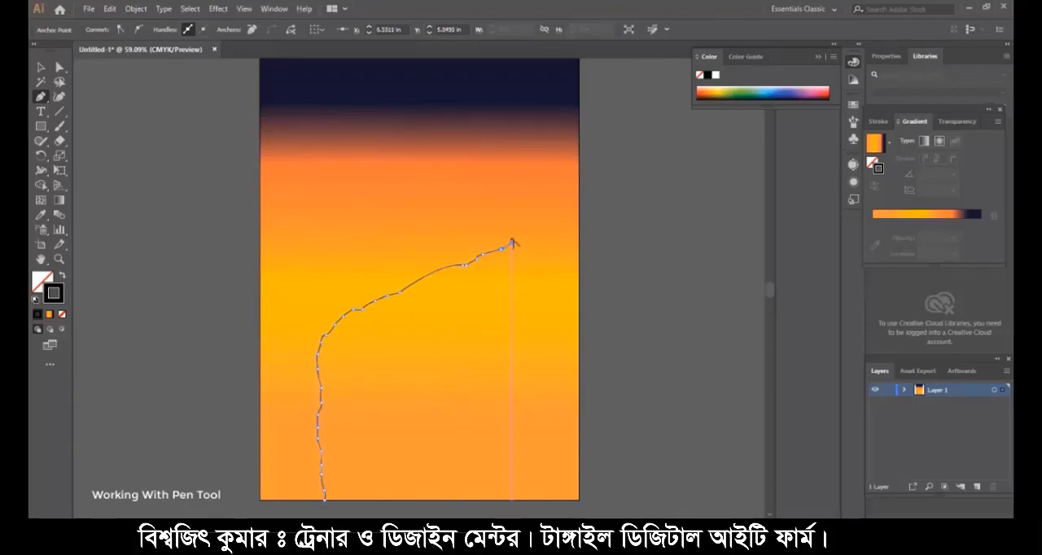
scroll(523, 248, "up", 2)
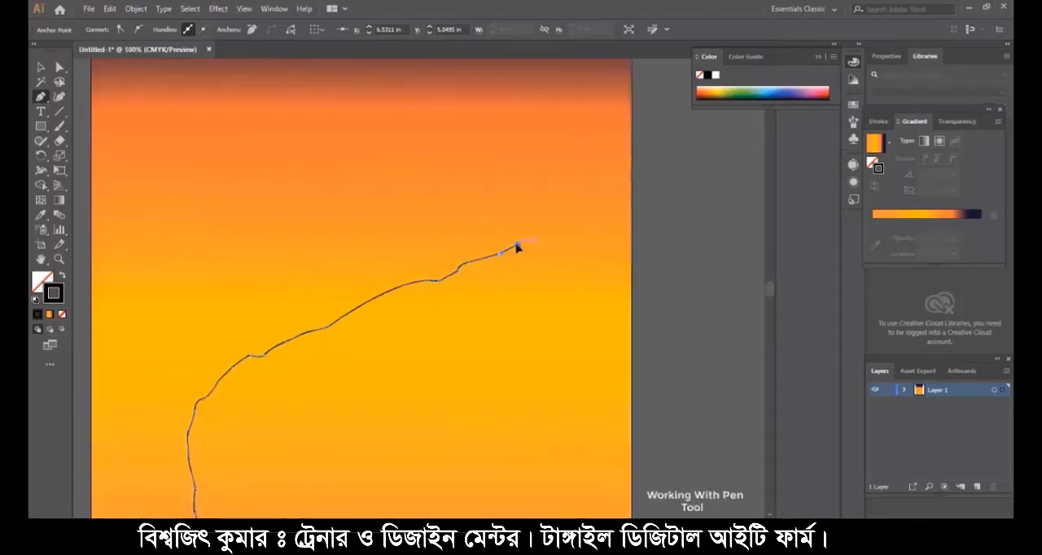
left_click_drag(516, 244, 195, 337)
left_click(189, 321)
- Extend the path up the trunk and along the wavy underside of a second, higher branch to its tip
scroll(186, 277, "up", 1)
scroll(190, 292, "down", 1)
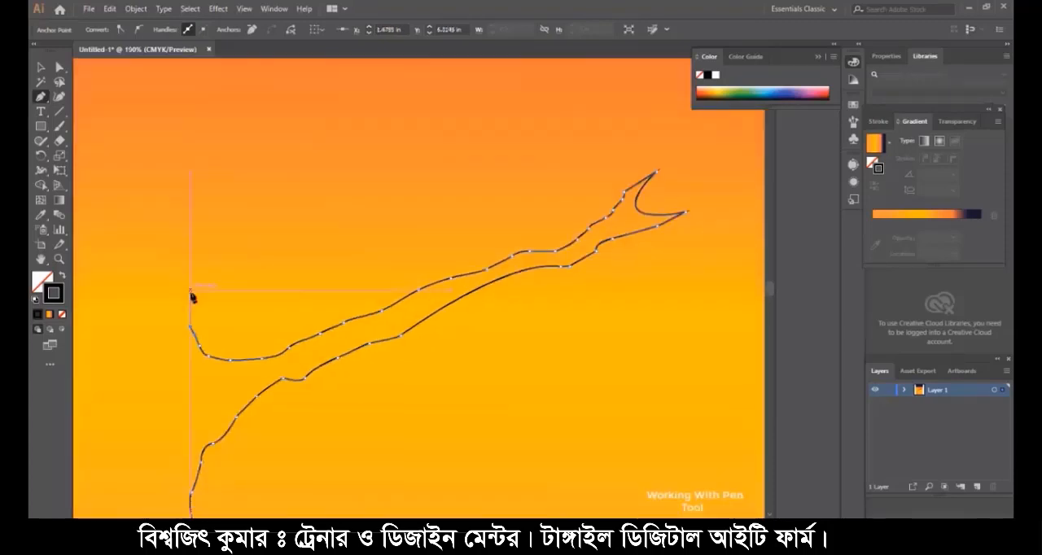
scroll(189, 286, "down", 1)
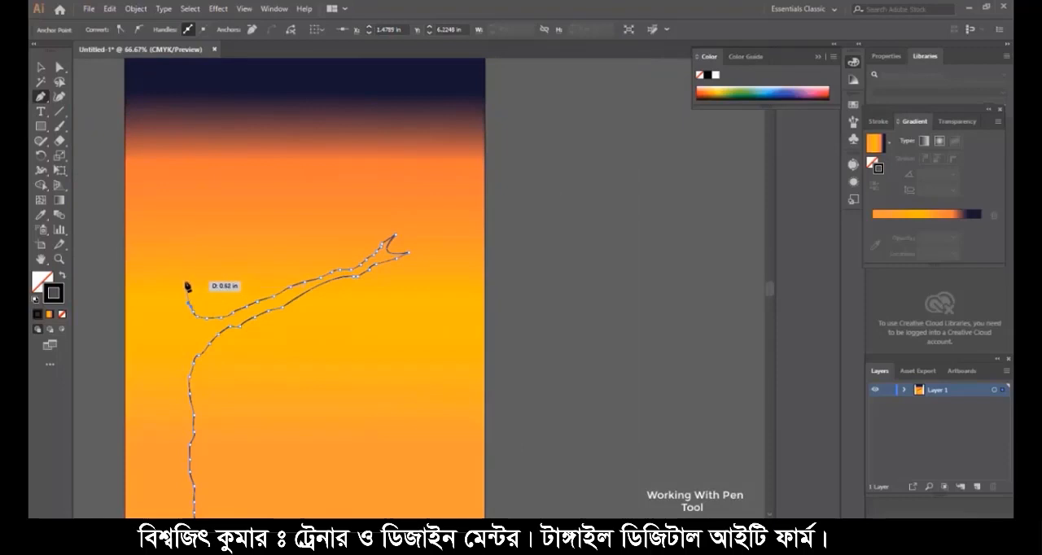
left_click_drag(187, 272, 346, 210)
left_click_drag(346, 209, 399, 197)
left_click(397, 195)
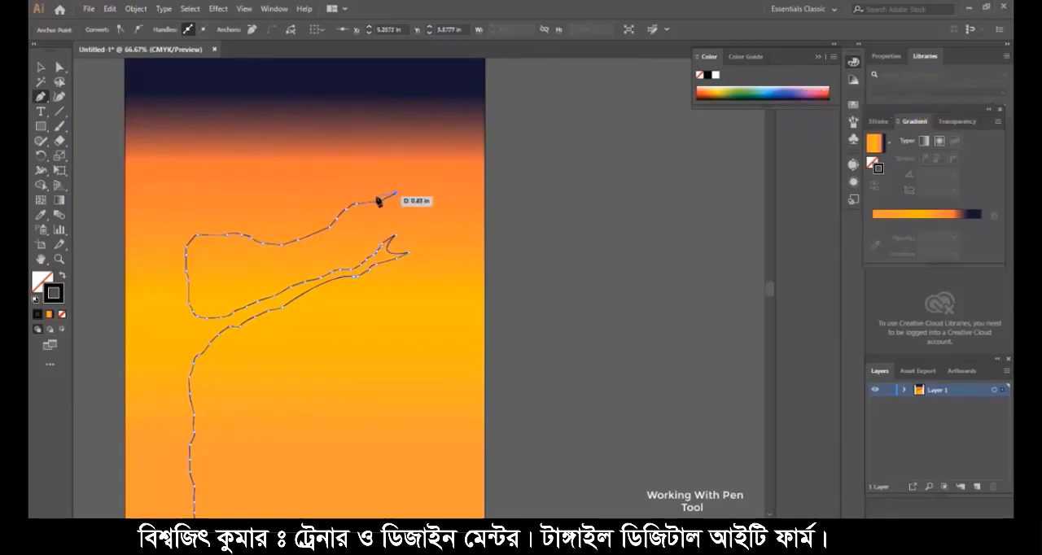
- Trace the second branch's upper edge back from its tip and add a thin, curved upright twig to the path
left_click_drag(343, 203, 325, 217)
left_click(317, 217)
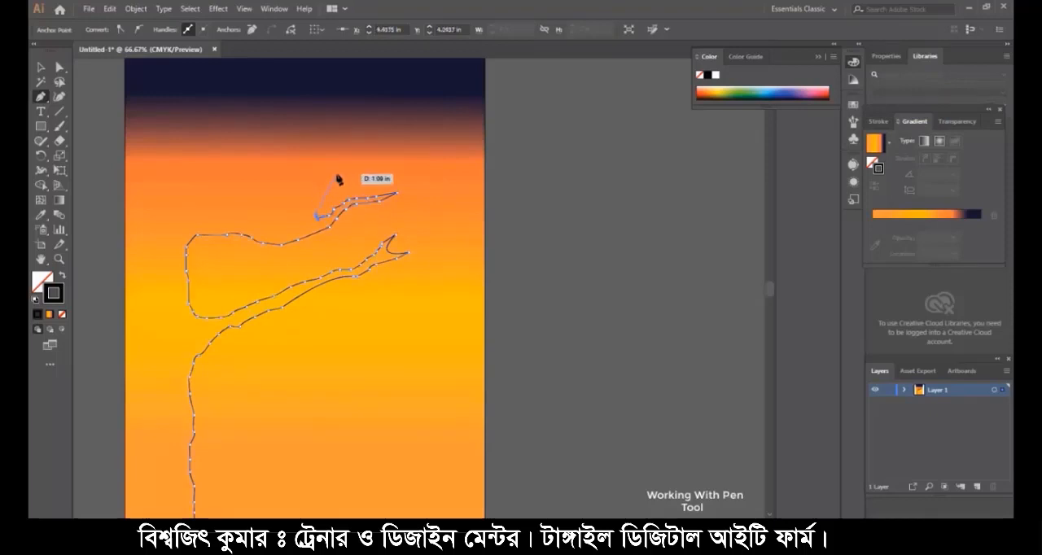
left_click_drag(336, 175, 355, 175)
left_click_drag(315, 215, 307, 280)
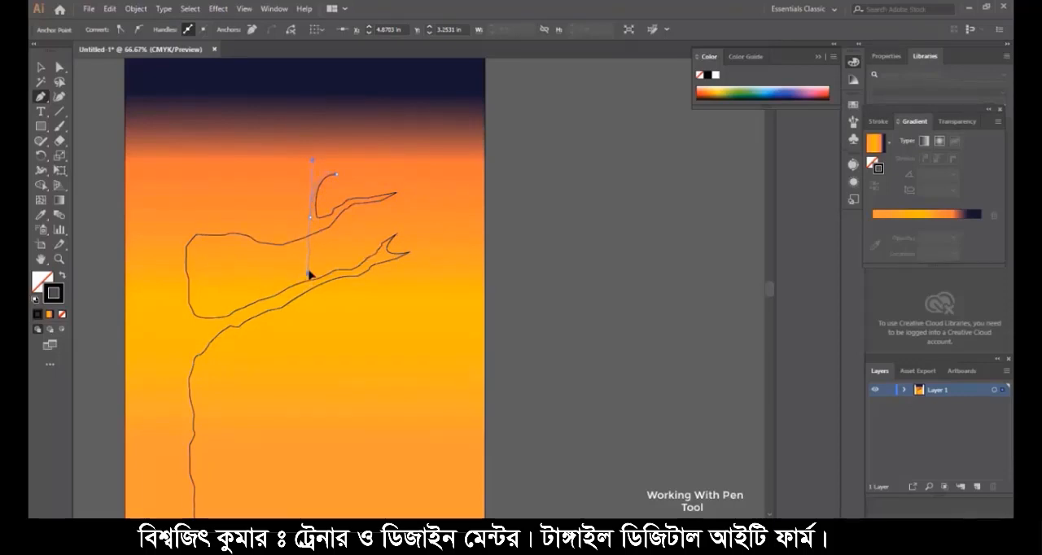
- Continue the path along the second branch's upper edge to the trunk, up the trunk and out to a third branch's underside
left_click_drag(310, 218, 253, 223)
left_click_drag(251, 220, 212, 145)
left_click_drag(215, 139, 255, 119)
- Trace the third branch's wavy underside diagonally up through the navy area to the page's top edge
left_click(256, 112)
left_click(258, 106)
left_click(263, 98)
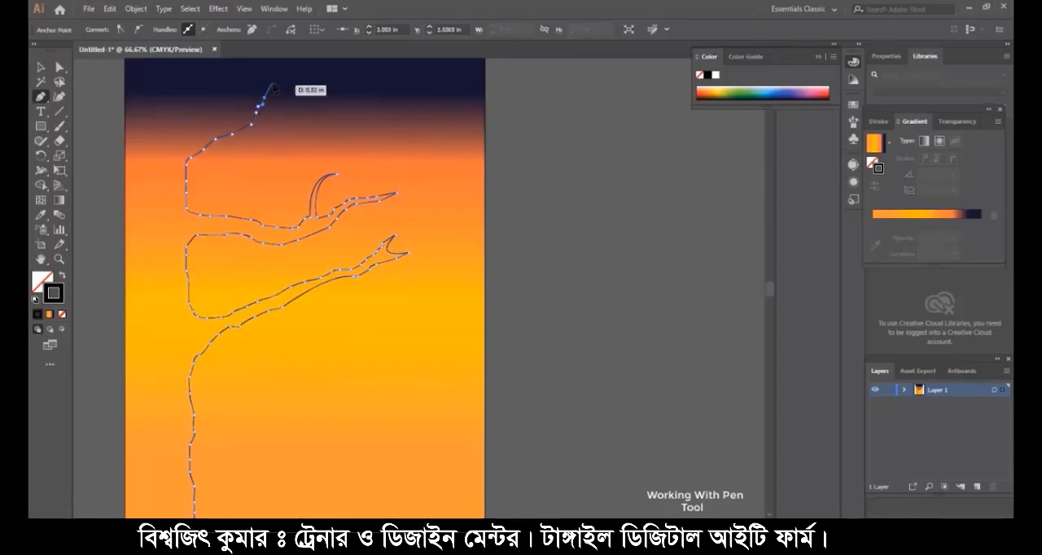
left_click(272, 87)
left_click(279, 75)
left_click(292, 67)
scroll(291, 68, "up", 1)
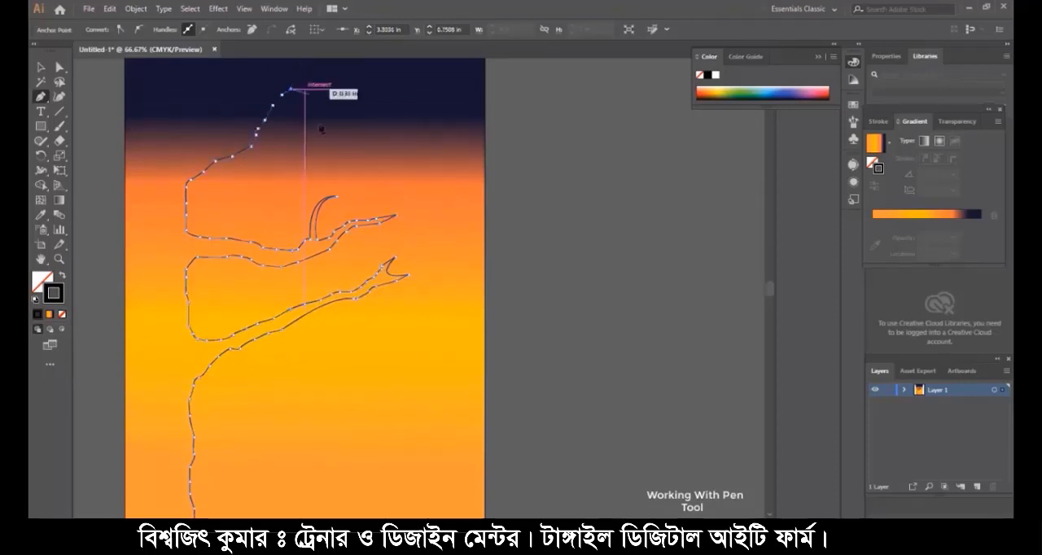
left_click(307, 73)
scroll(325, 70, "up", 1)
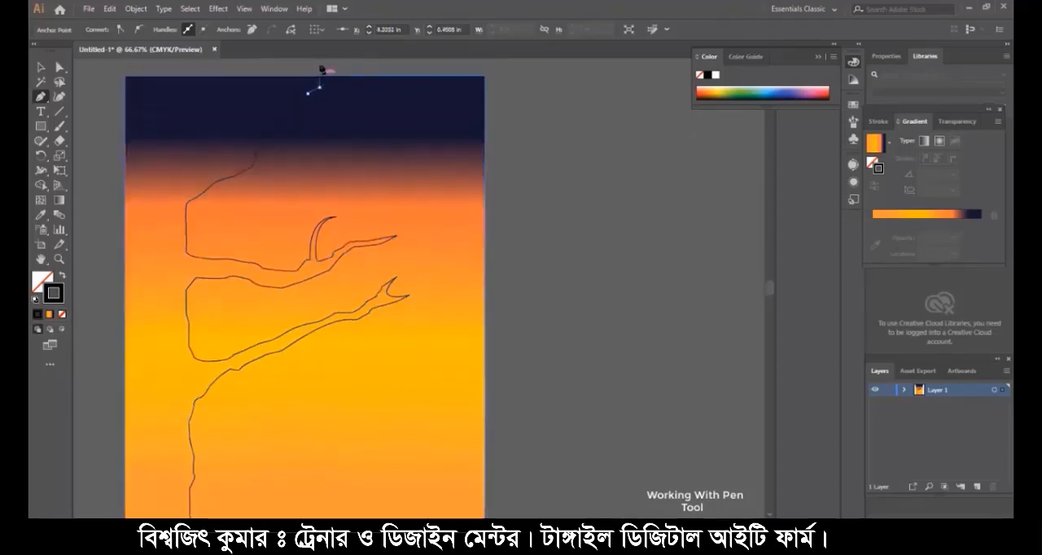
left_click(319, 87)
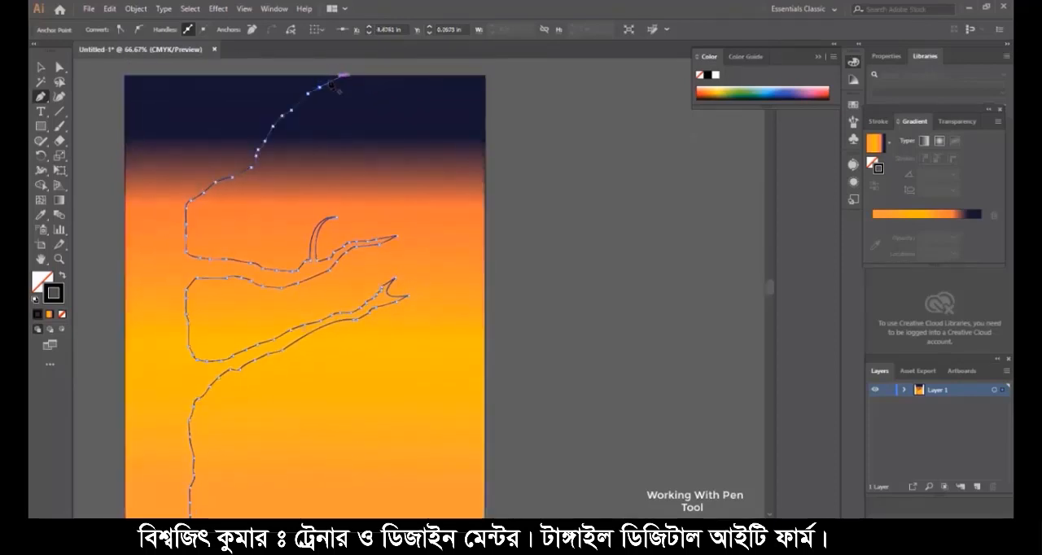
- Run the path along the page's top edge and trace the third branch's upper side back down, rounding the hollow beside the trunk
left_click(300, 75)
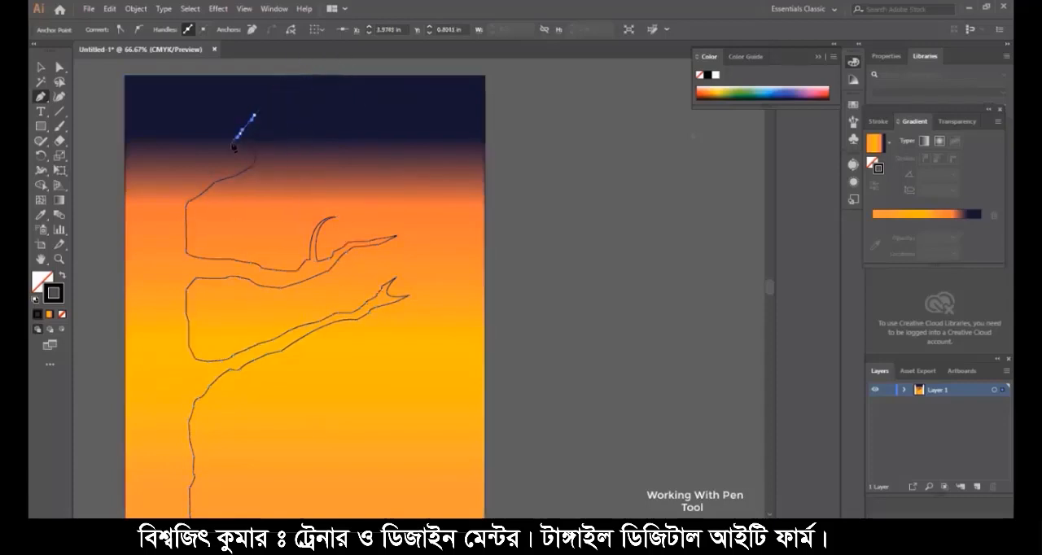
left_click(220, 152)
left_click(177, 138)
left_click(213, 120)
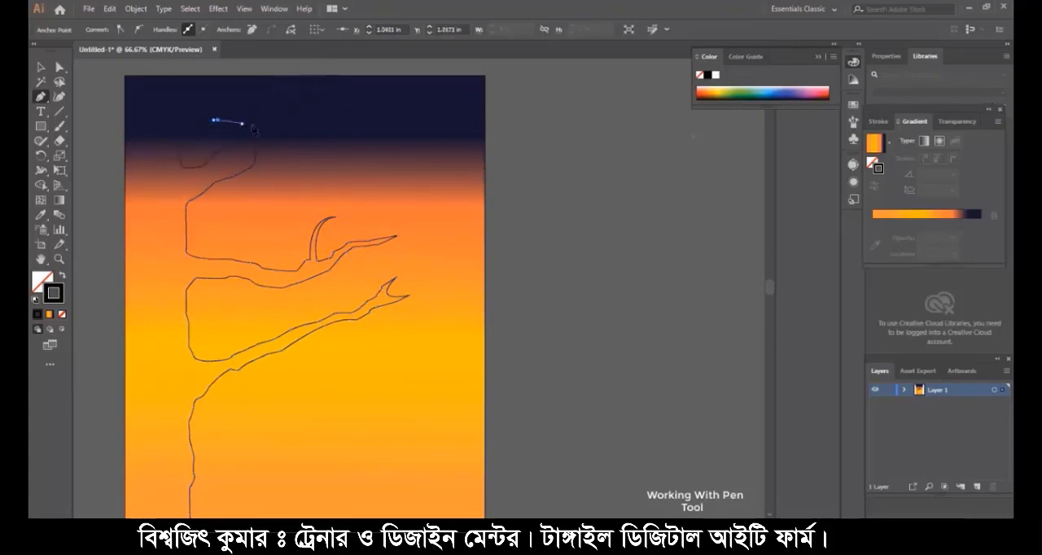
- Trace the lower edge of a fourth branch across the third one, curving up to the page's top edge
left_click(241, 124)
left_click(321, 126)
left_click(340, 120)
left_click(350, 114)
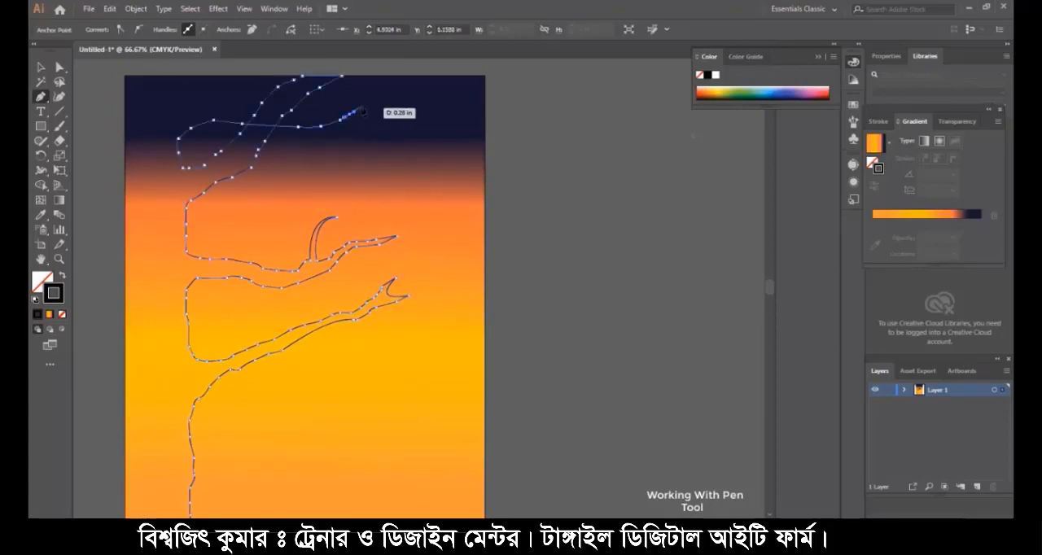
left_click(362, 105)
left_click(372, 92)
left_click(378, 75)
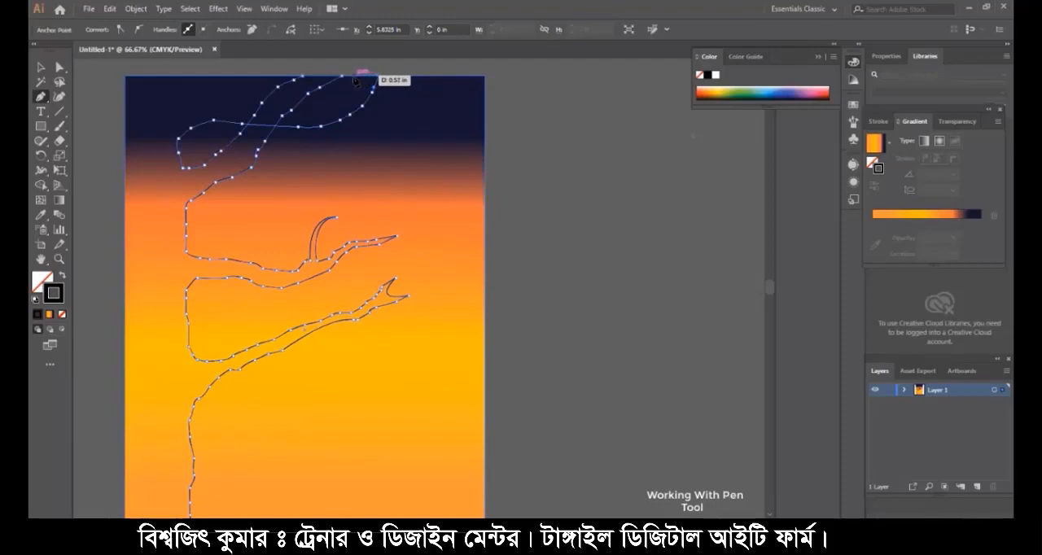
- Trace the fourth branch's upper edge back across the third branch and up to the page's top edge near the trunk
left_click(353, 75)
left_click(350, 85)
left_click(314, 104)
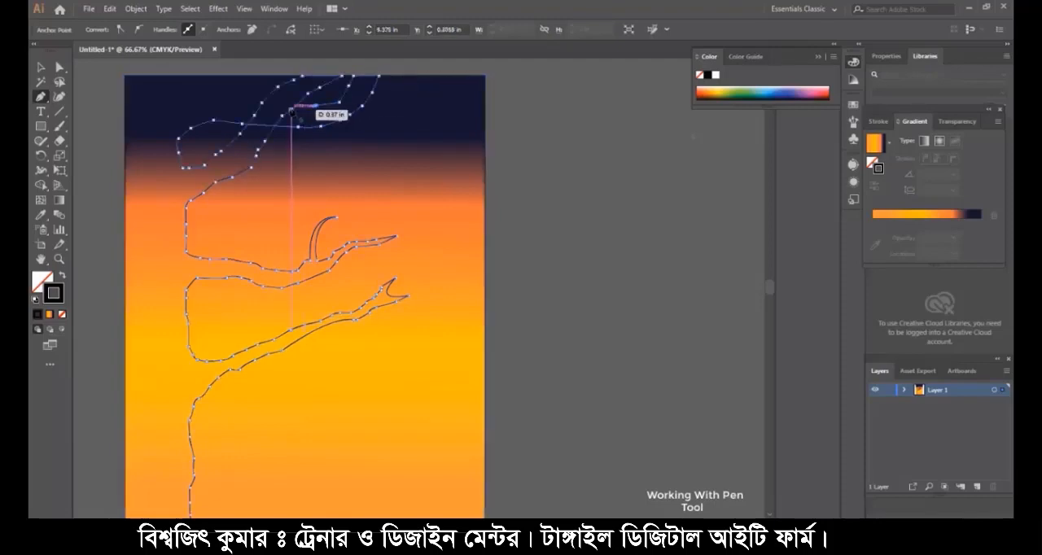
left_click(256, 103)
left_click(237, 102)
left_click(220, 99)
left_click(202, 90)
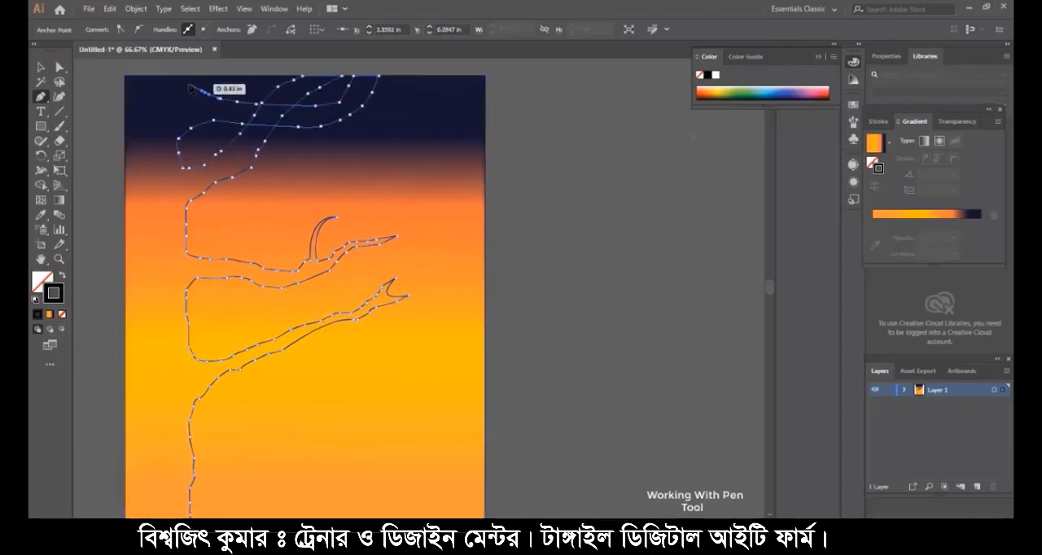
left_click(188, 83)
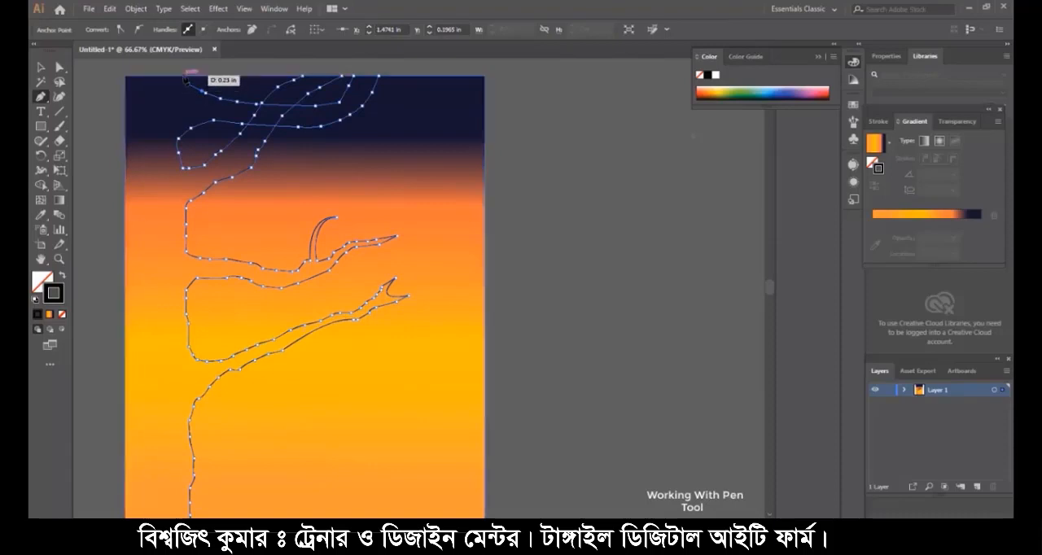
left_click(182, 75)
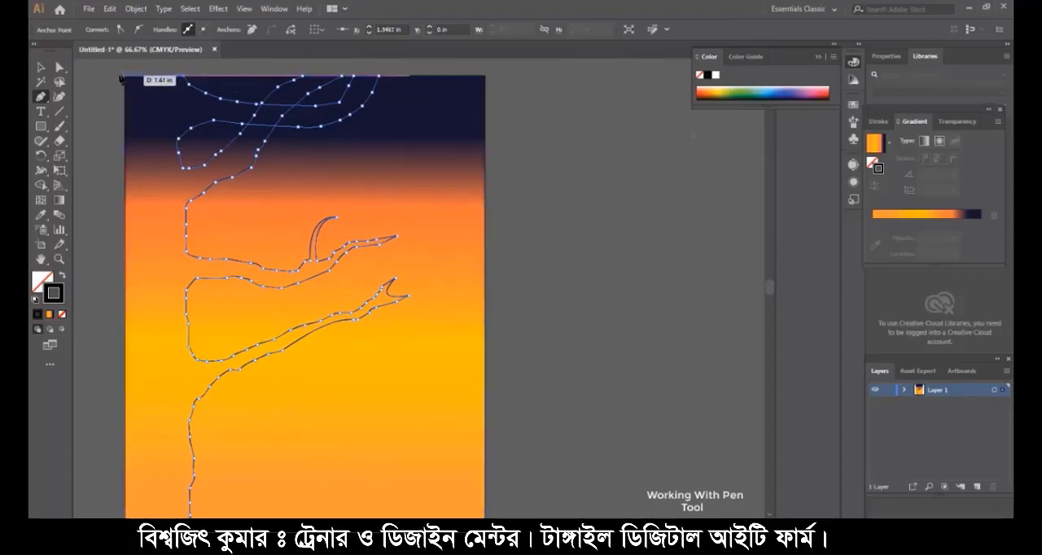
- Close the tree outline along the page's top, left and bottom edges, ending at the path's starting point
key("ctrl+minus")
key("ctrl+minus")
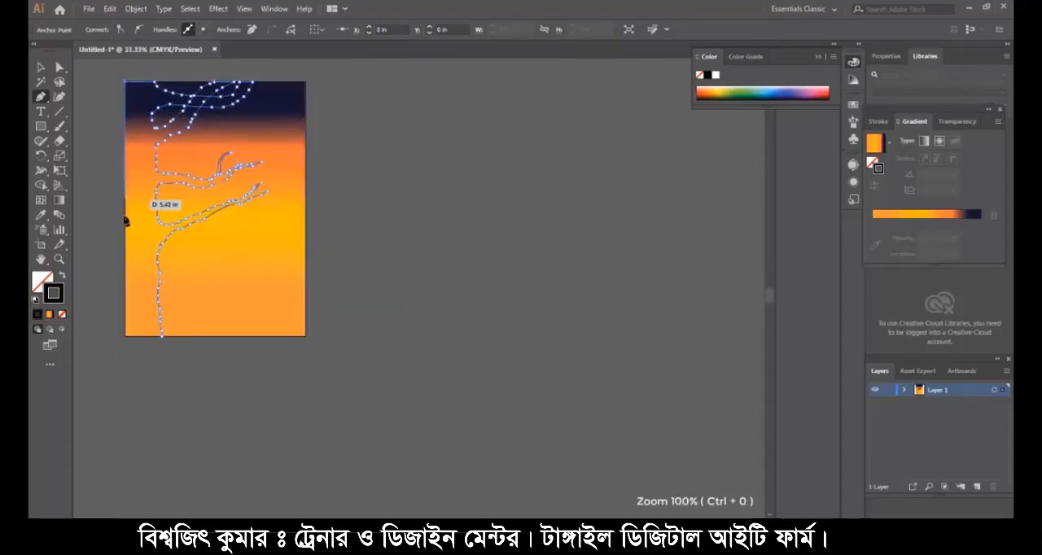
left_click(162, 334)
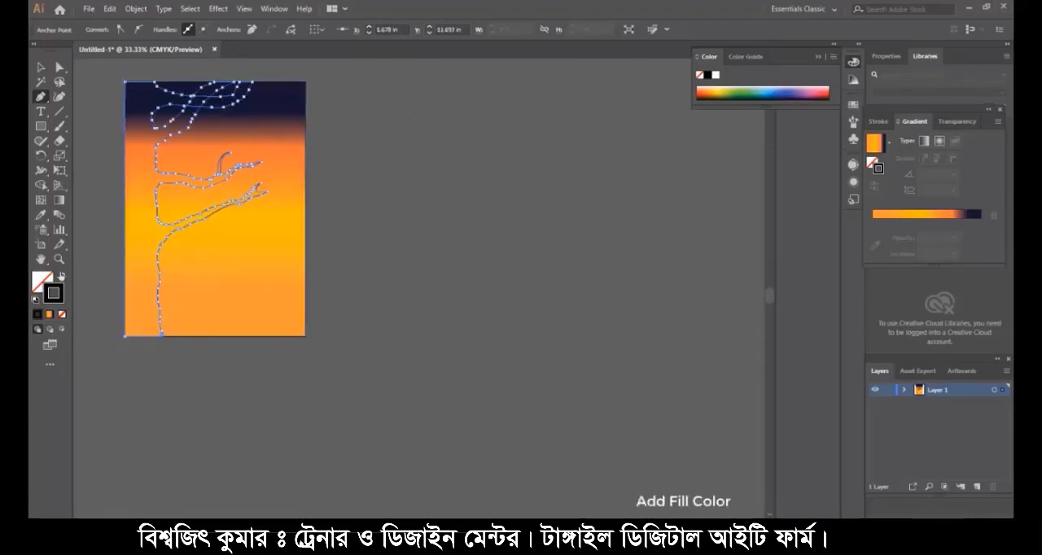
- Fill the closed tree shape with black and deselect it
double_click(38, 283)
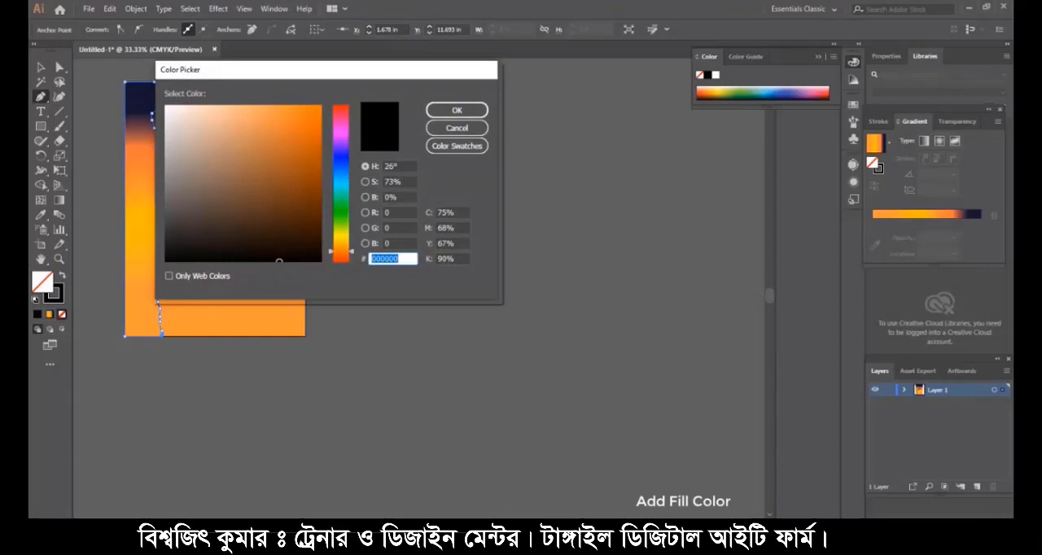
left_click(456, 110)
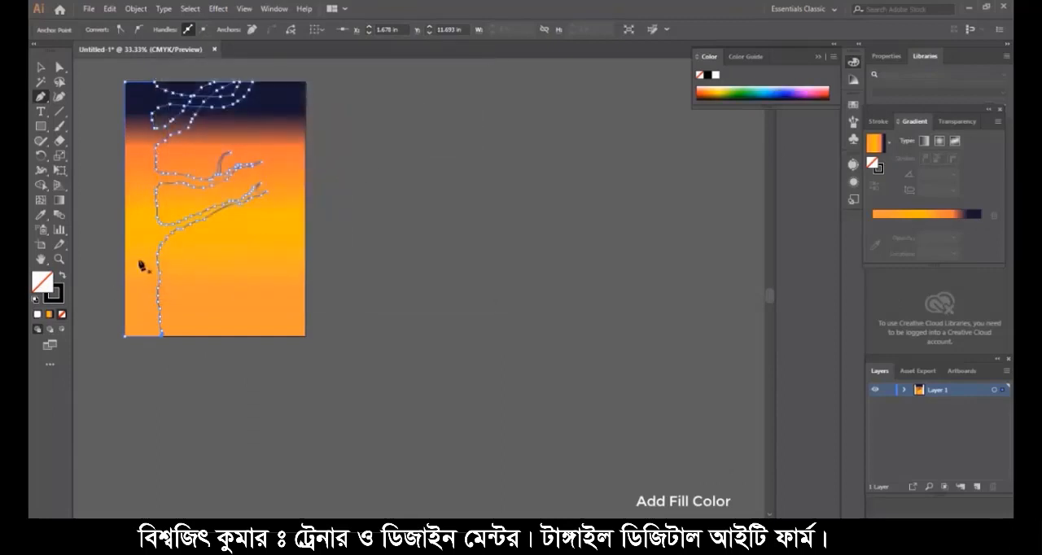
left_click(38, 315)
double_click(41, 282)
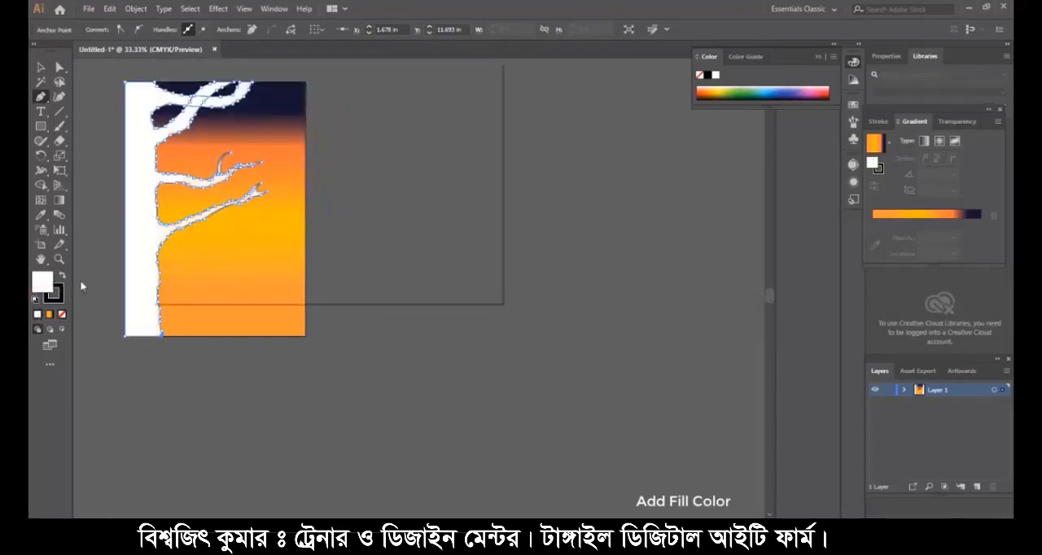
left_click(456, 111)
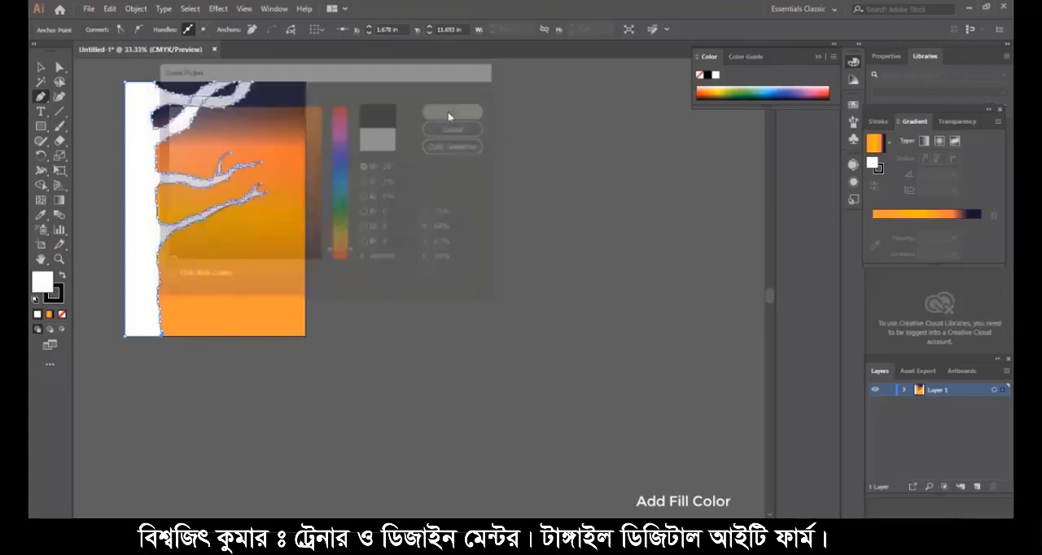
left_click(365, 156)
key("v")
key("Delete")
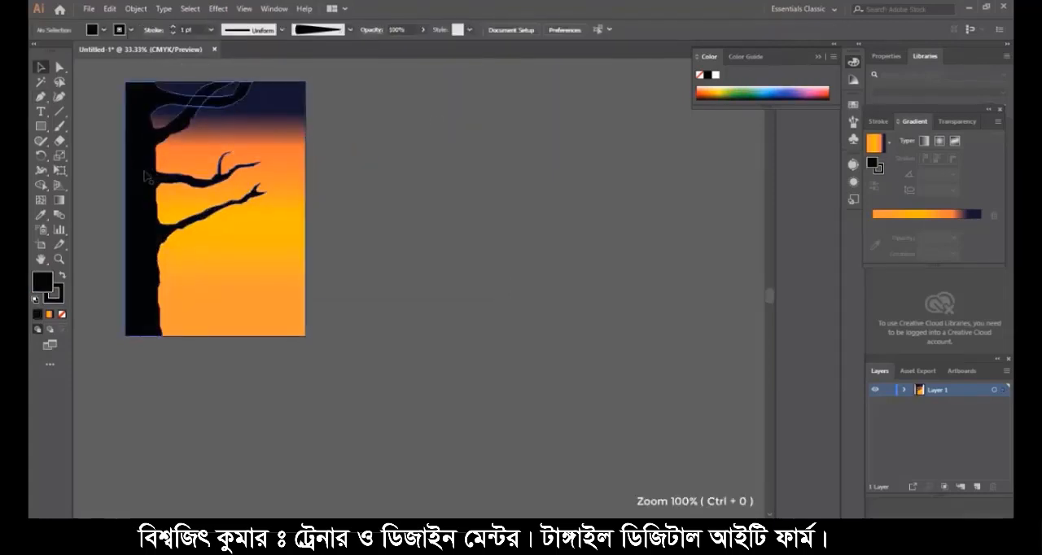
- With the Paintbrush and the tapered art brush, paint curved black twigs above and below the second branch, out to its tip
key("ctrl+0")
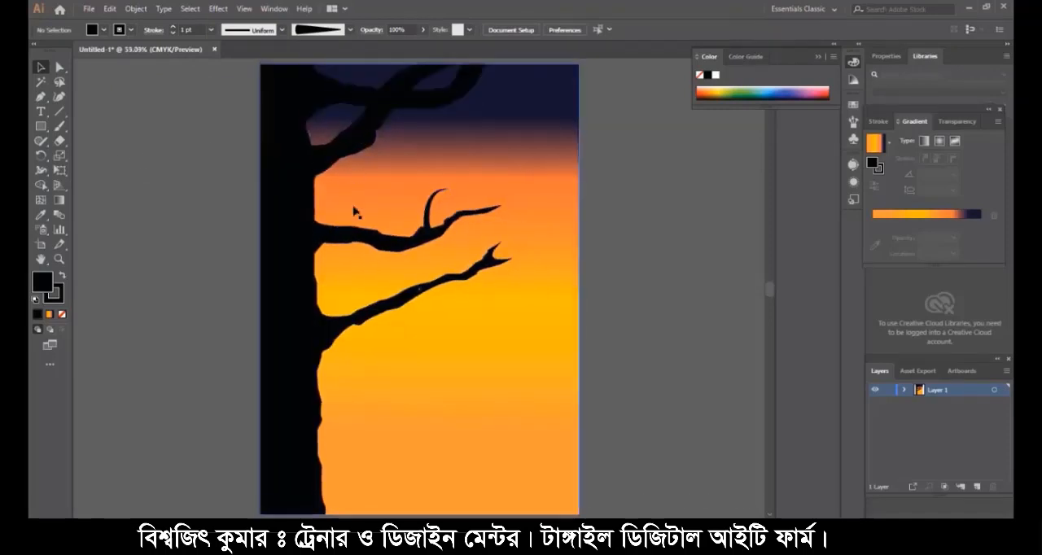
left_click(59, 126)
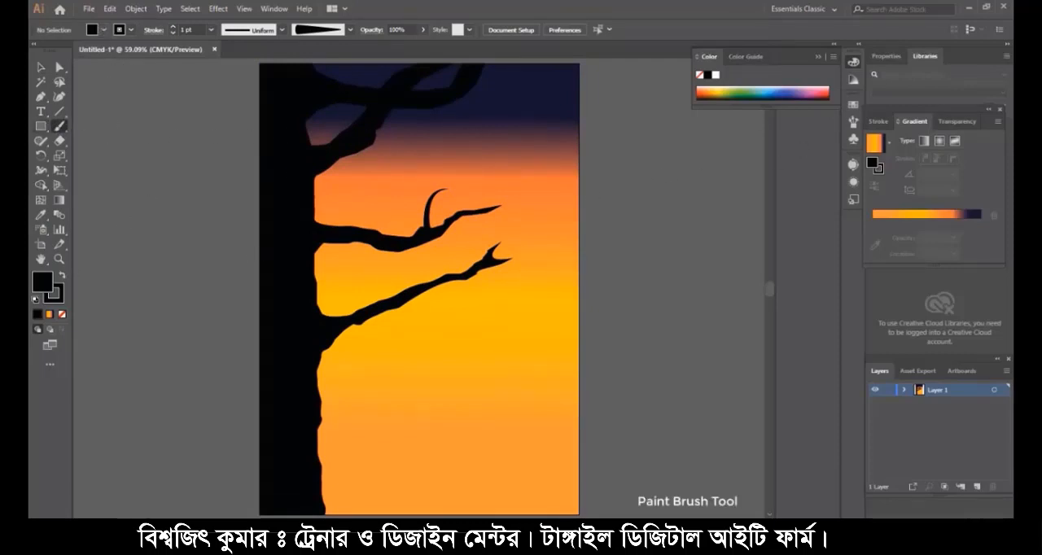
left_click(853, 122)
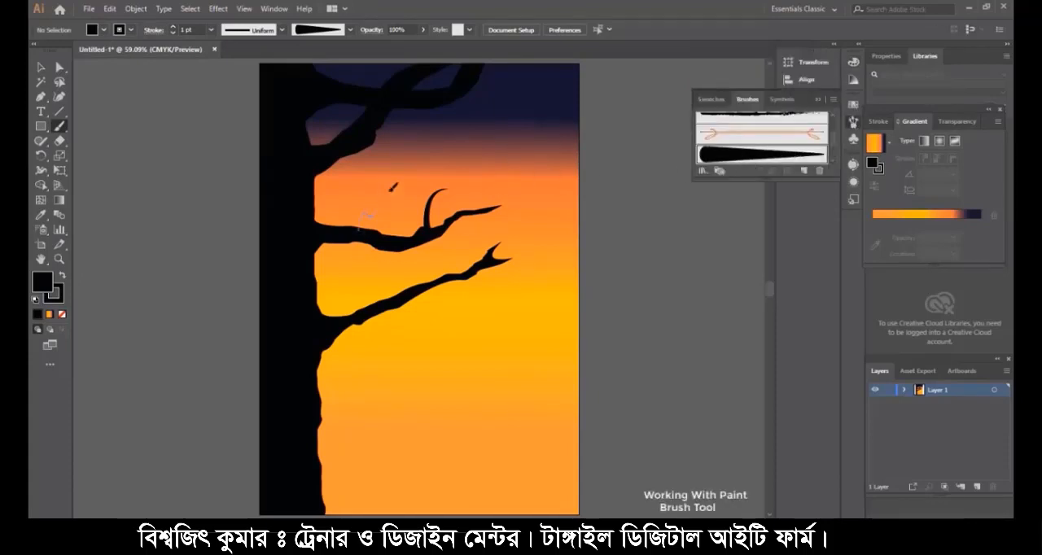
left_click_drag(409, 183, 410, 184)
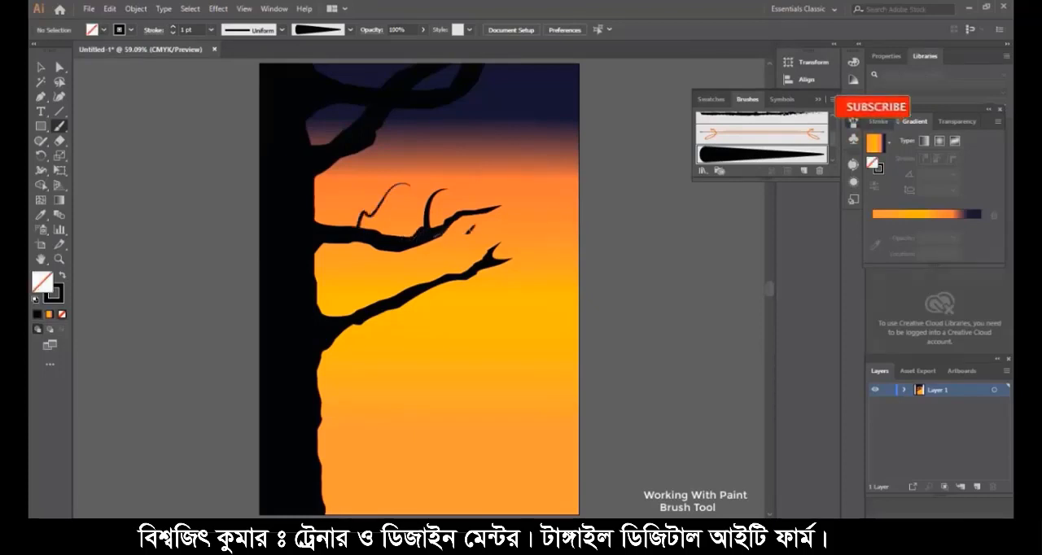
left_click_drag(515, 233, 463, 225)
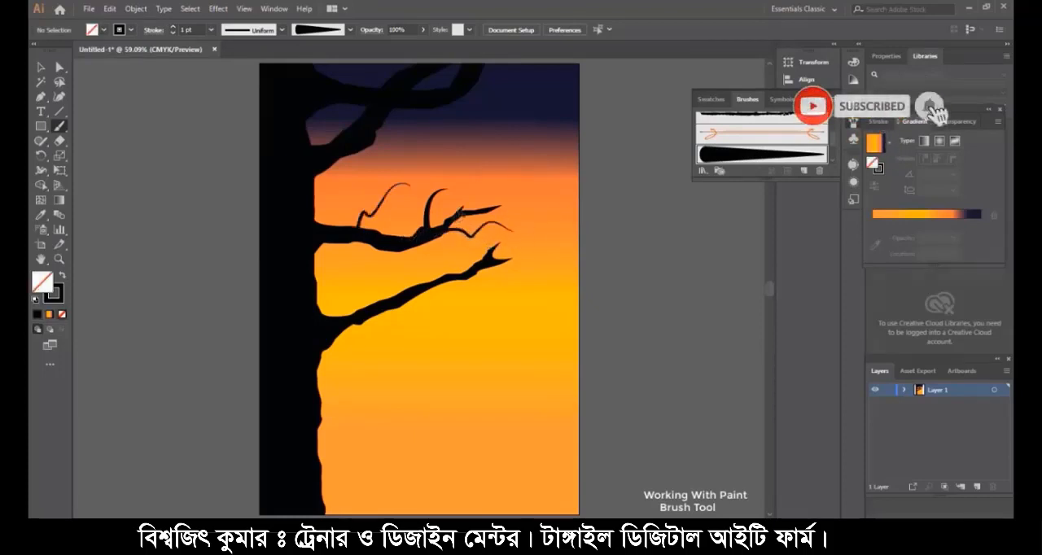
mouse_move(469, 164)
left_mouse_down()
mouse_move(453, 248)
mouse_move(490, 255)
left_mouse_up()
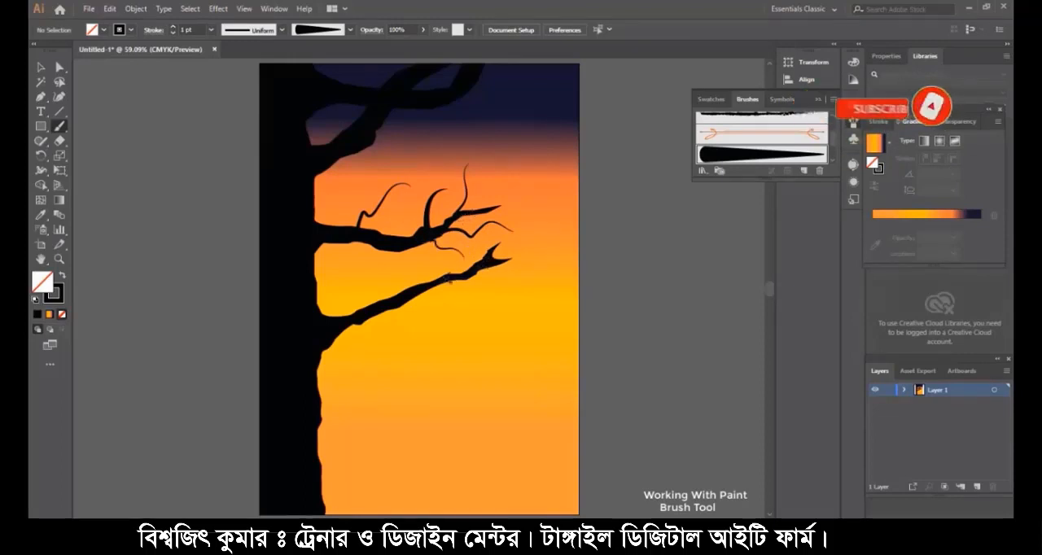
left_click_drag(430, 202, 420, 172)
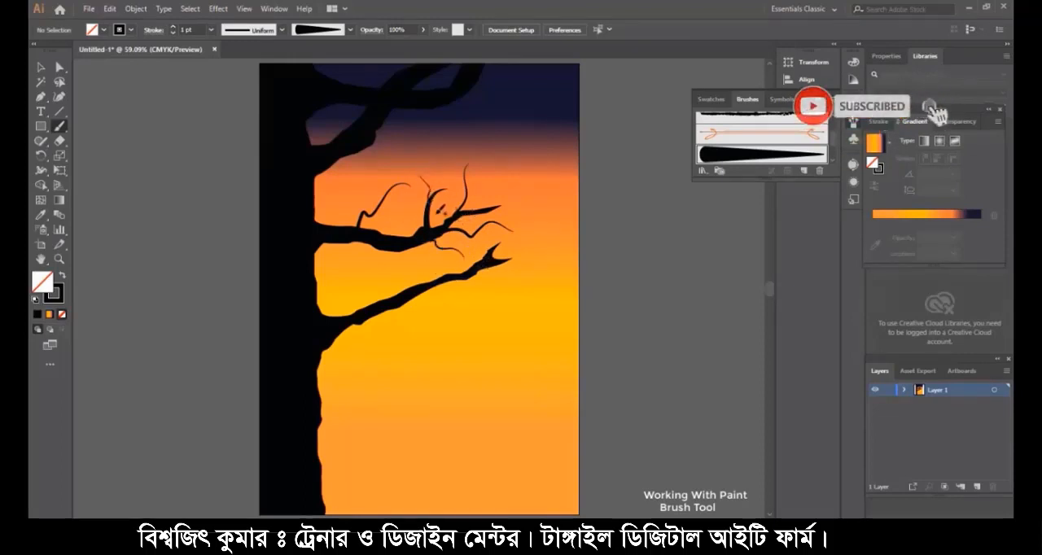
left_click_drag(430, 213, 452, 205)
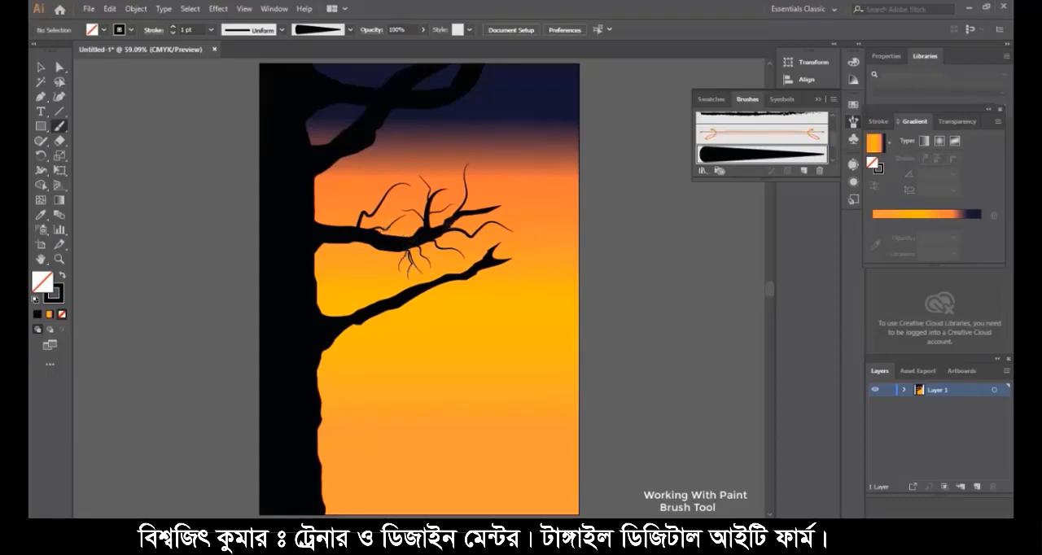
left_click_drag(481, 218, 463, 237)
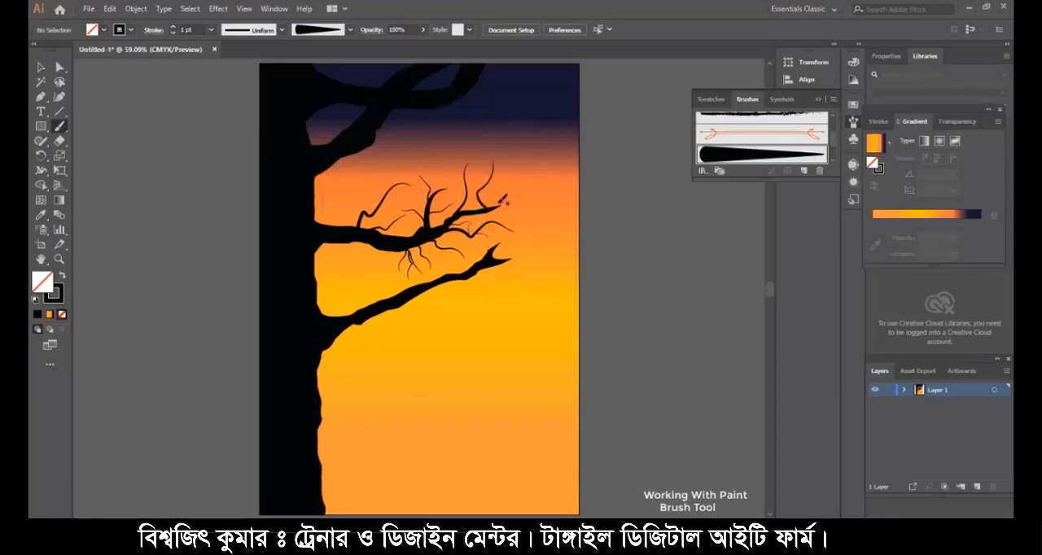
left_click_drag(504, 200, 491, 207)
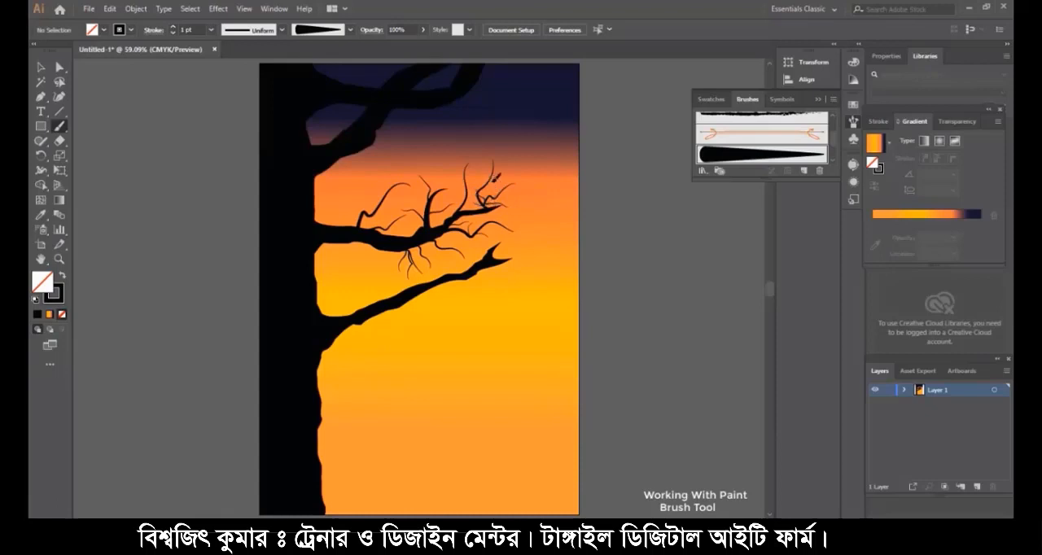
- Paint finer offshoots on the tall twigs near the second branch's tip with the tapered brush
scroll(502, 177, "up", 3)
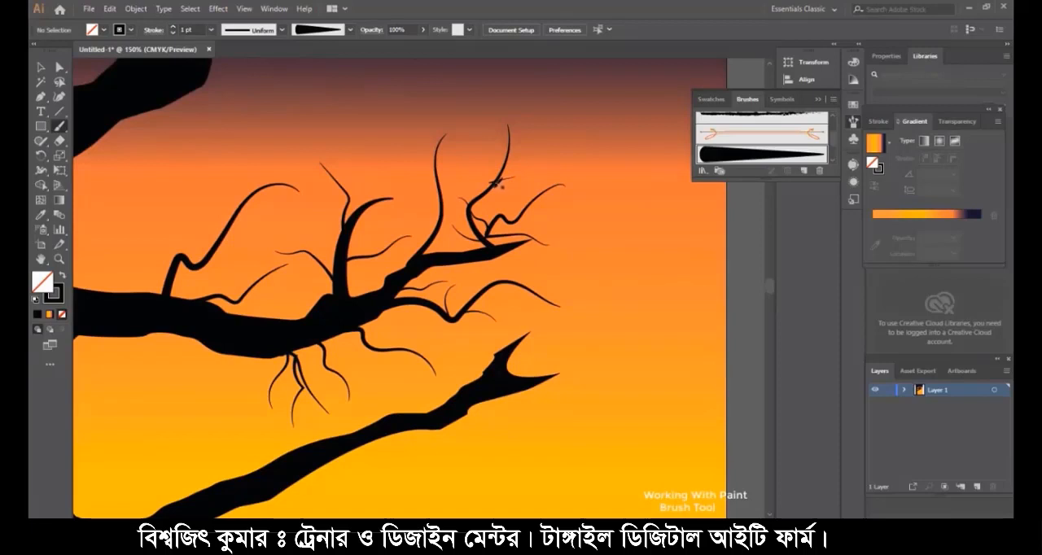
mouse_move(480, 165)
left_mouse_down()
mouse_move(503, 188)
mouse_move(521, 160)
left_mouse_up()
mouse_move(497, 194)
left_mouse_down()
mouse_move(564, 202)
mouse_move(548, 195)
mouse_move(579, 216)
mouse_move(524, 211)
left_mouse_up()
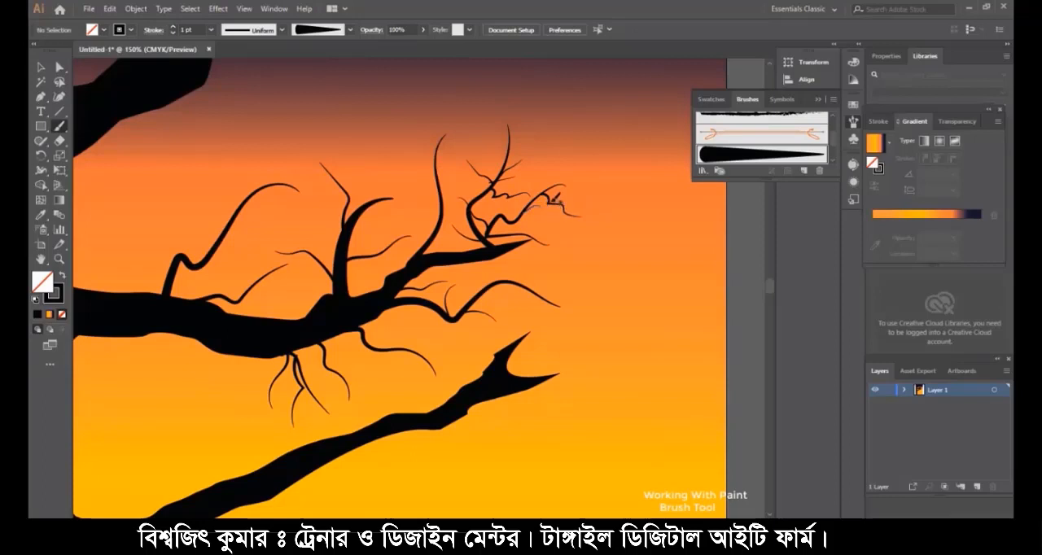
left_click_drag(558, 152, 554, 157)
left_click_drag(453, 154, 461, 160)
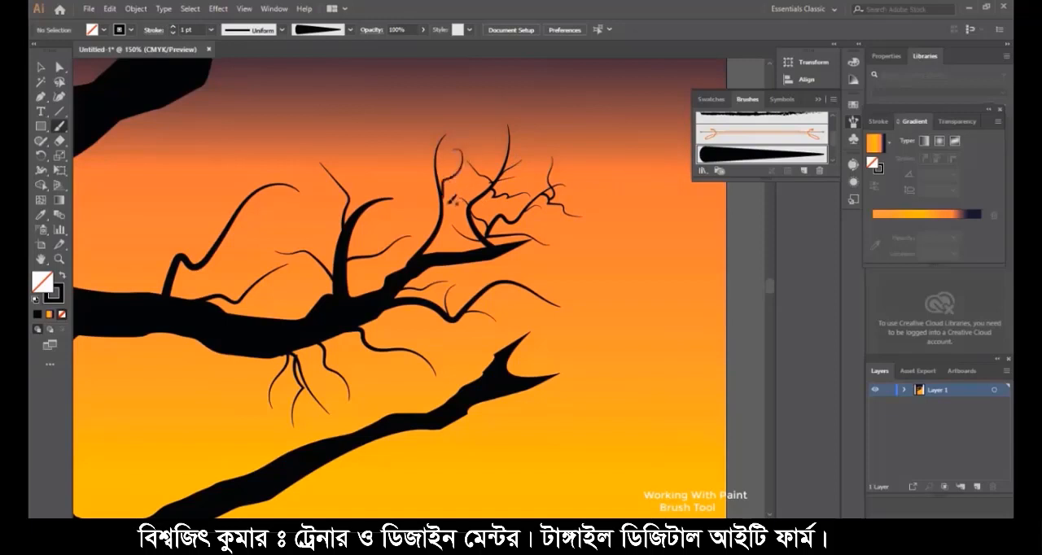
mouse_move(448, 195)
left_mouse_down()
mouse_move(428, 154)
mouse_move(404, 156)
left_mouse_up()
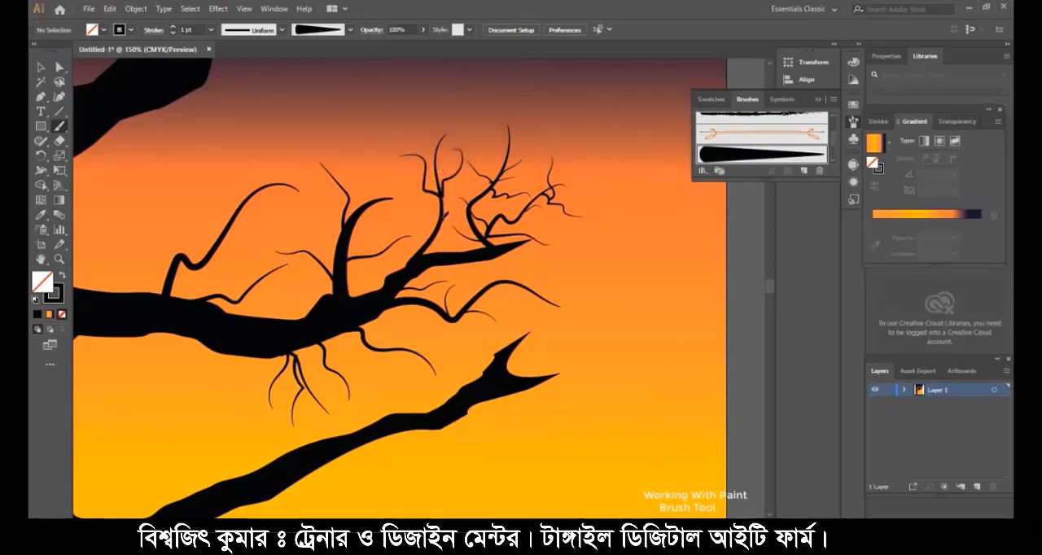
- Paint finer black offshoots on the tall twigs above the middle and trunk-side parts of the second branch with the tapered brush
left_click_drag(443, 218, 433, 194)
left_click_drag(445, 172, 449, 167)
left_click_drag(364, 129, 364, 130)
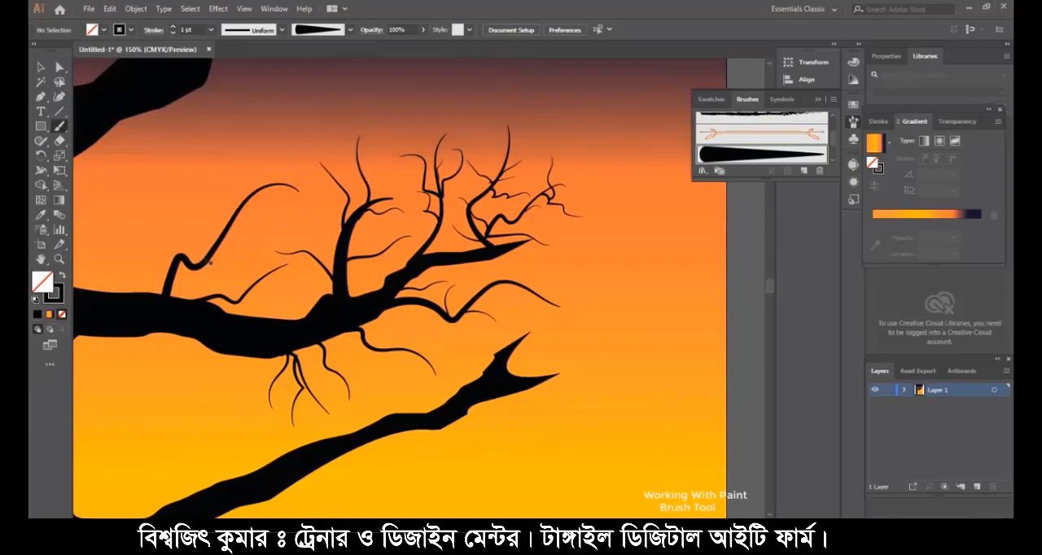
left_click_drag(178, 191, 202, 258)
left_click_drag(245, 231, 264, 236)
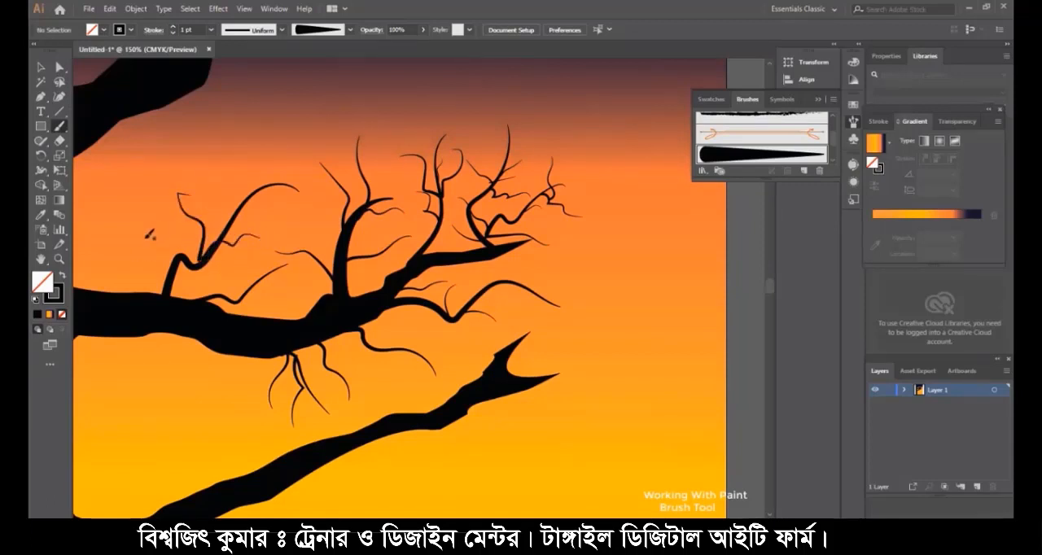
- Paint curved black twigs above and below the third branch, from its middle out to its forked tip
scroll(174, 254, "down", 1)
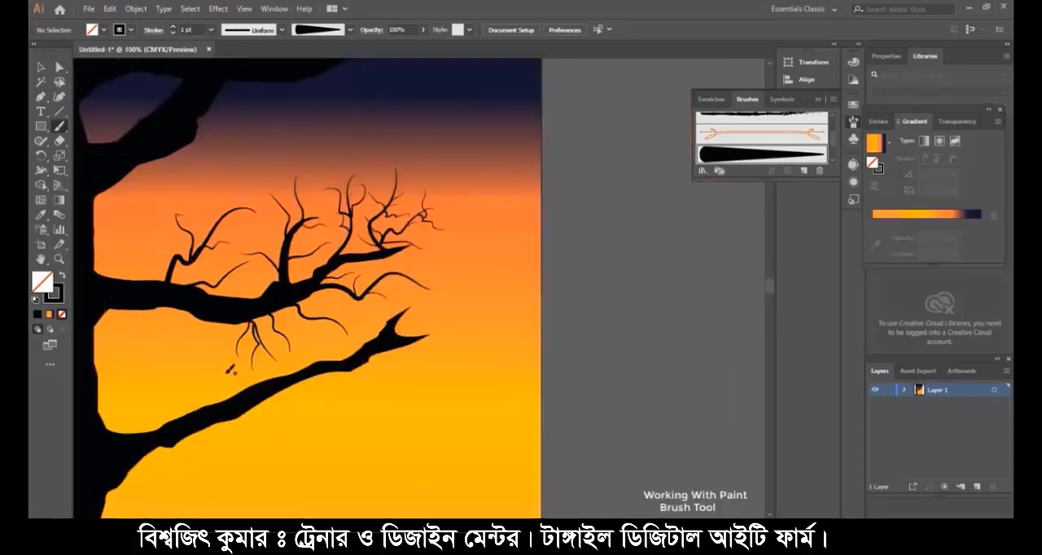
left_click_drag(282, 388, 370, 406)
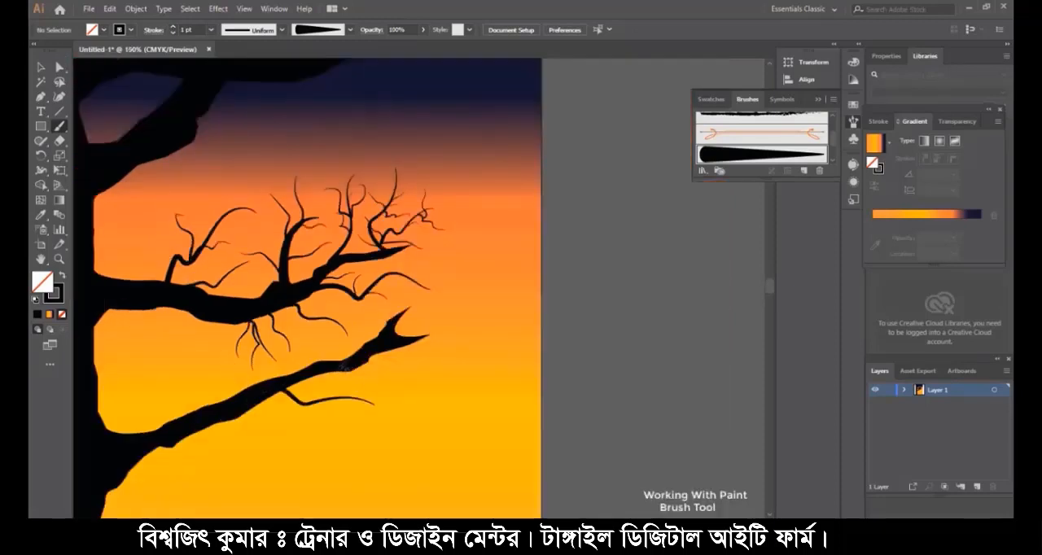
left_click_drag(350, 363, 384, 299)
mouse_move(467, 335)
left_mouse_down()
mouse_move(423, 342)
mouse_move(439, 396)
left_mouse_up()
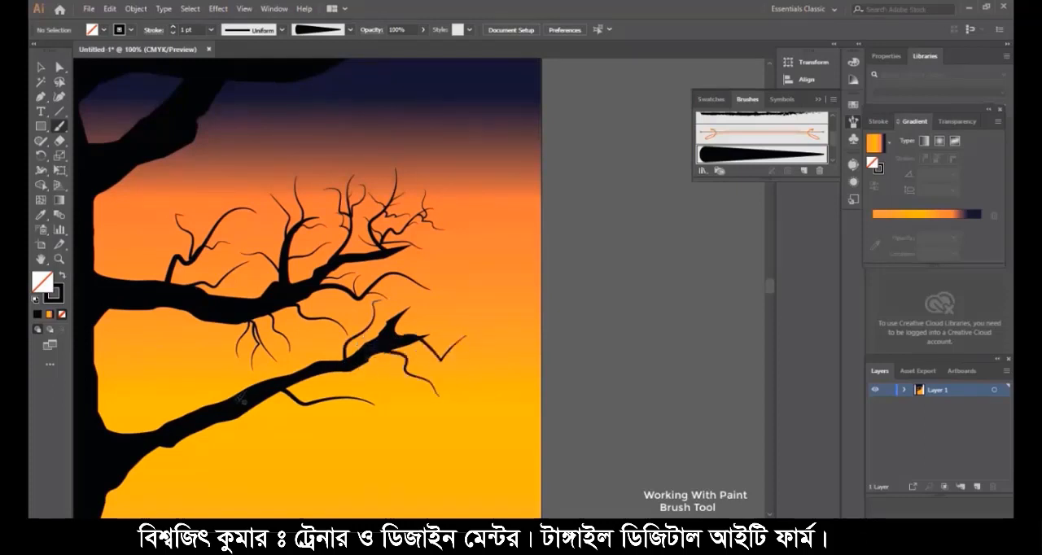
mouse_move(189, 346)
left_mouse_down()
mouse_move(190, 382)
mouse_move(277, 428)
mouse_move(307, 464)
left_mouse_up()
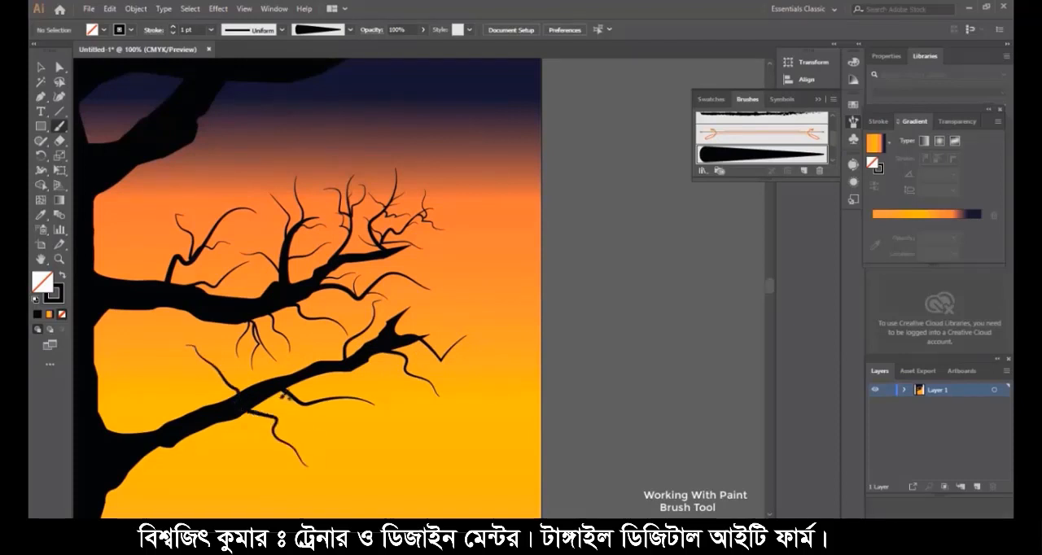
left_click_drag(411, 398, 411, 398)
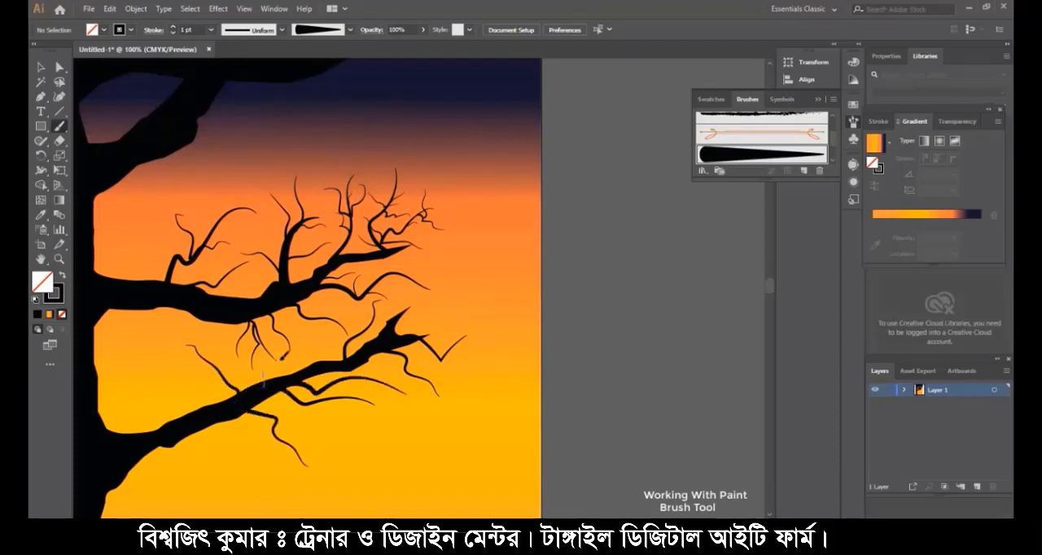
left_click_drag(292, 327, 262, 386)
- Add more upright black twigs above the second branch, including forked ones close to the trunk
left_click_drag(236, 297, 240, 216)
left_click_drag(168, 200, 168, 201)
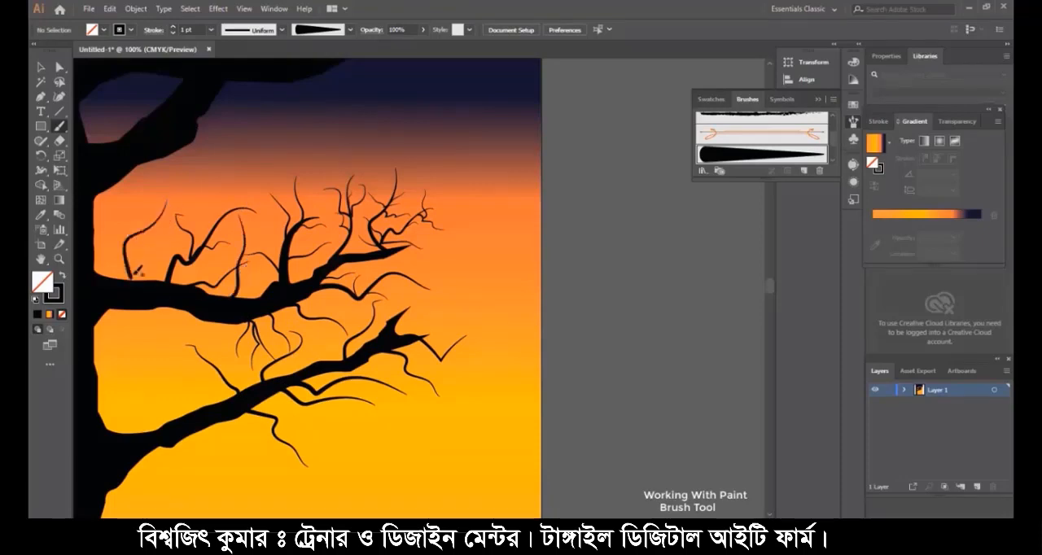
left_click_drag(131, 284, 171, 232)
left_click_drag(98, 229, 98, 230)
- Paint thin, spreading black twigs on the outer side of the branch at the dark upper part of the sky
scroll(200, 148, "up", 3)
scroll(200, 147, "down", 4)
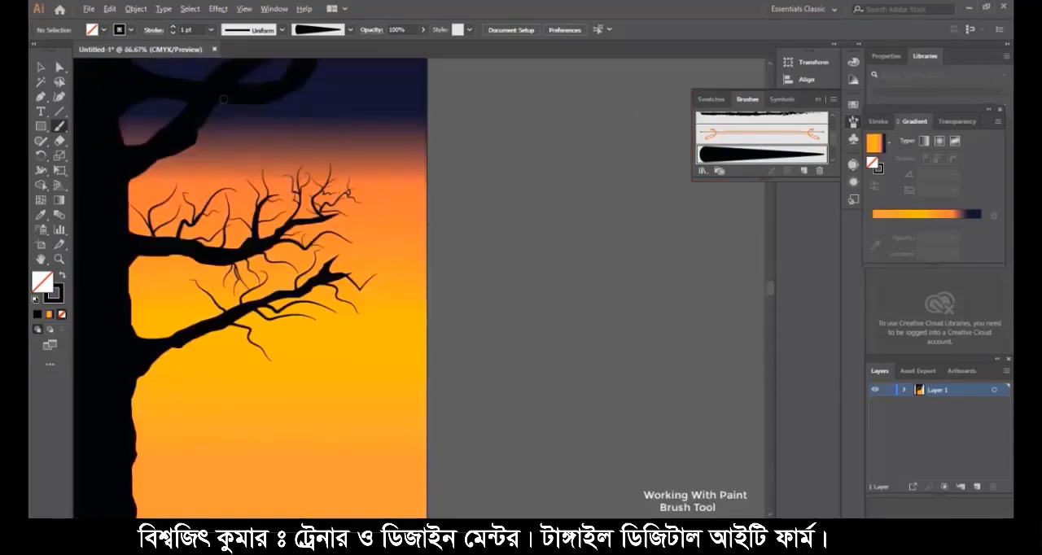
left_click_drag(201, 129, 262, 144)
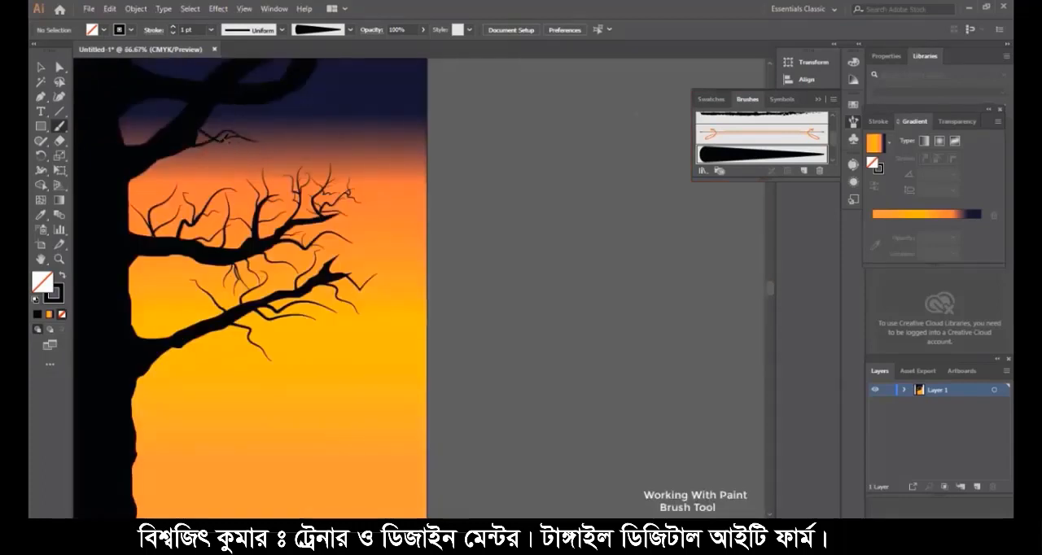
left_click_drag(194, 135, 272, 129)
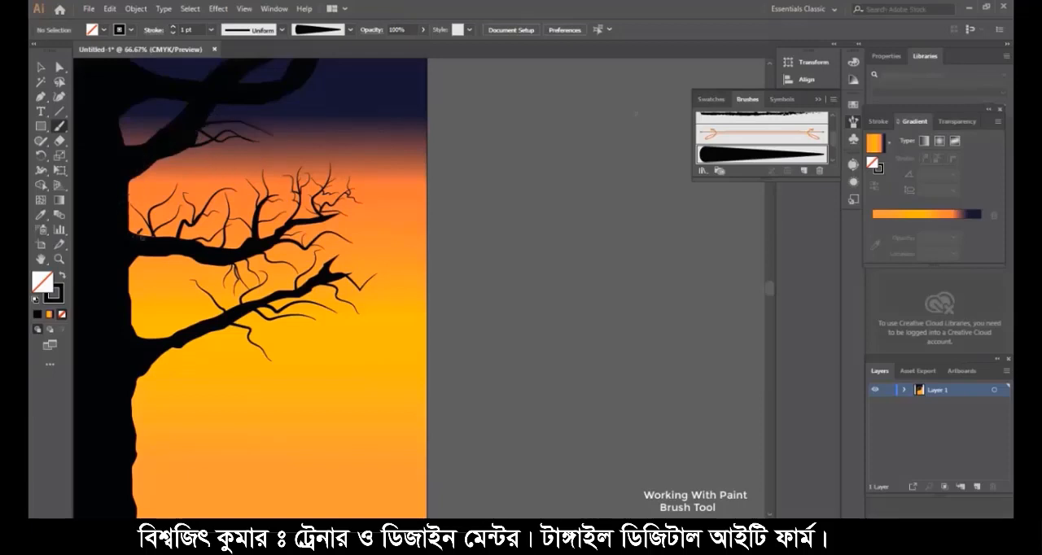
- Paint crossing twigs in the gap between trunk and third branch, plus forked twigs hanging below that branch
scroll(159, 260, "down", 1)
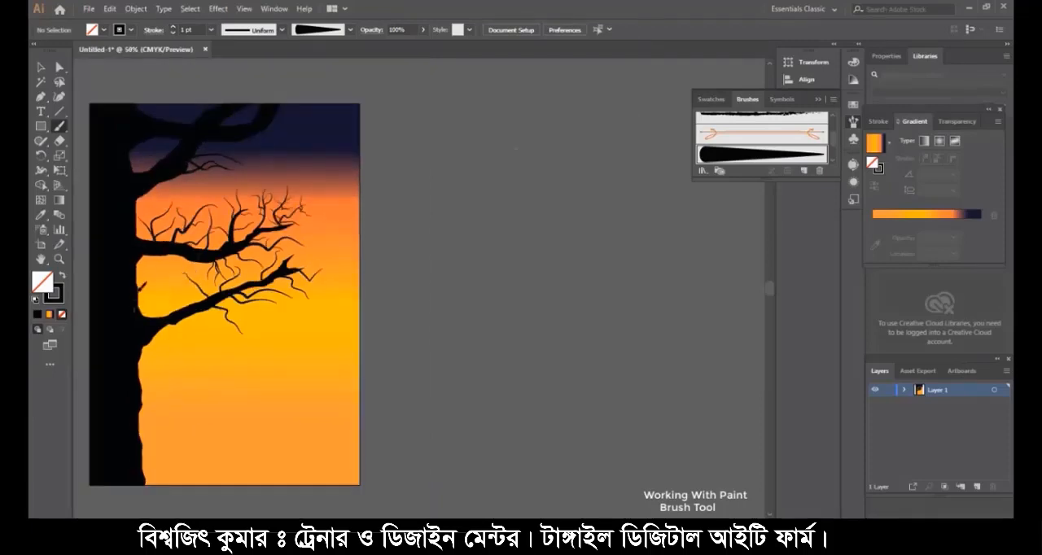
left_click_drag(138, 290, 193, 271)
mouse_move(147, 324)
left_mouse_down()
mouse_move(165, 270)
mouse_move(165, 297)
mouse_move(184, 298)
left_mouse_up()
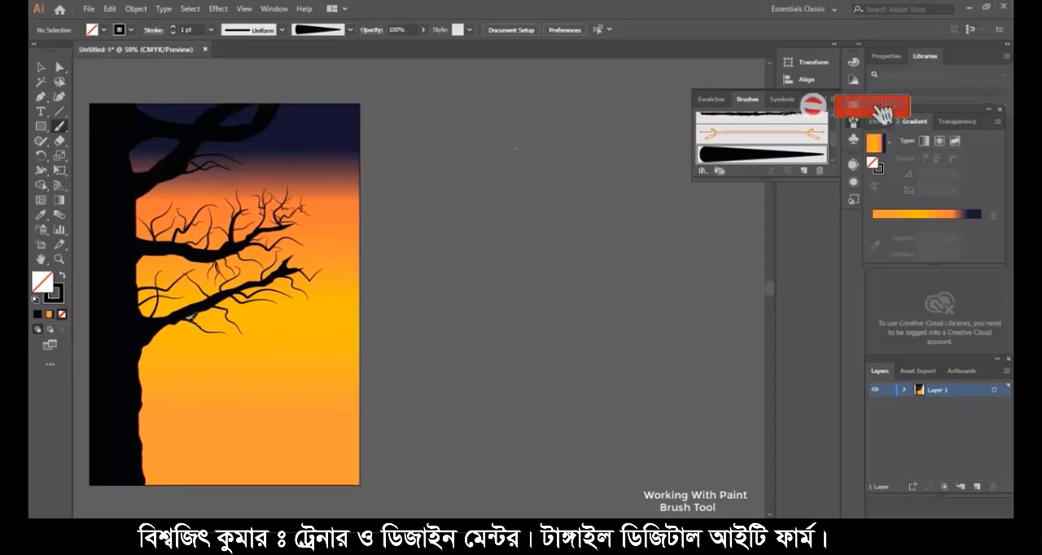
mouse_move(189, 319)
left_mouse_down()
mouse_move(204, 366)
mouse_move(211, 350)
mouse_move(237, 362)
left_mouse_up()
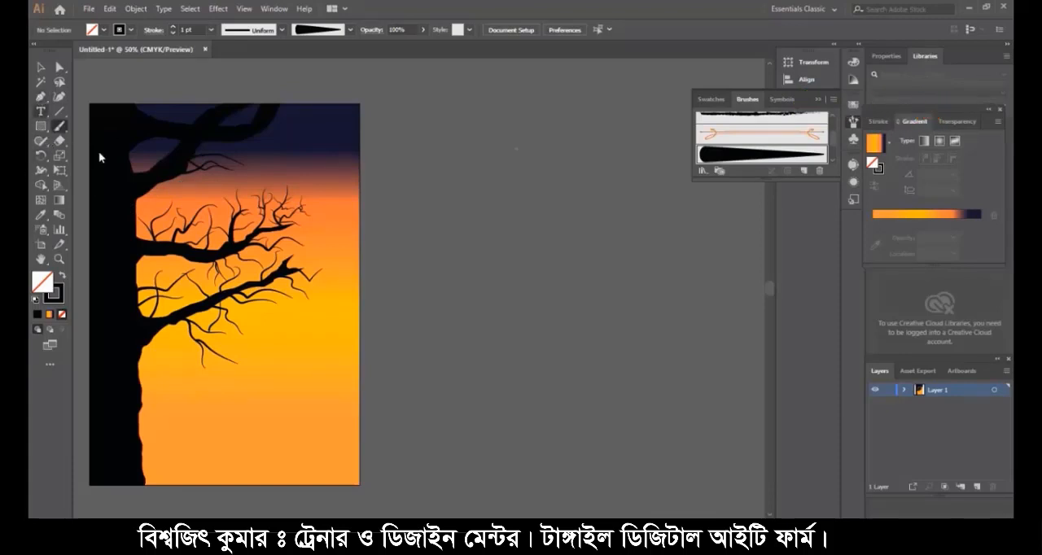
- Draw a circle about 5.18 in across with the Ellipse tool and centre it over the second branch's twigs
left_click(41, 128)
left_click_drag(40, 128, 96, 156)
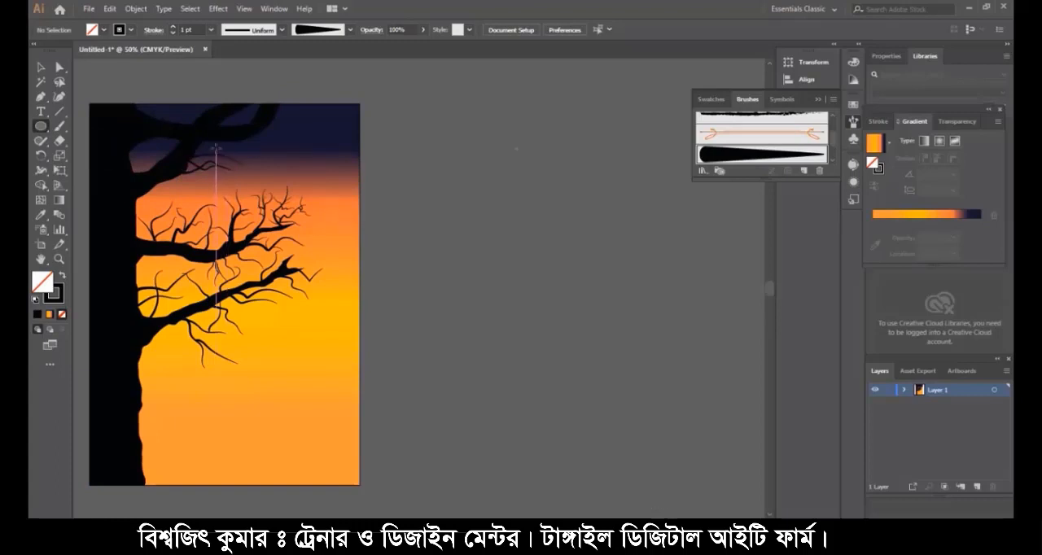
left_click_drag(216, 150, 301, 232)
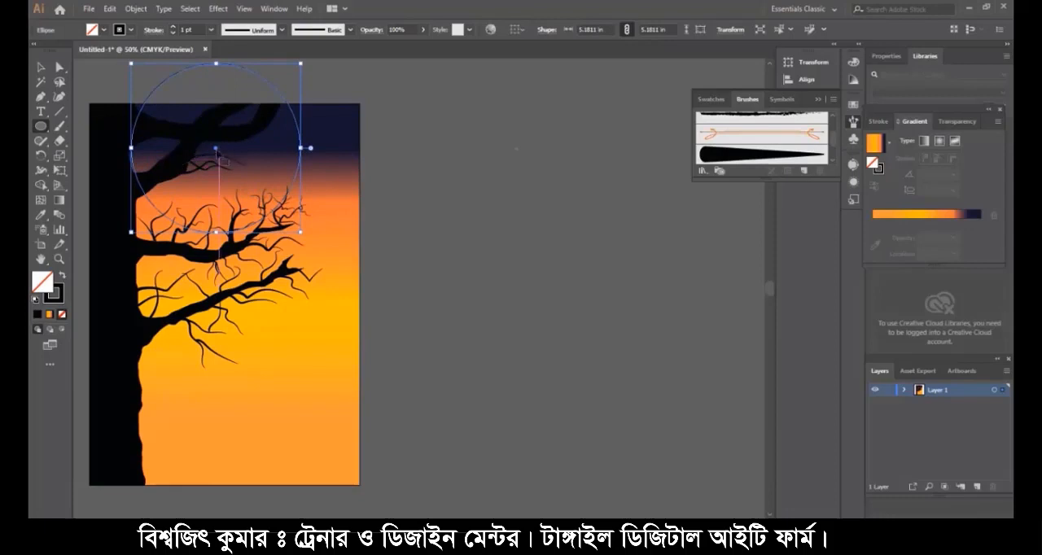
left_click_drag(221, 159, 250, 242)
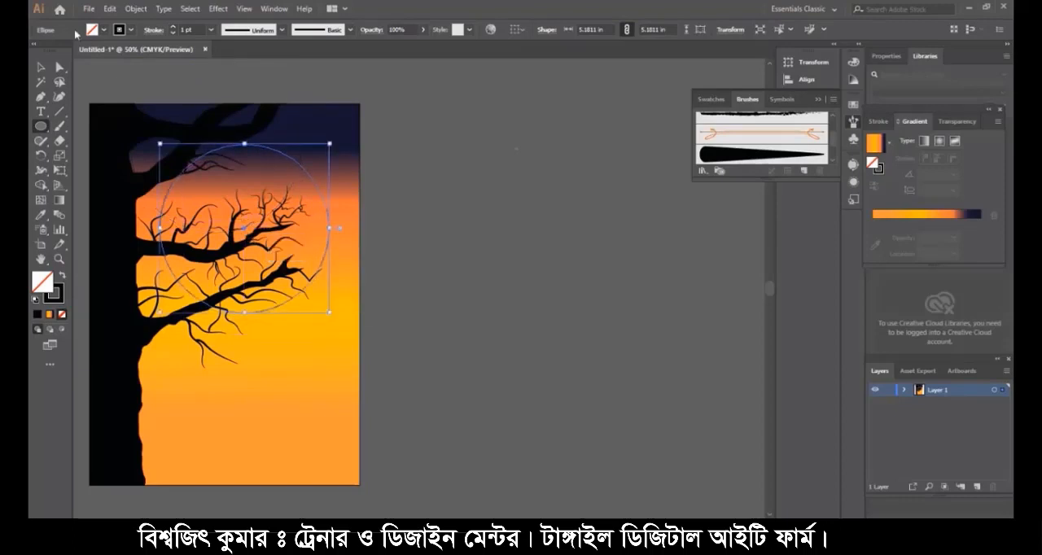
- Fill the circle with the yellow-to-orange-red gradient and run it vertically, with the red at the circle's top
left_click(103, 30)
left_click(44, 77)
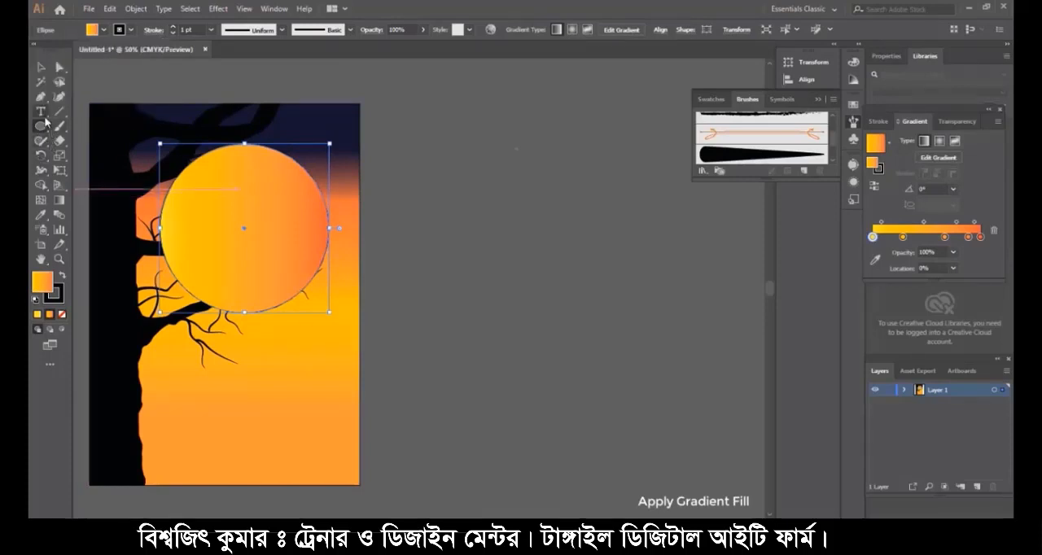
left_click(59, 200)
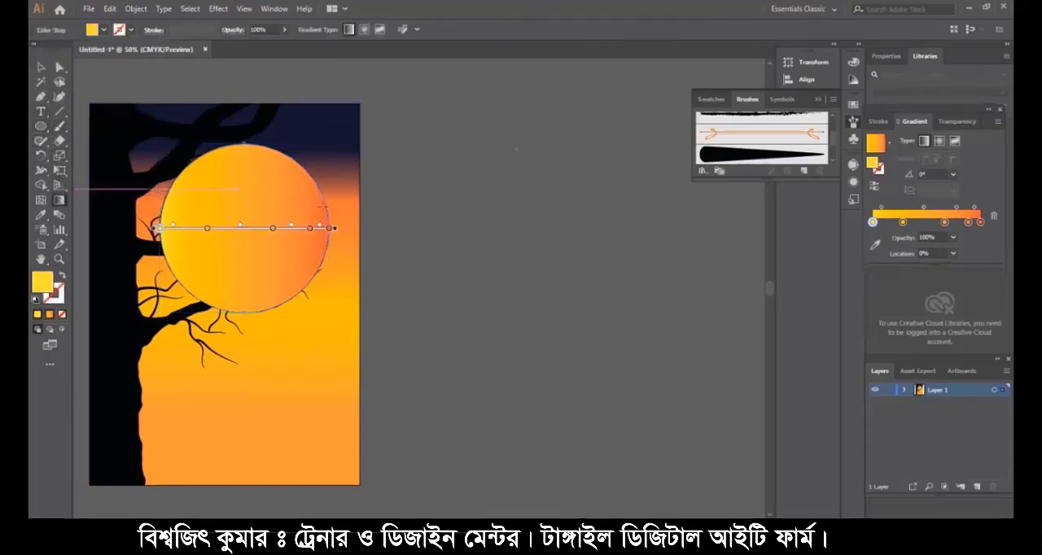
mouse_move(203, 271)
left_mouse_down()
mouse_move(293, 199)
mouse_move(277, 101)
mouse_move(281, 173)
mouse_move(322, 149)
mouse_move(268, 103)
mouse_move(209, 94)
mouse_move(246, 91)
left_mouse_up()
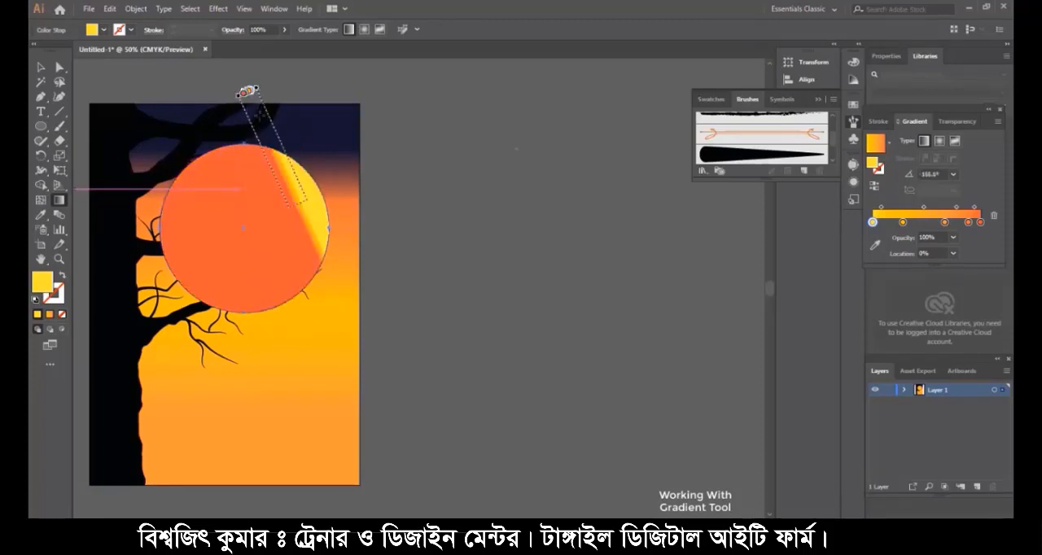
key("ctrl+z")
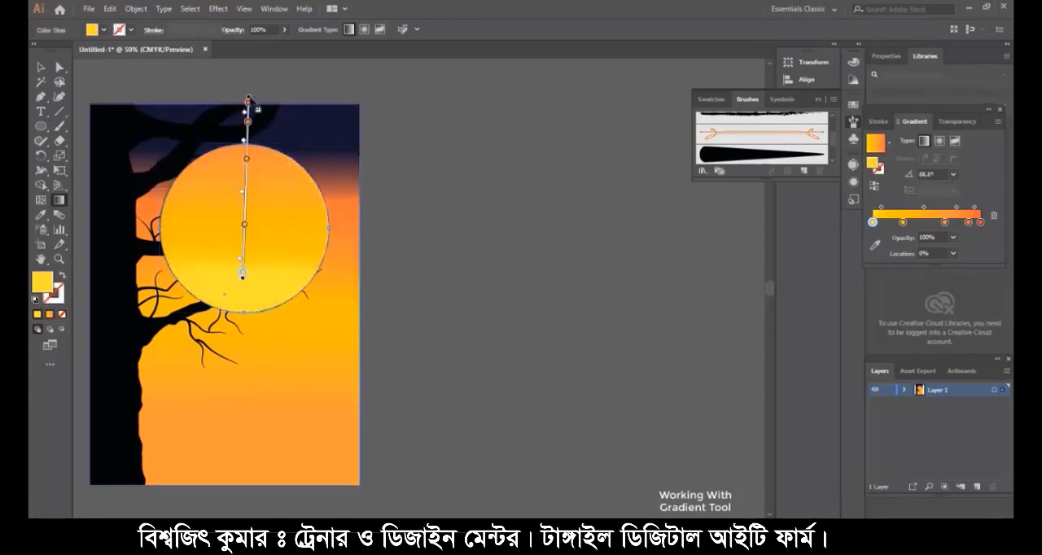
left_click_drag(248, 98, 232, 178)
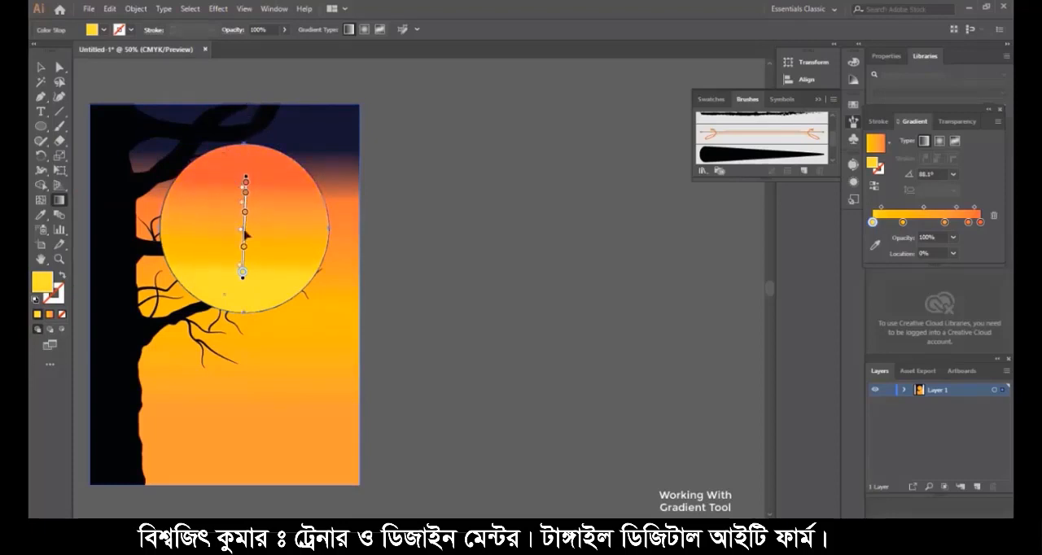
- Remove the yellow stops from the circle's gradient, extend it to the circle's bottom edge and place the orange stop at 40.48%
key("Delete")
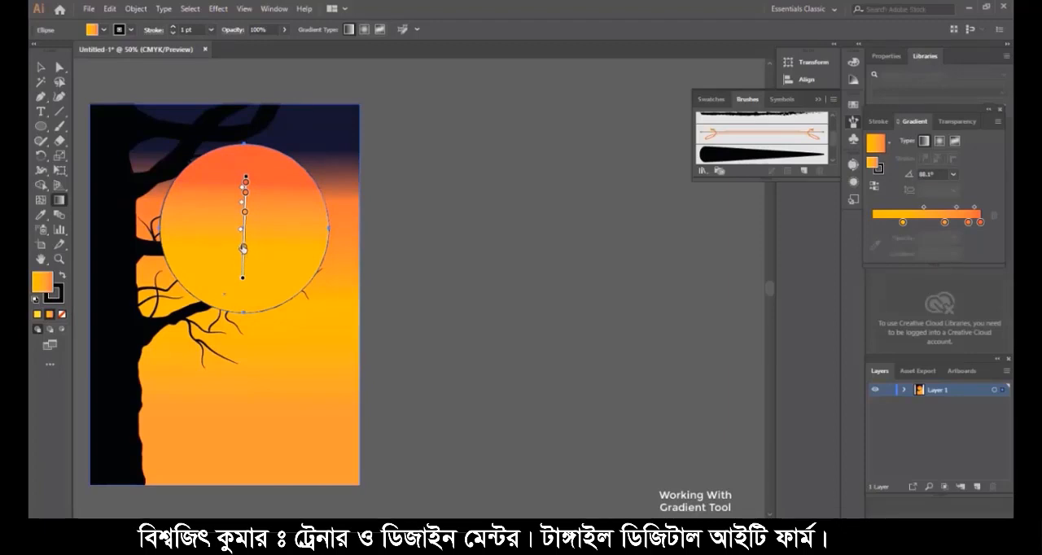
left_click_drag(243, 280, 243, 314)
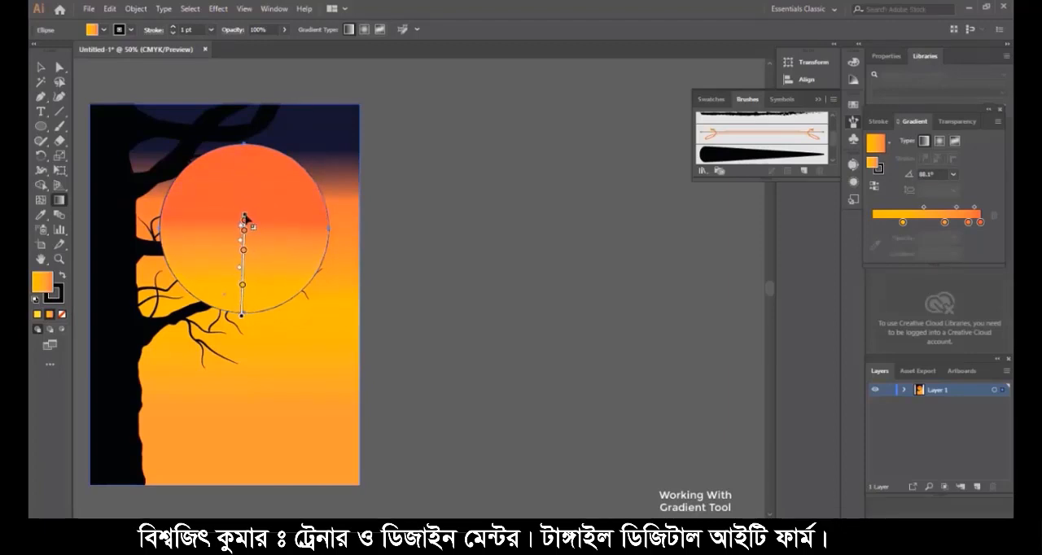
left_click_drag(244, 218, 244, 173)
left_click_drag(244, 276, 254, 275)
left_click_drag(244, 223, 244, 257)
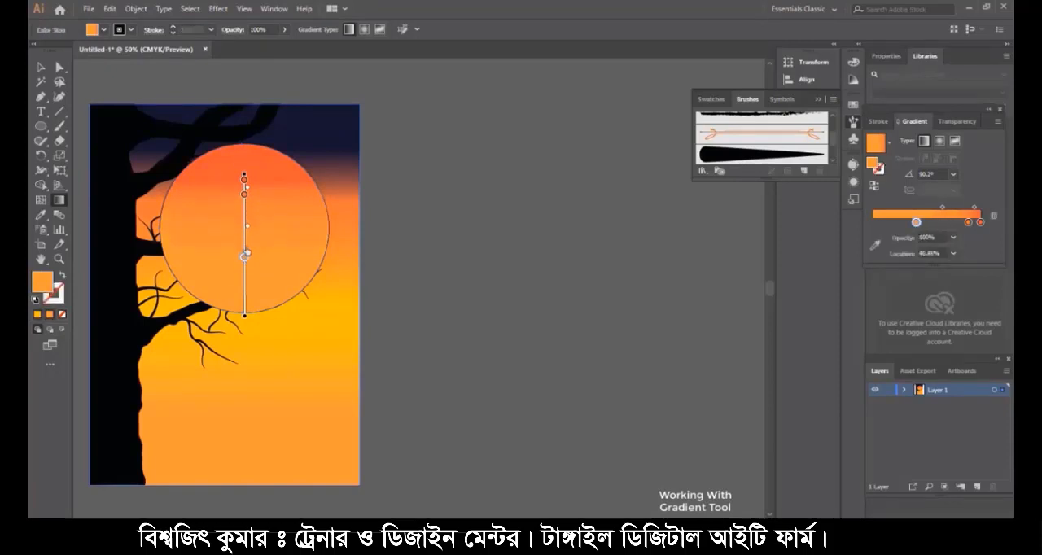
- Move the circle up slightly and lower the red end of its gradient toward the circle's centre
left_click(41, 67)
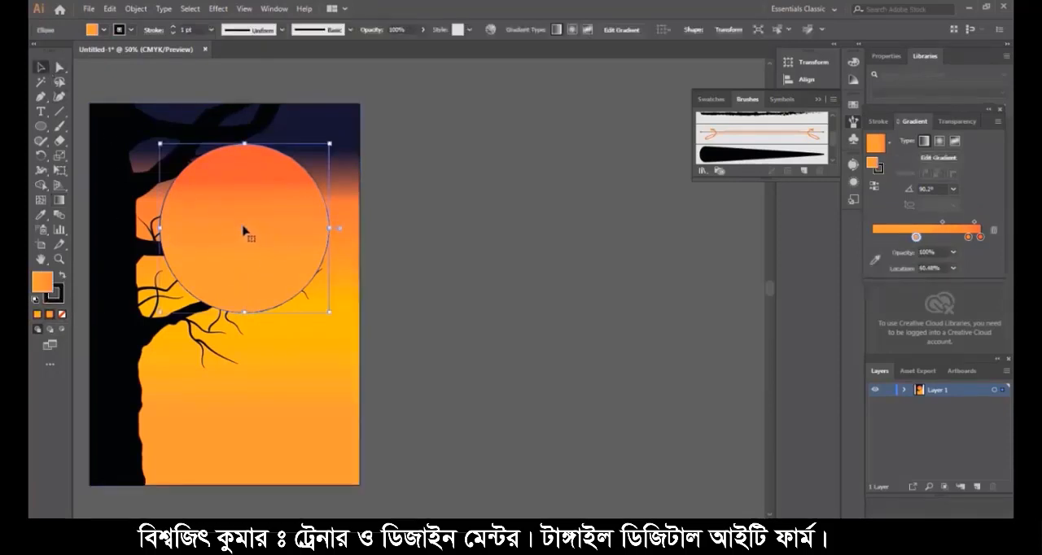
left_click_drag(245, 232, 244, 225)
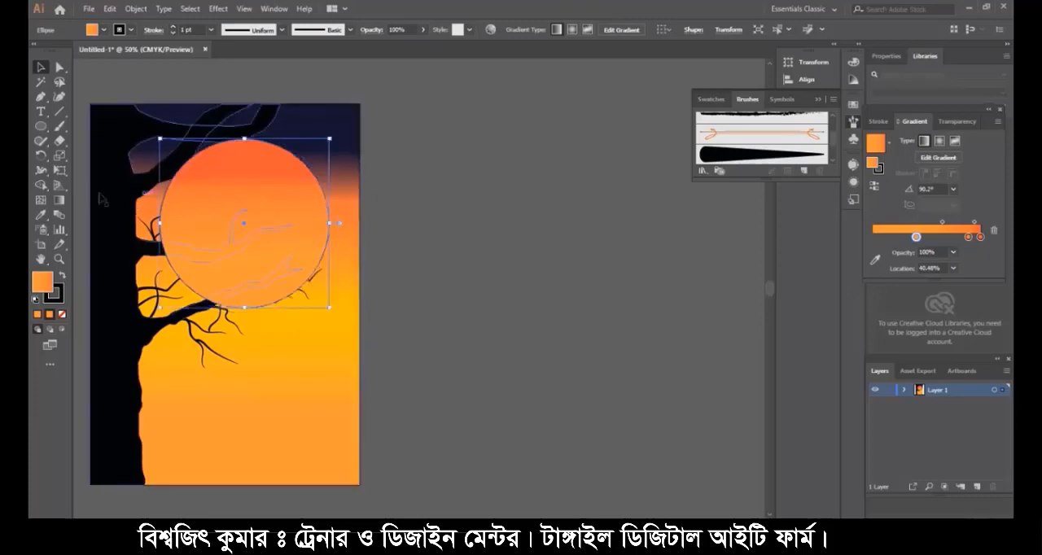
left_click(58, 199)
mouse_move(244, 172)
left_mouse_down()
mouse_move(245, 157)
mouse_move(244, 201)
mouse_move(244, 183)
left_mouse_up()
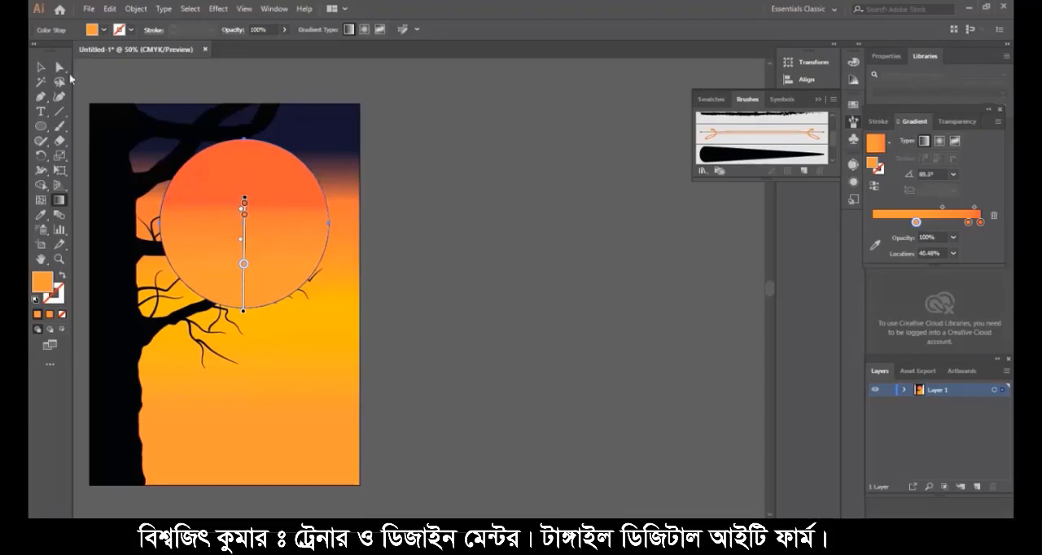
- Send the circle backward through the stacking order until it sits behind the tree and all twigs but in front of the sky background
left_click(41, 67)
left_click(289, 230)
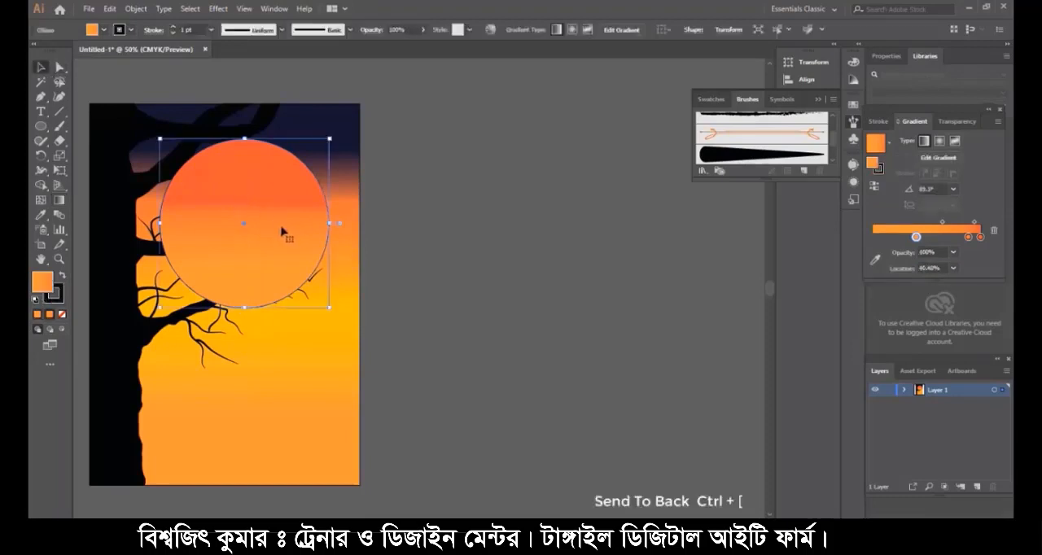
key("ctrl+bracketleft")
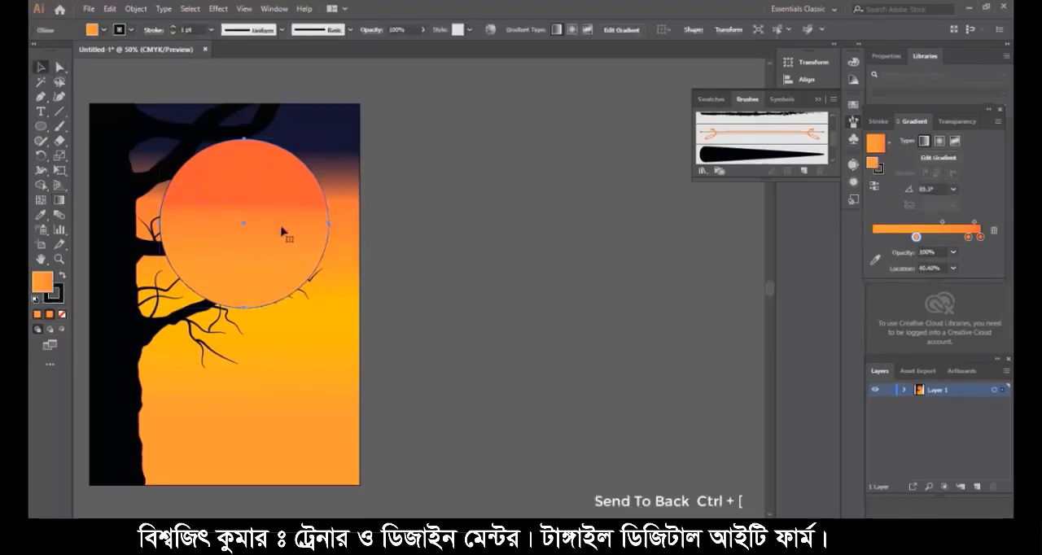
key("ctrl+bracketleft")
key("ctrl+bracketleft")
key("ctrl+bracketleft")
key("ctrl+bracketleft")
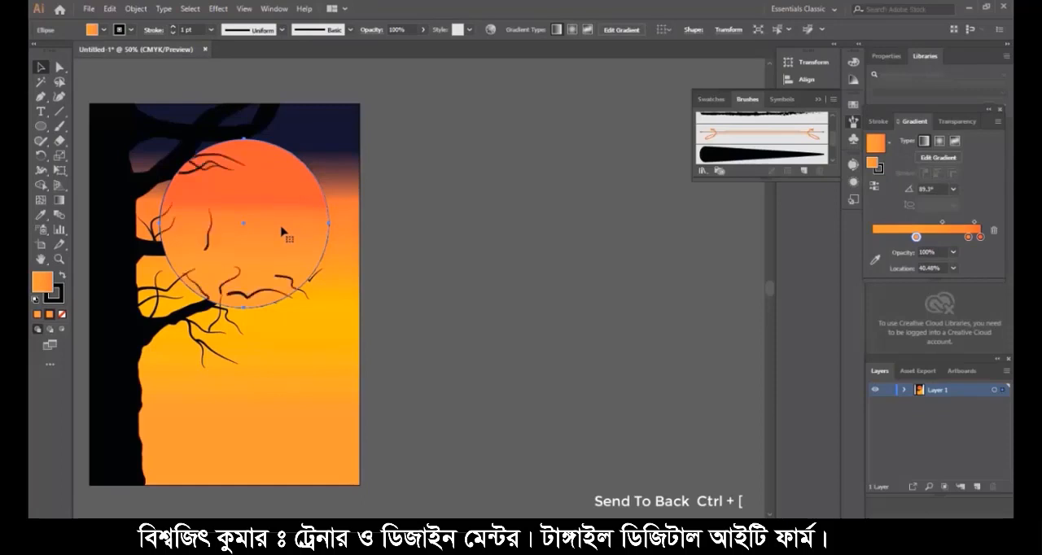
key("ctrl+bracketleft")
key("ctrl+bracketleft")
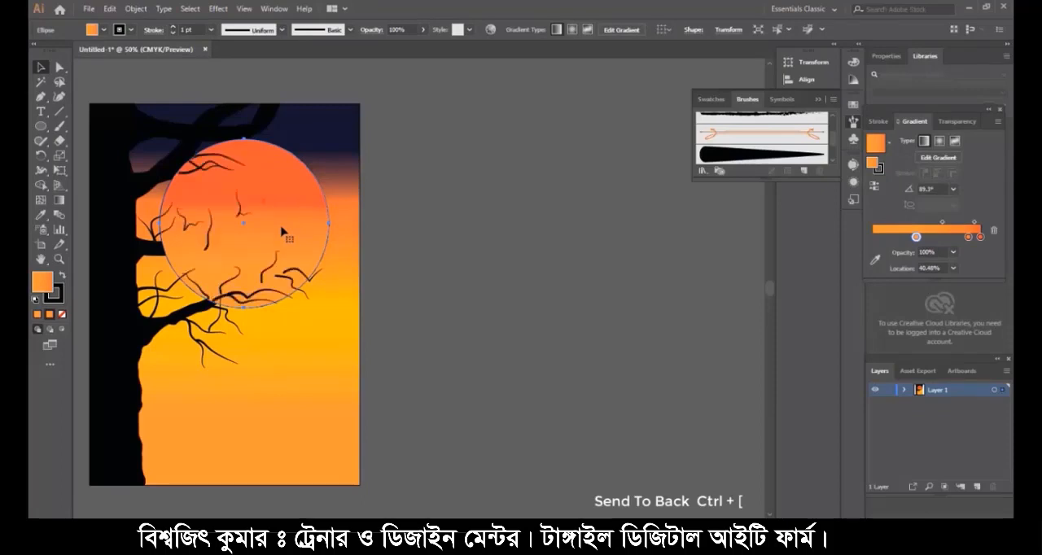
key("ctrl+bracketleft")
key("ctrl+bracketleft")
key("ctrl+bracketleft")
key("ctrl+bracketleft")
key("ctrl+bracketleft")
key("ctrl+bracketleft")
key("ctrl+bracketleft")
key("ctrl+bracketleft")
key("ctrl+bracketleft")
key("ctrl+bracketleft")
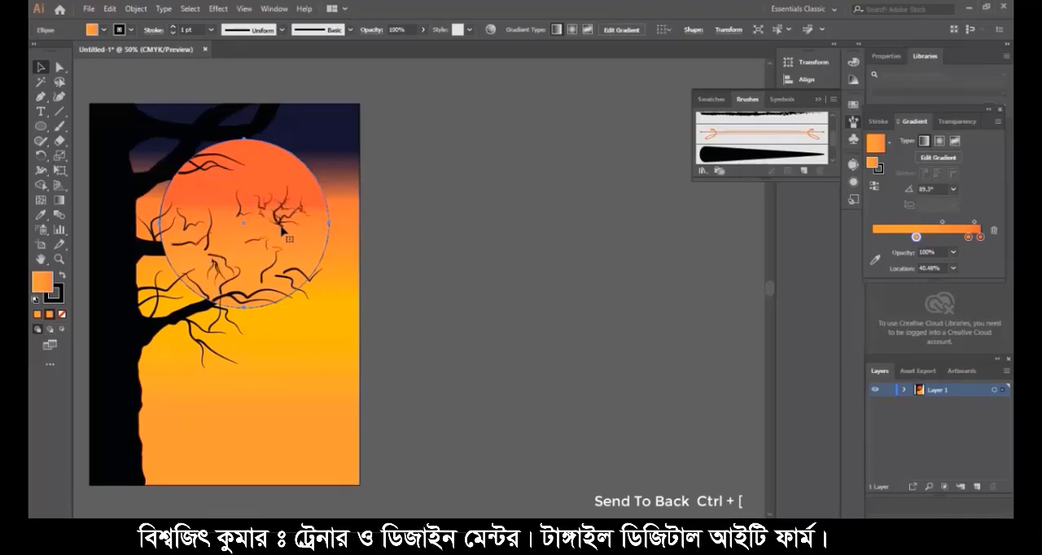
key("ctrl+bracketleft")
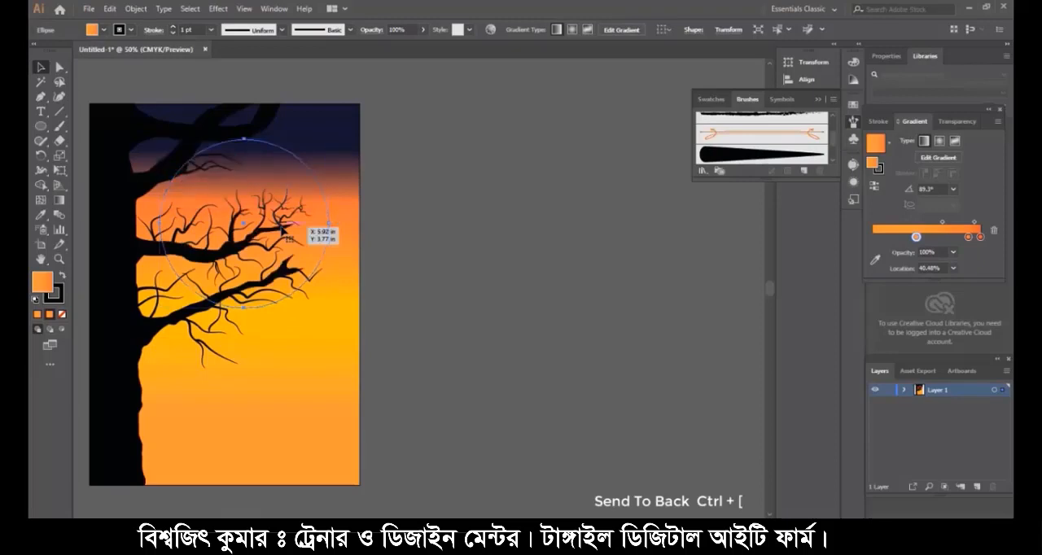
key("ctrl+bracketright")
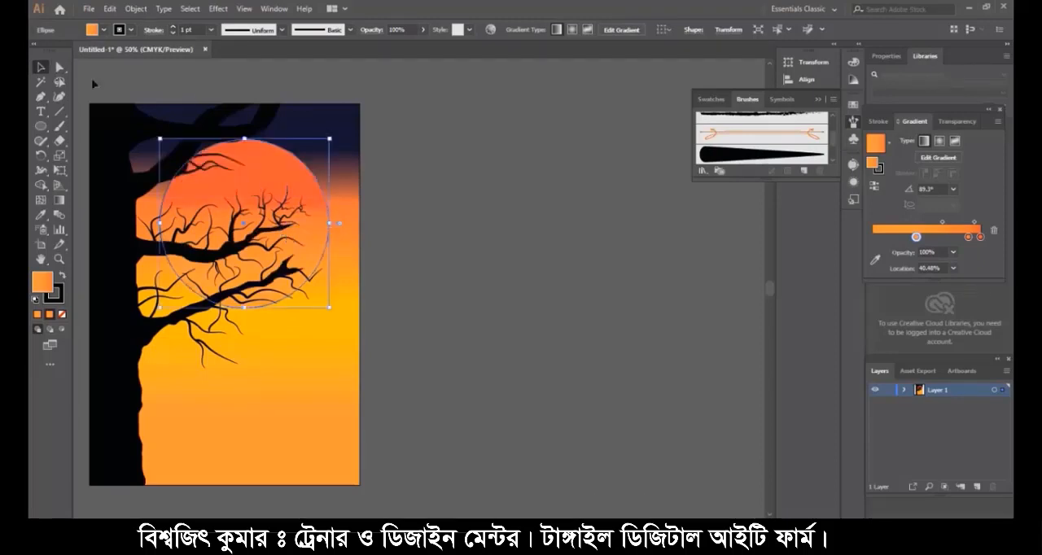
- Remove the sun circle's stroke and move the circle slightly down and to the left behind the branches
left_click(402, 170)
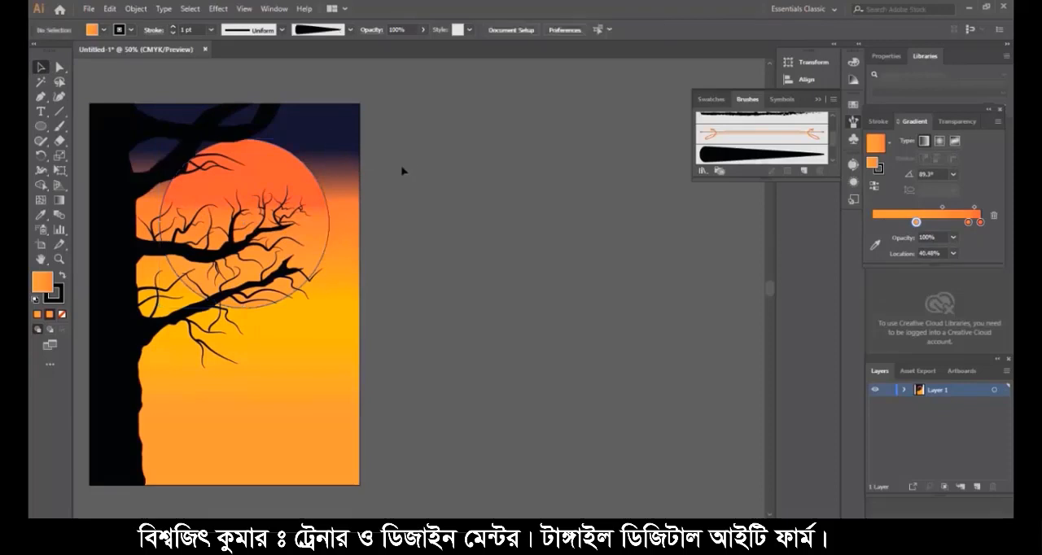
left_click(322, 259)
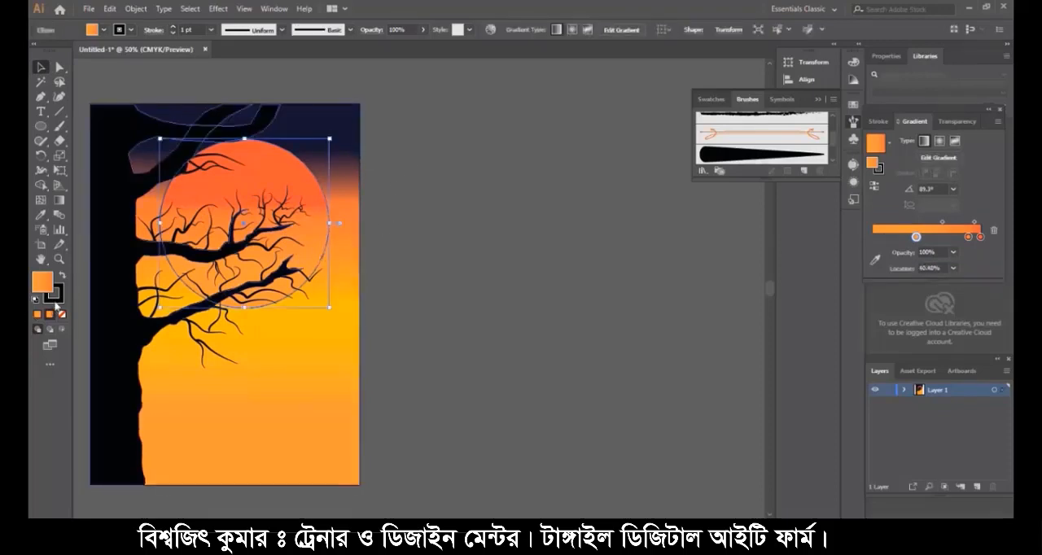
left_click(54, 301)
left_click(63, 315)
left_click(442, 267)
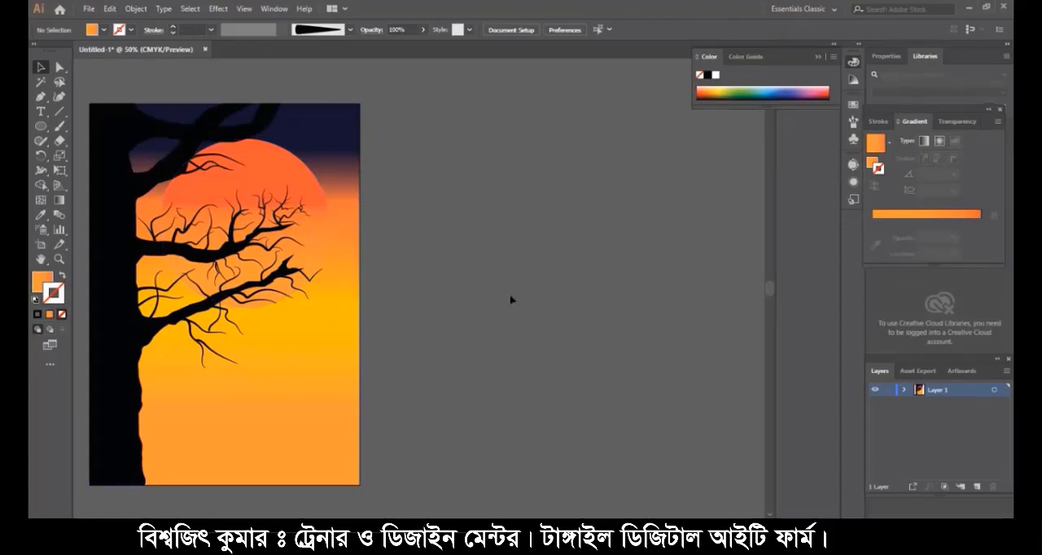
left_click(311, 211)
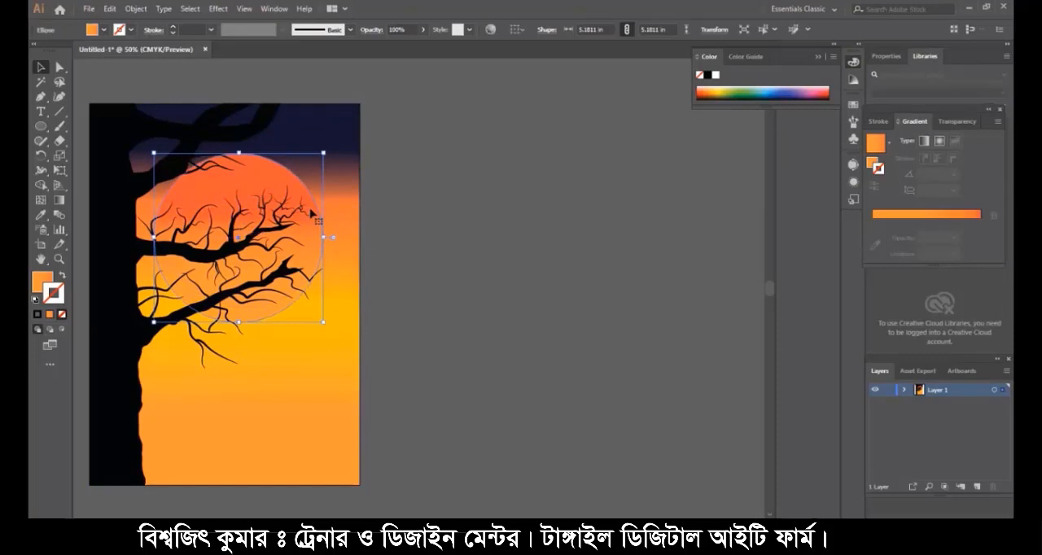
left_click(535, 296)
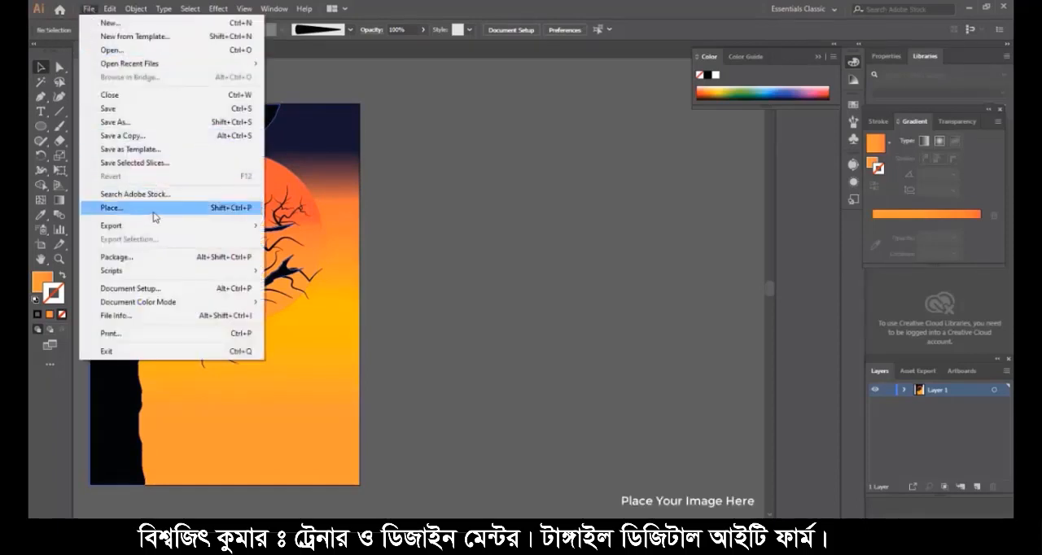
- Place the image grass (1).png from the Desktop folder into the document
left_click(153, 208)
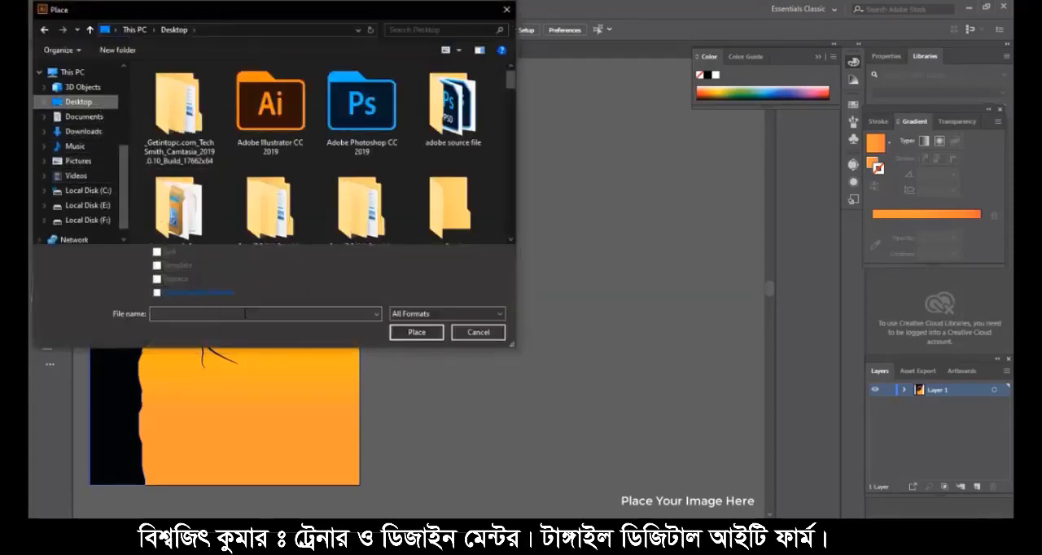
type("man")
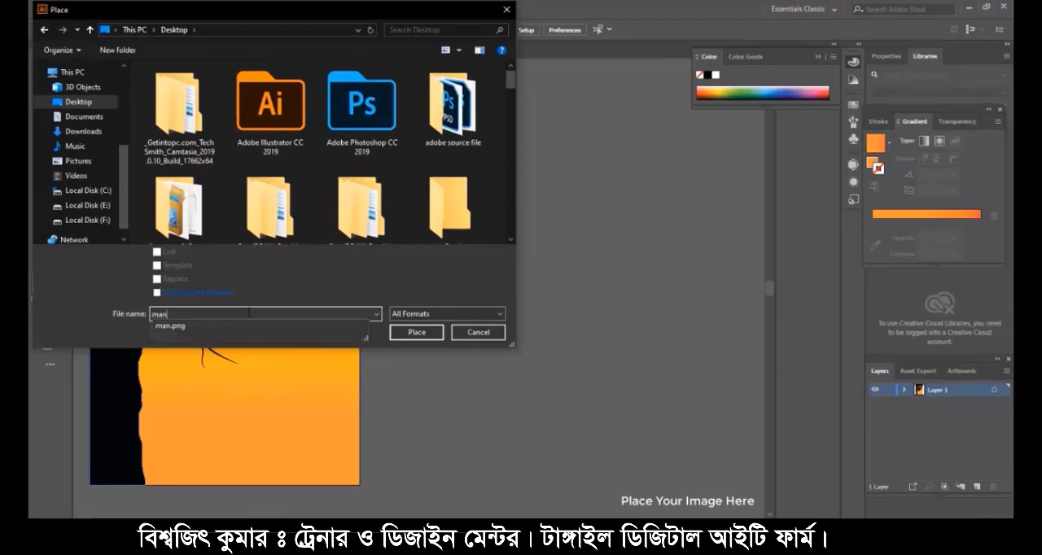
key("BackSpace")
key("BackSpace")
key("BackSpace")
type("g")
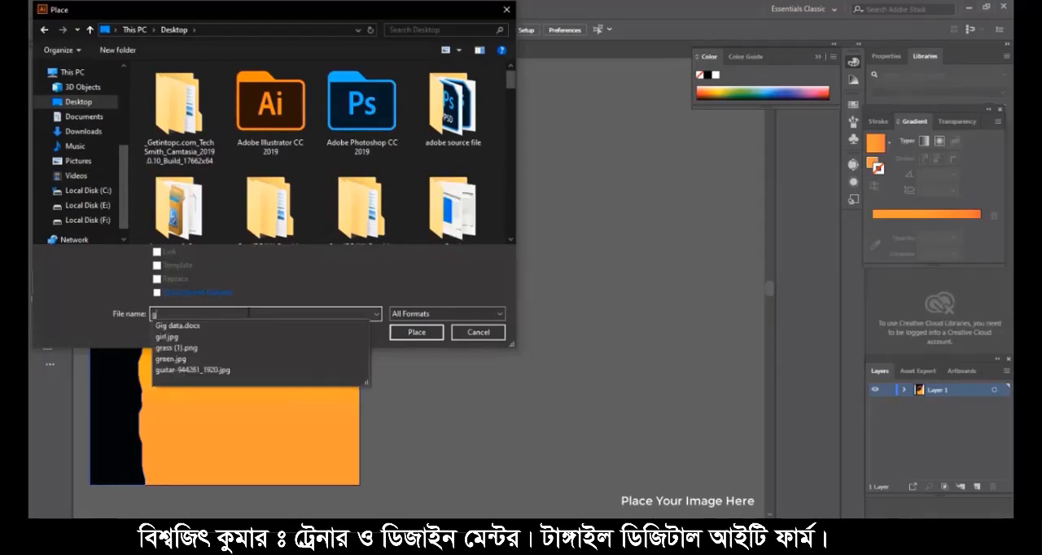
type("rass")
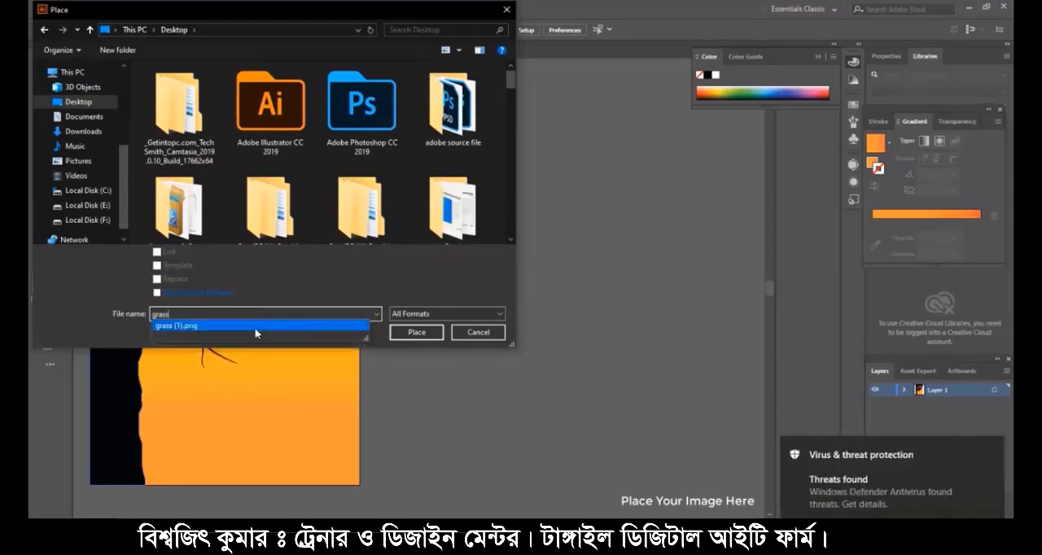
left_click(424, 334)
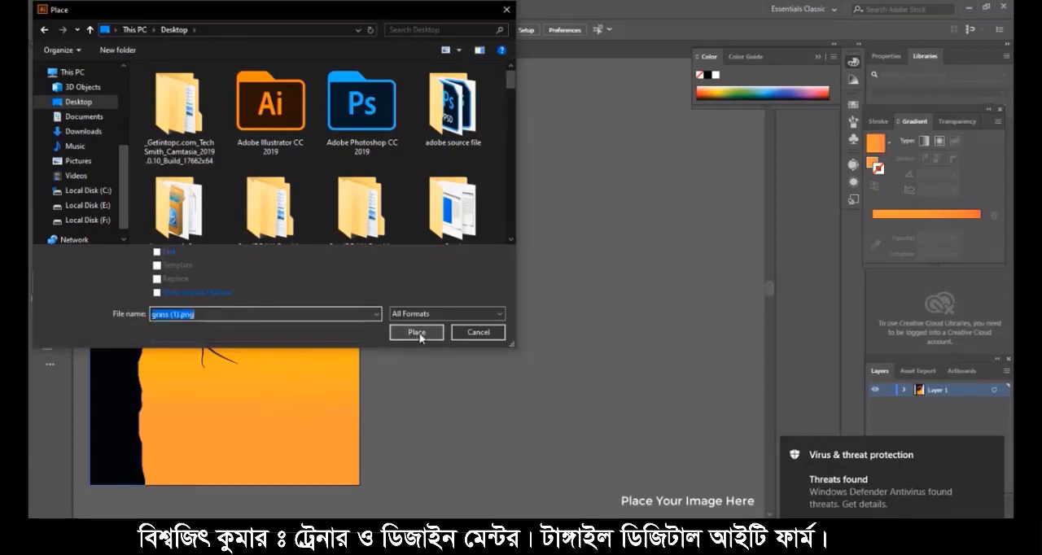
left_click(416, 332)
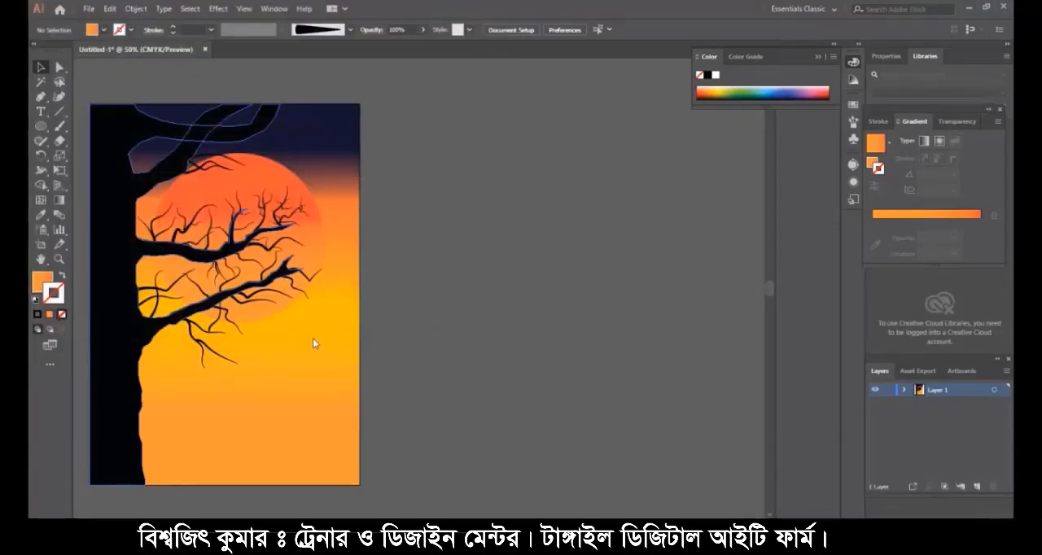
left_click(162, 395)
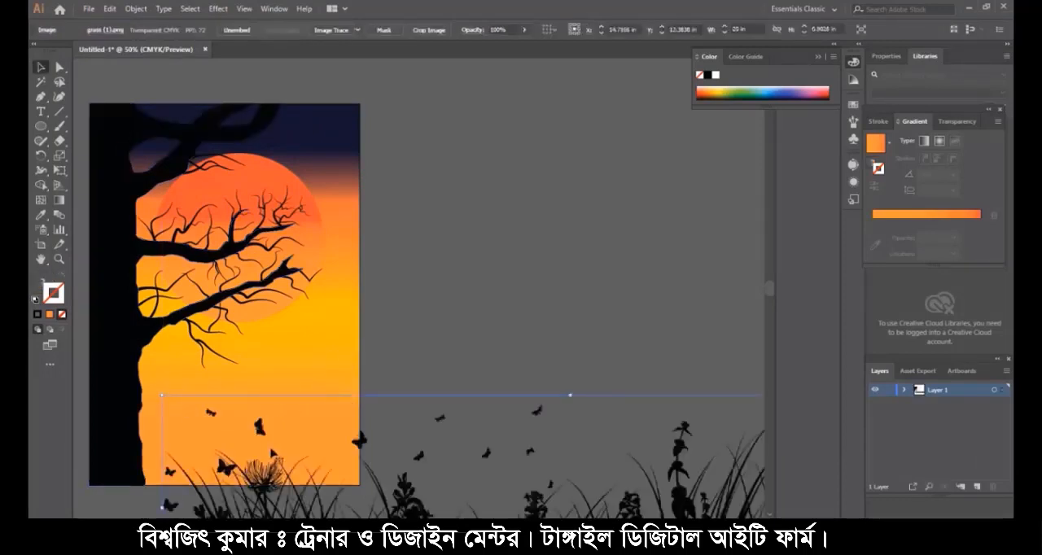
- Scale the grass image to about 8.30 in wide and 1.65 in high and fit it along the artboard's bottom edge
left_click_drag(386, 469, 251, 265)
left_click_drag(354, 345, 241, 286)
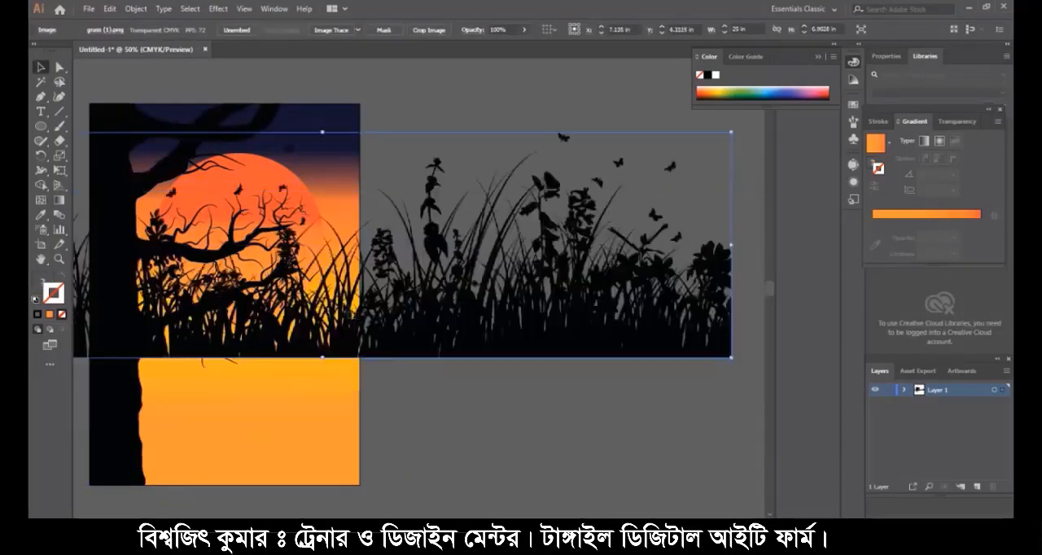
left_click_drag(348, 305, 288, 314)
left_click_drag(672, 367, 429, 299)
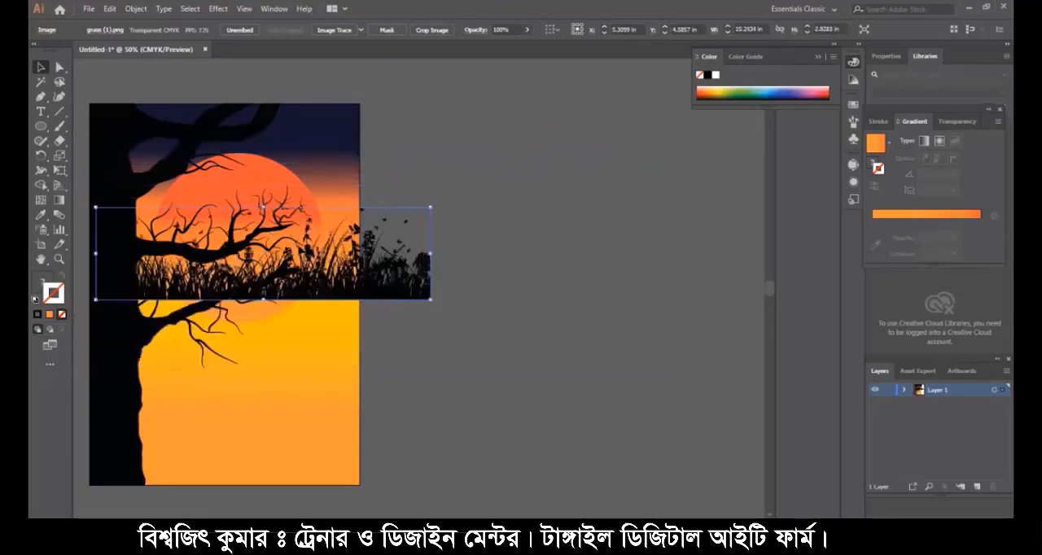
left_click_drag(293, 258, 280, 444)
left_click_drag(375, 442, 357, 436)
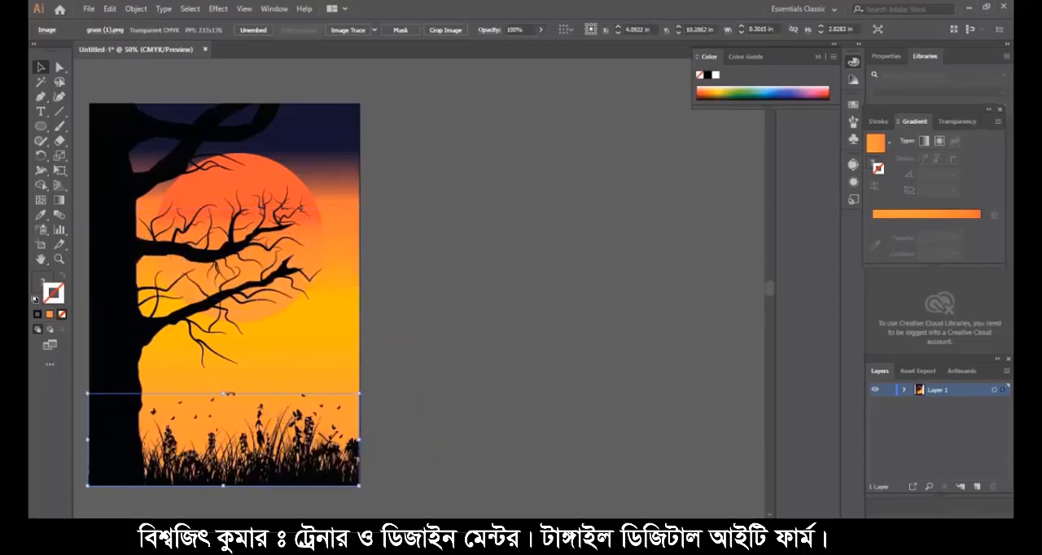
left_click_drag(222, 395, 221, 434)
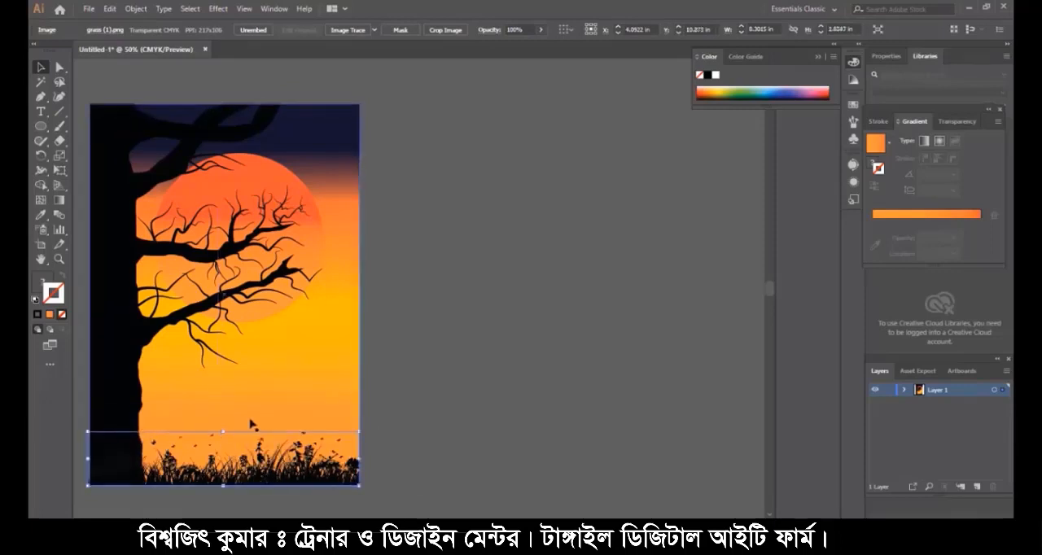
- Place the image man.png from the Desktop folder into the document
left_click(88, 8)
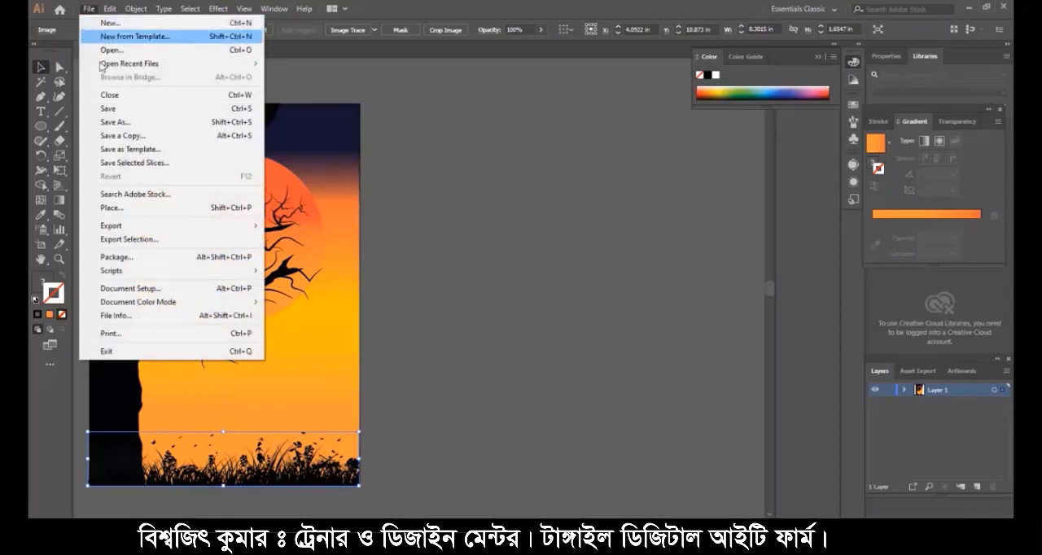
left_click(151, 209)
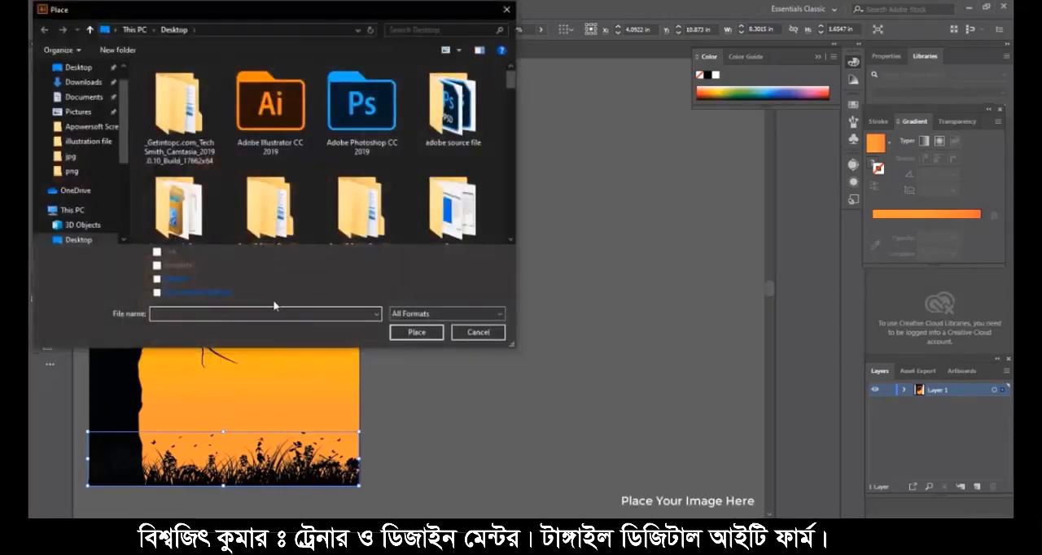
type("man")
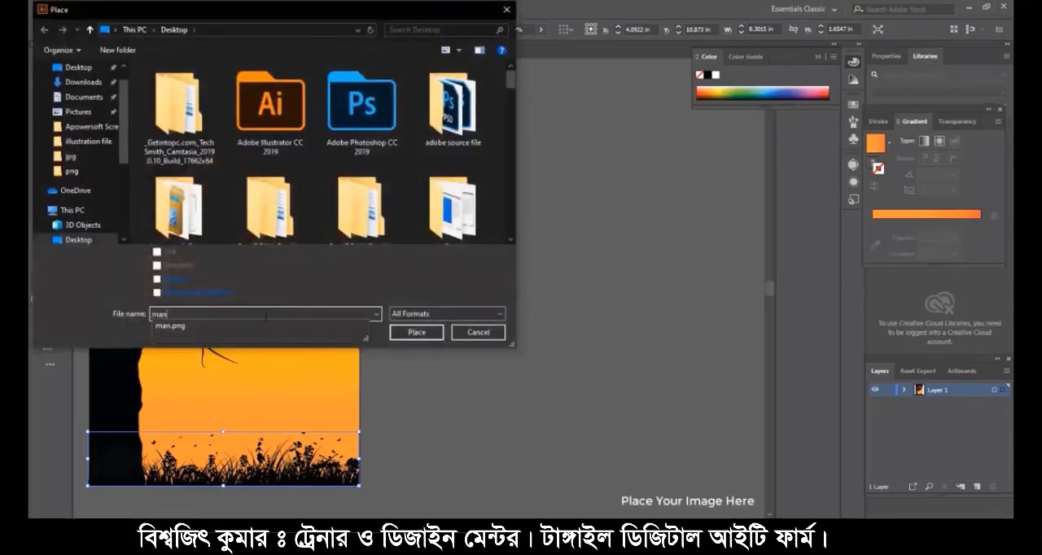
left_click(265, 324)
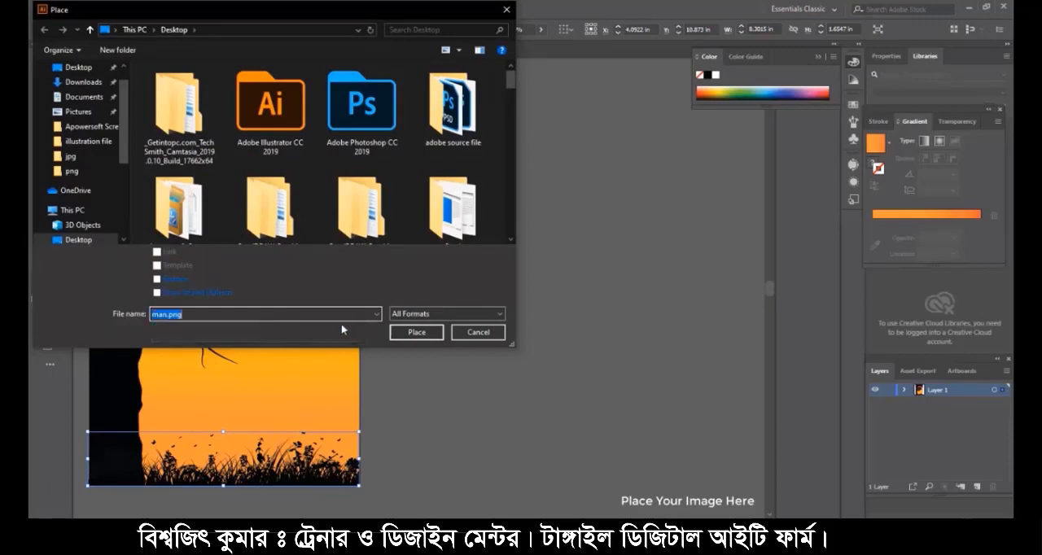
left_click(414, 332)
left_click(204, 320)
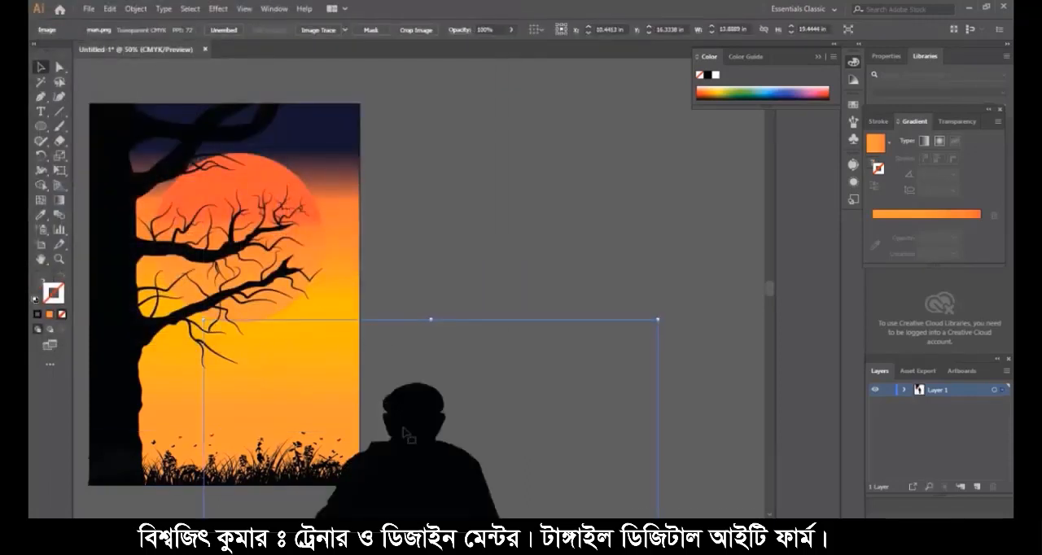
- Scale the man silhouette to about 3.47 in wide and 4.86 in high and stand him in the grass beside the tree
left_click_drag(404, 434, 336, 242)
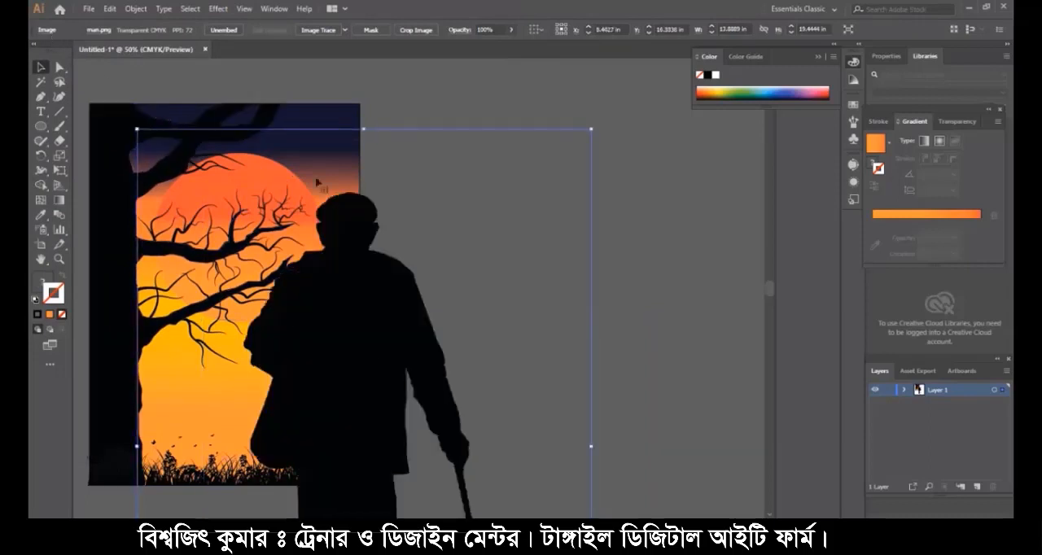
left_click_drag(593, 128, 406, 332)
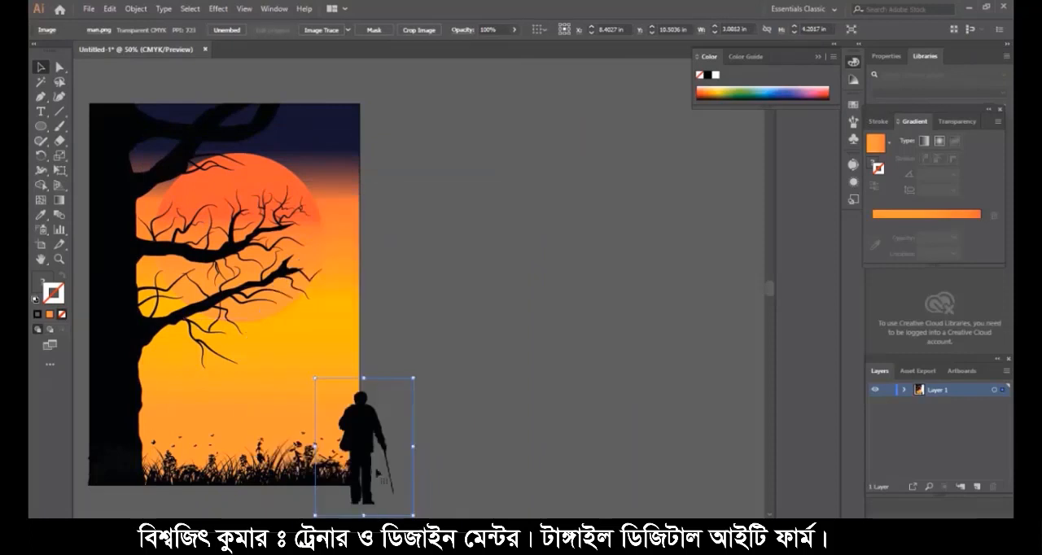
left_click_drag(364, 455, 226, 406)
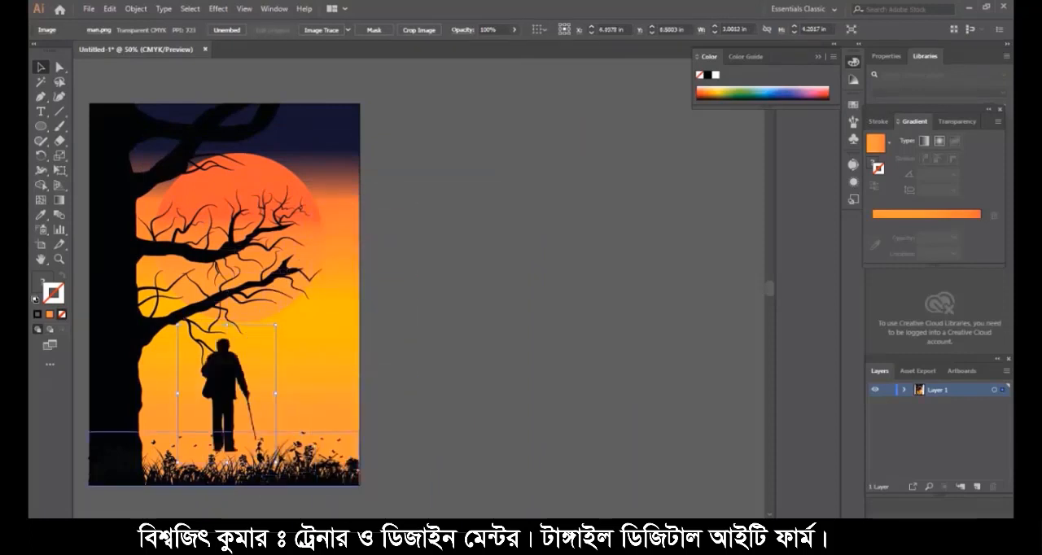
left_click_drag(275, 462, 283, 472)
mouse_move(231, 414)
left_mouse_down()
mouse_move(241, 432)
mouse_move(234, 424)
left_mouse_up()
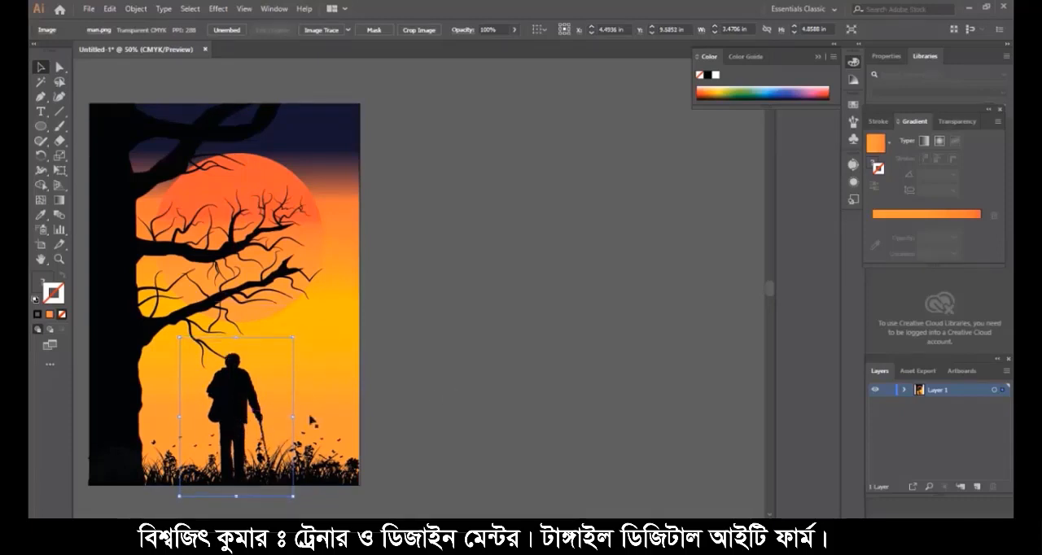
left_click(438, 424)
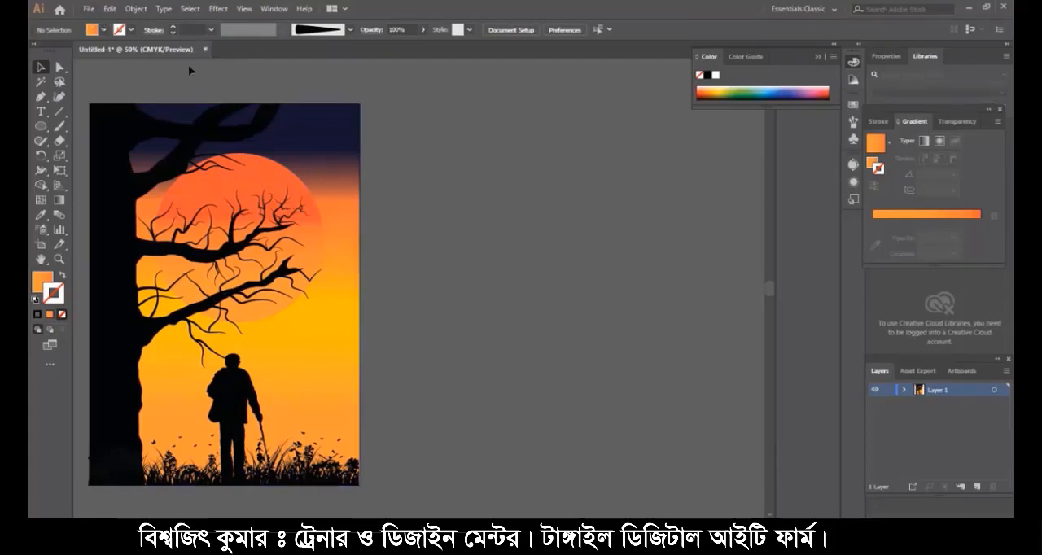
- Choose the Paintbrush tool with the 5 pt. Round brush
left_click(60, 126)
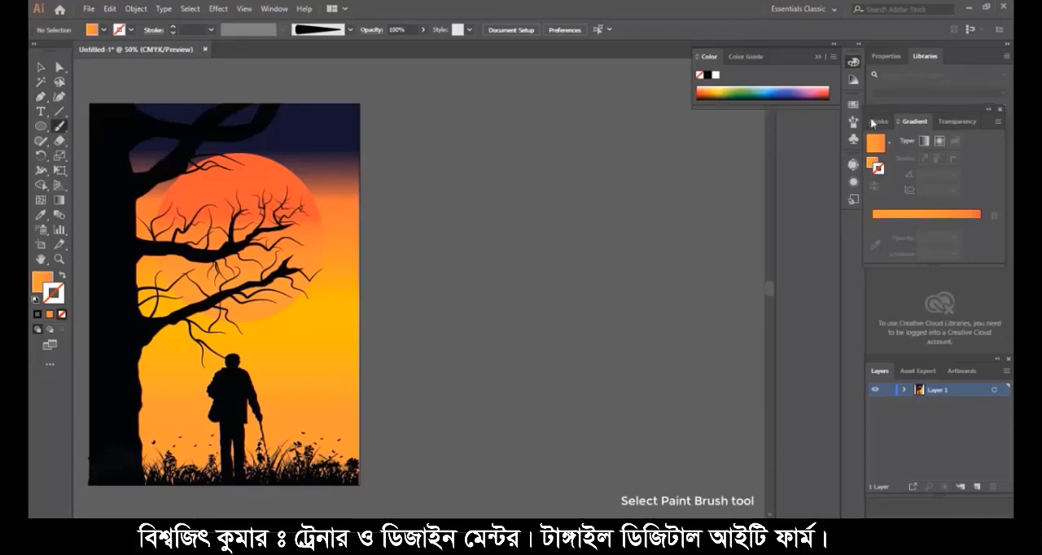
left_click(854, 122)
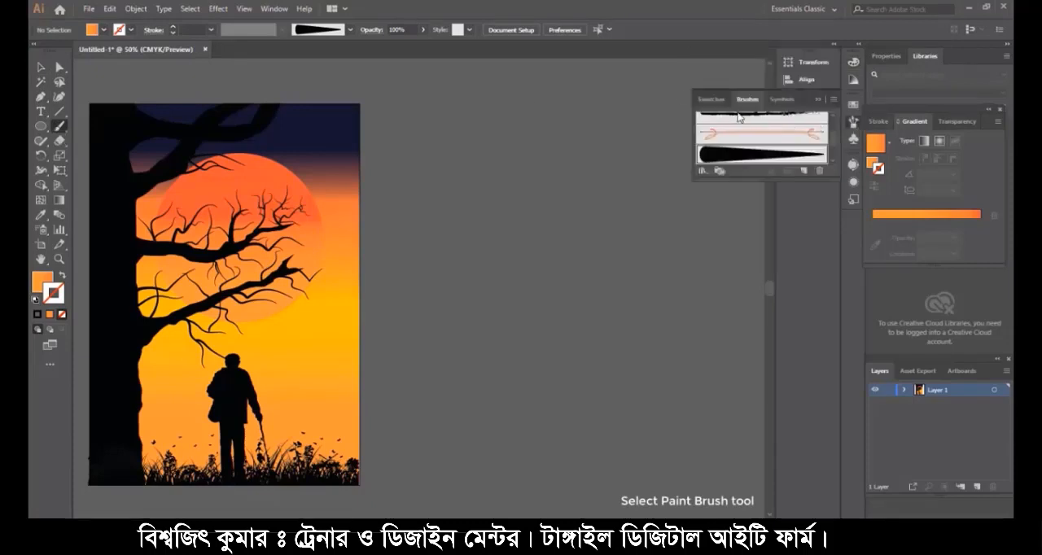
scroll(739, 117, "up", 5)
left_click(707, 122)
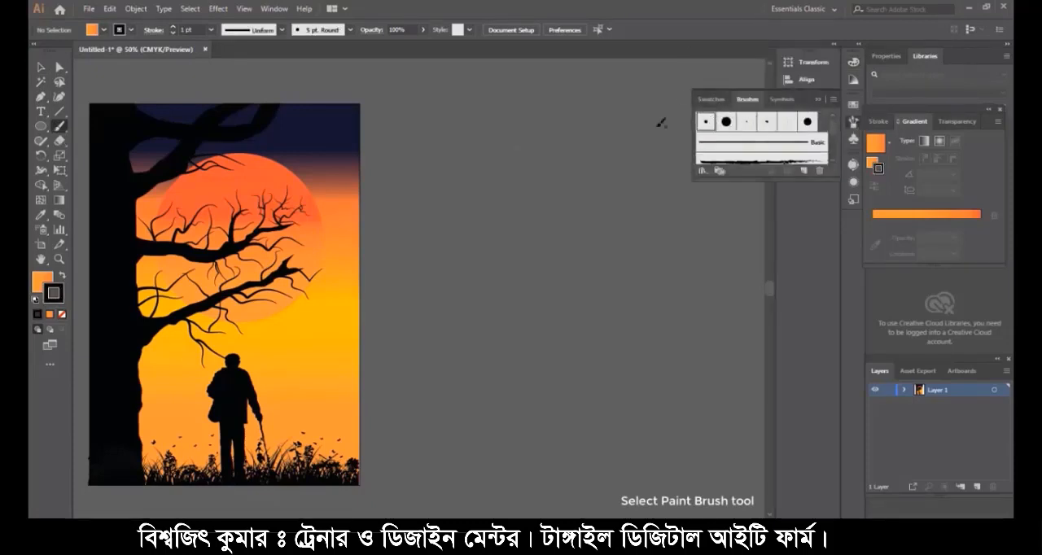
- Set the stroke to off-white F9F9F9 with no fill and dot small stars across the navy sky
left_click(36, 281)
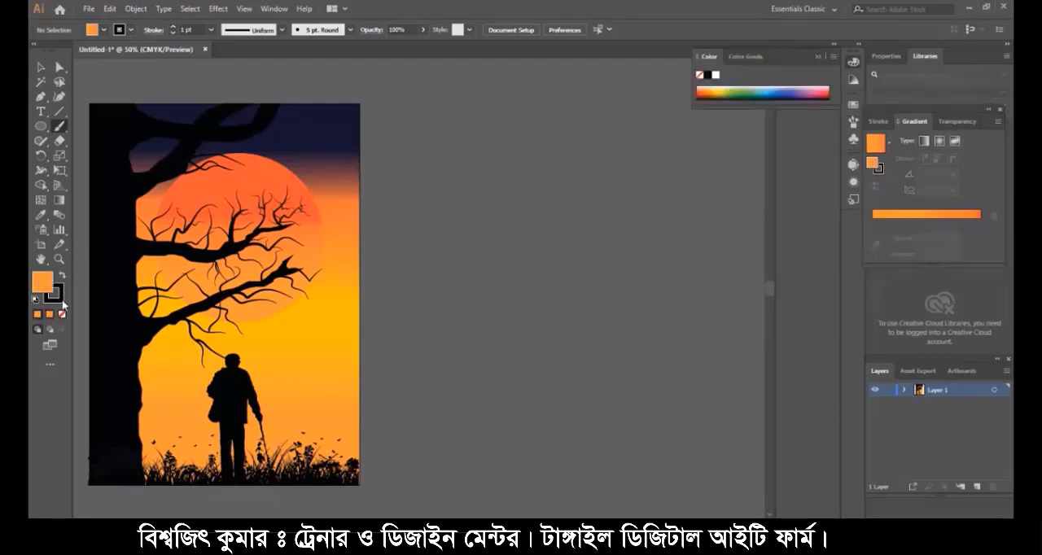
left_click(62, 313)
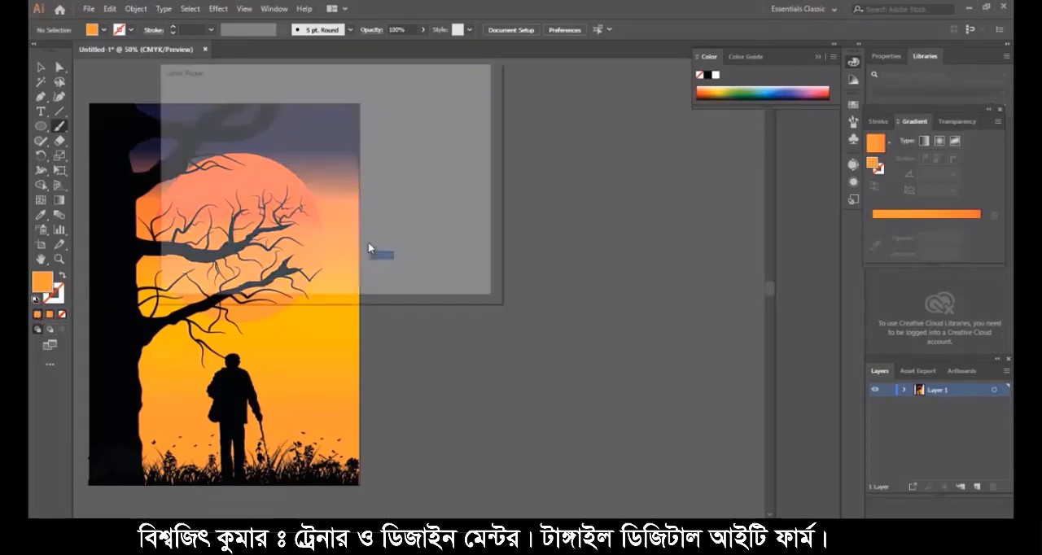
left_click(166, 110)
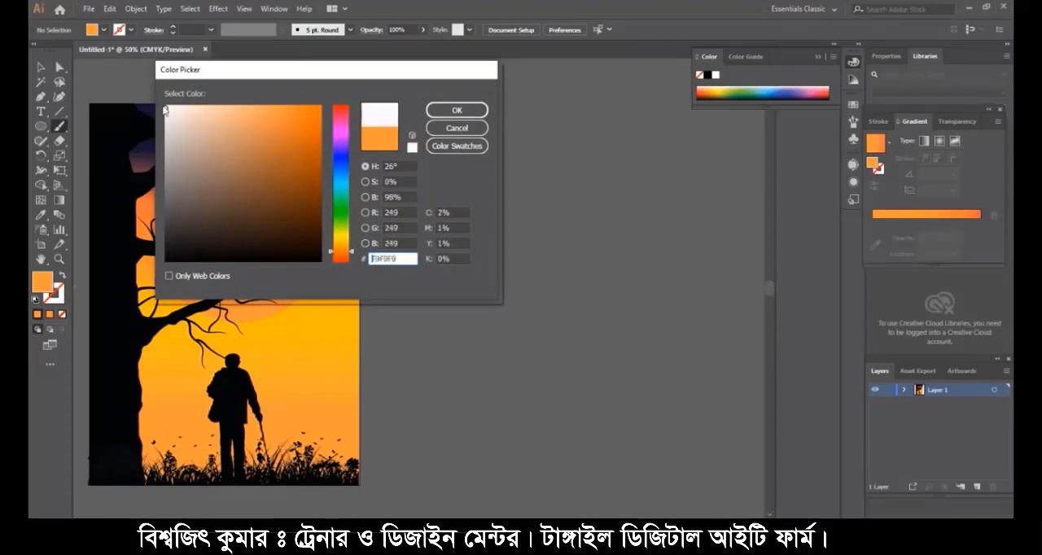
left_click(457, 109)
key("shift+x")
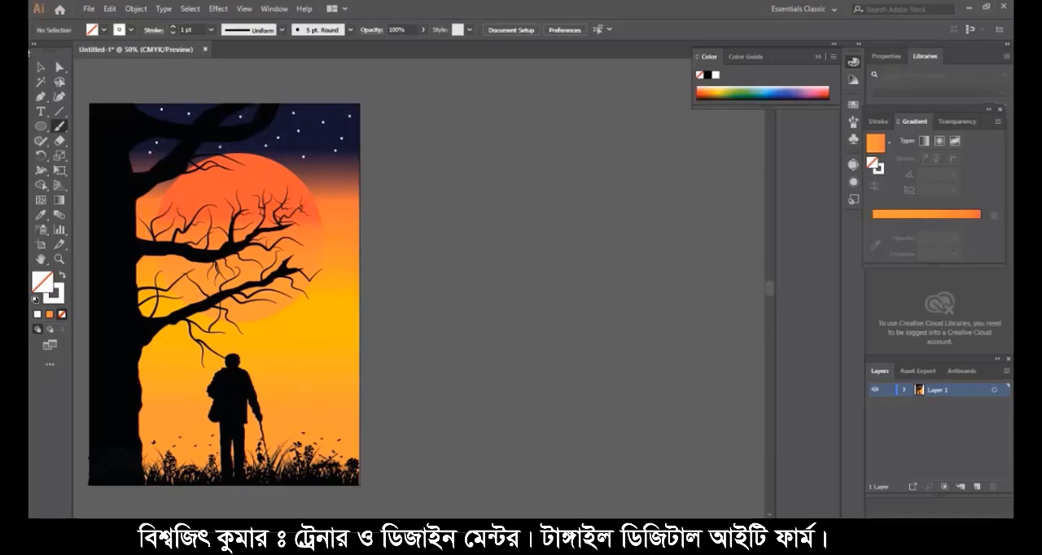
- Add the point text JOURNEY on the yellow sky just below the sun
left_click(40, 111)
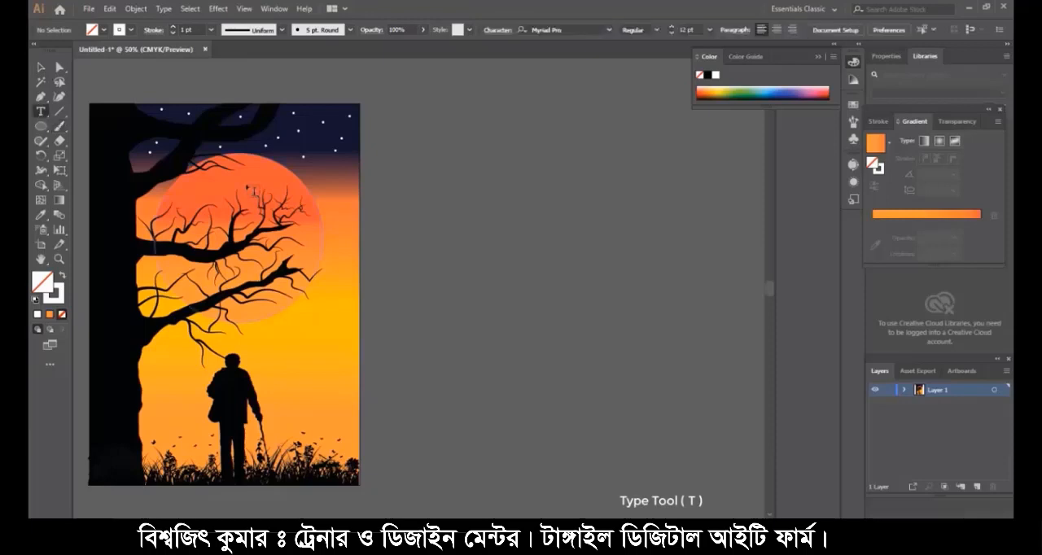
left_click_drag(264, 333, 301, 358)
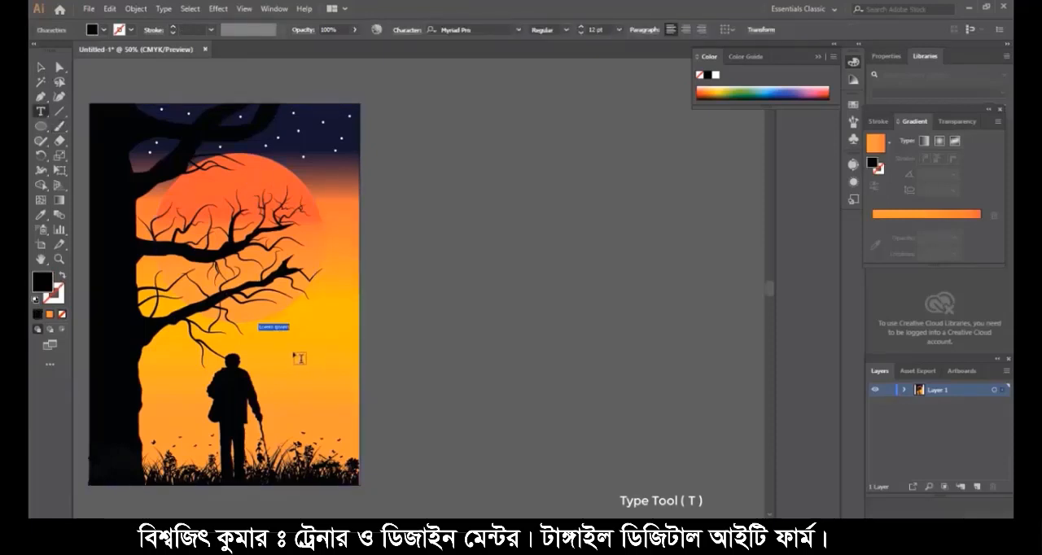
key("BackSpace")
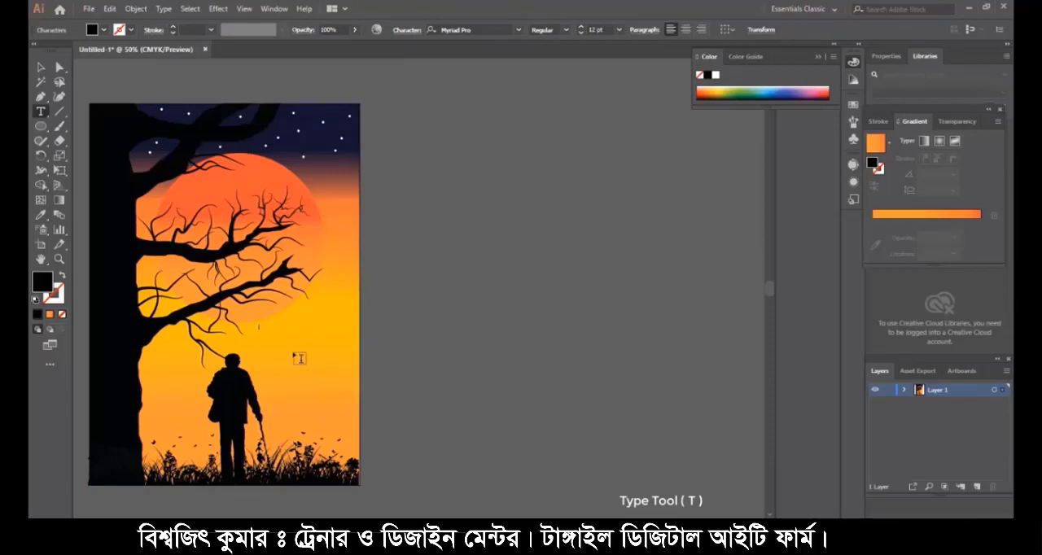
type("JOURNEY")
- Enlarge the JOURNEY text to about 100.69 pt and place it across the upper part of the poster
left_click(41, 66)
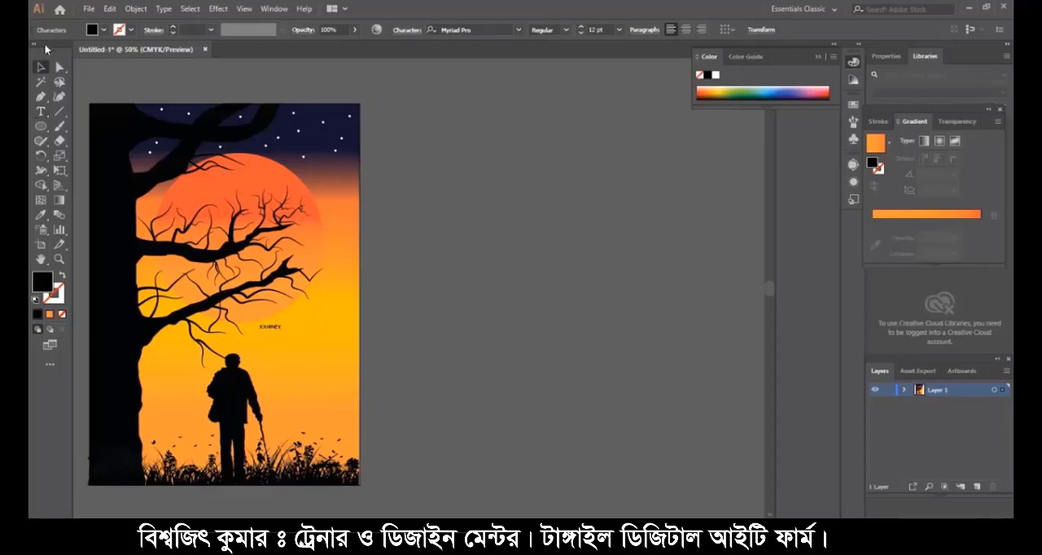
left_click(284, 328)
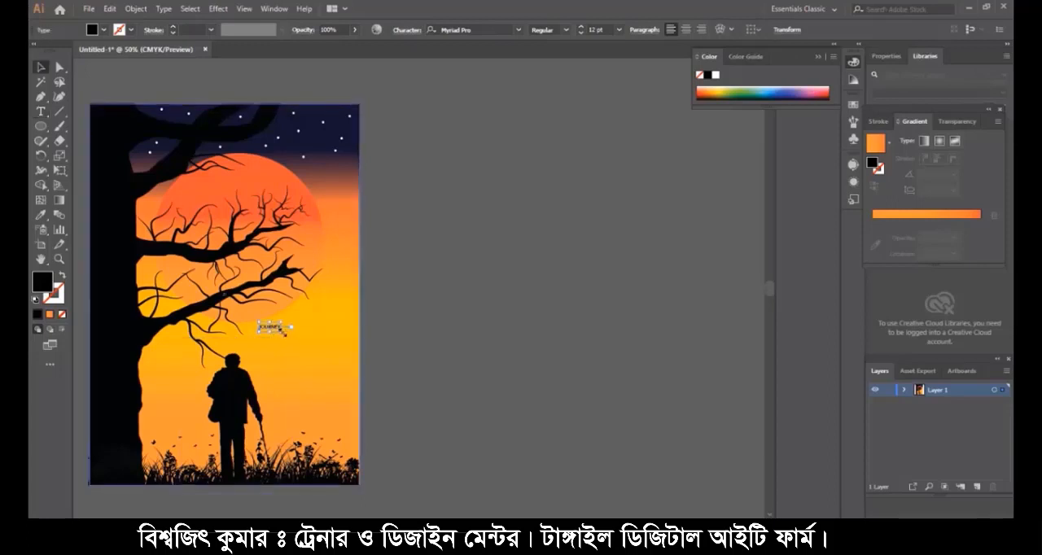
left_click_drag(284, 331, 241, 160)
- Fill the JOURNEY title with white FFFFFF
double_click(41, 284)
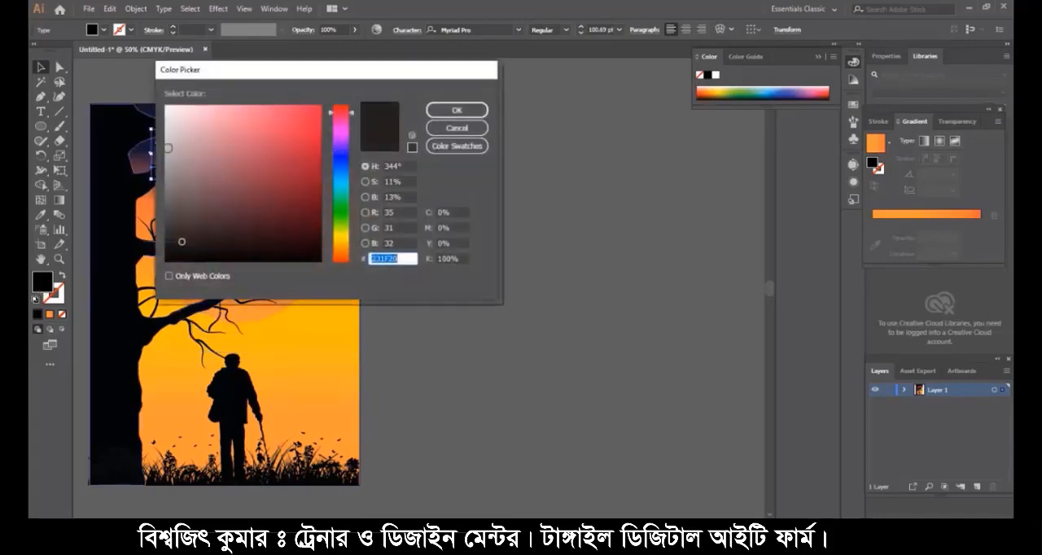
left_click(167, 106)
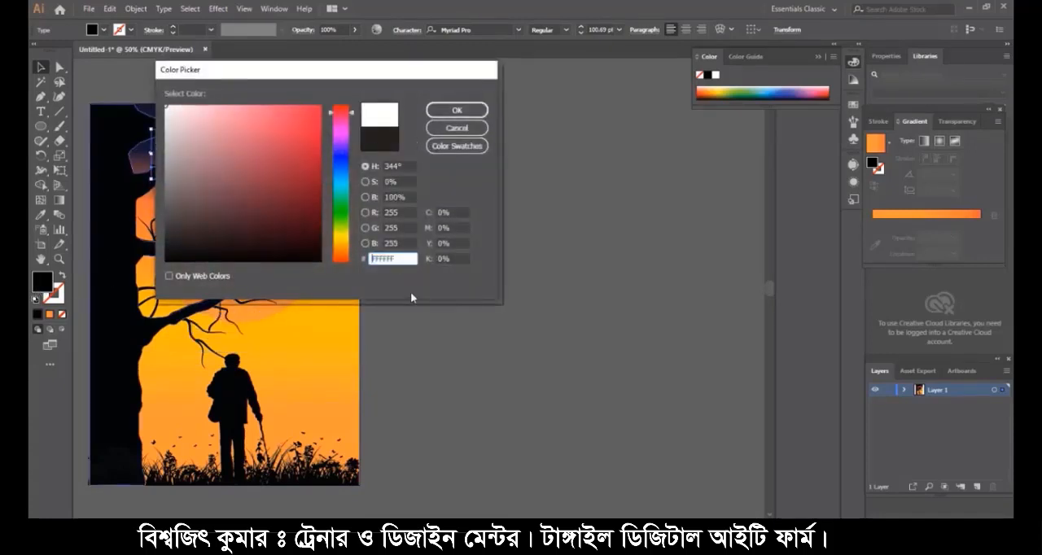
left_click(398, 259)
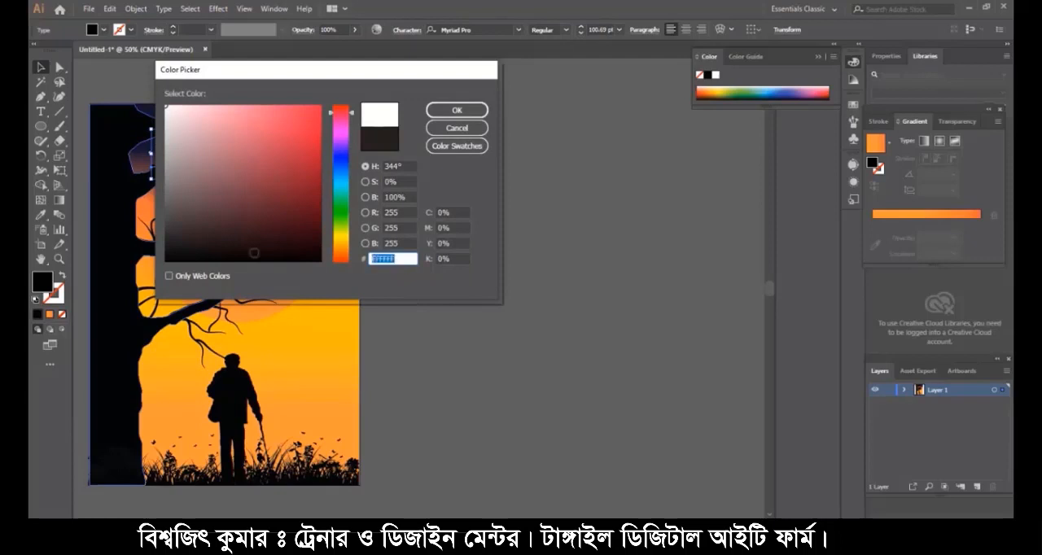
left_click(456, 110)
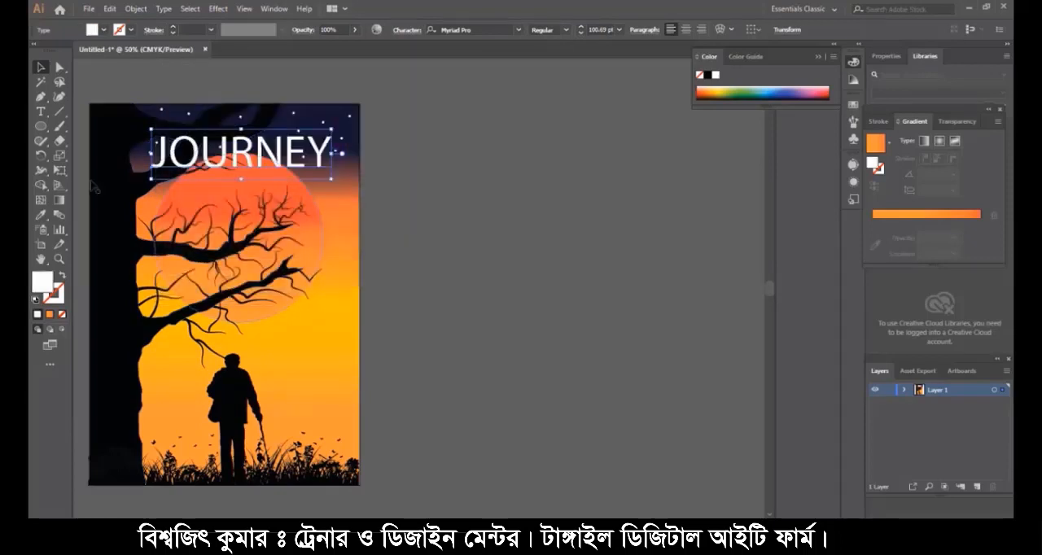
- Set the JOURNEY title in Minion Variable Concept and shift it up and left into the navy sky
left_click(40, 110)
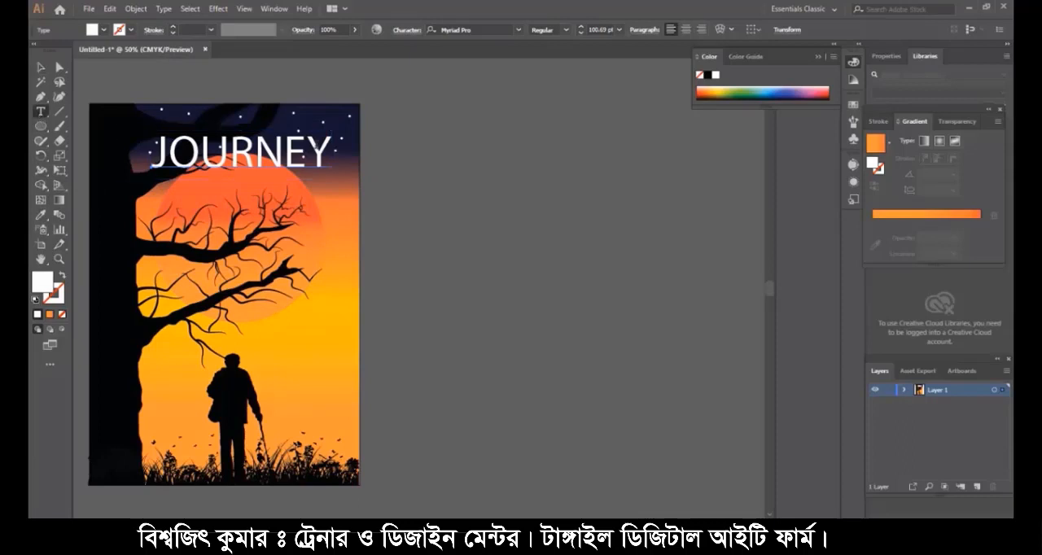
key("shift+Left")
key("shift+Left")
key("shift+Left")
key("shift+Left")
key("shift+Left")
key("shift+Left")
key("shift+Left")
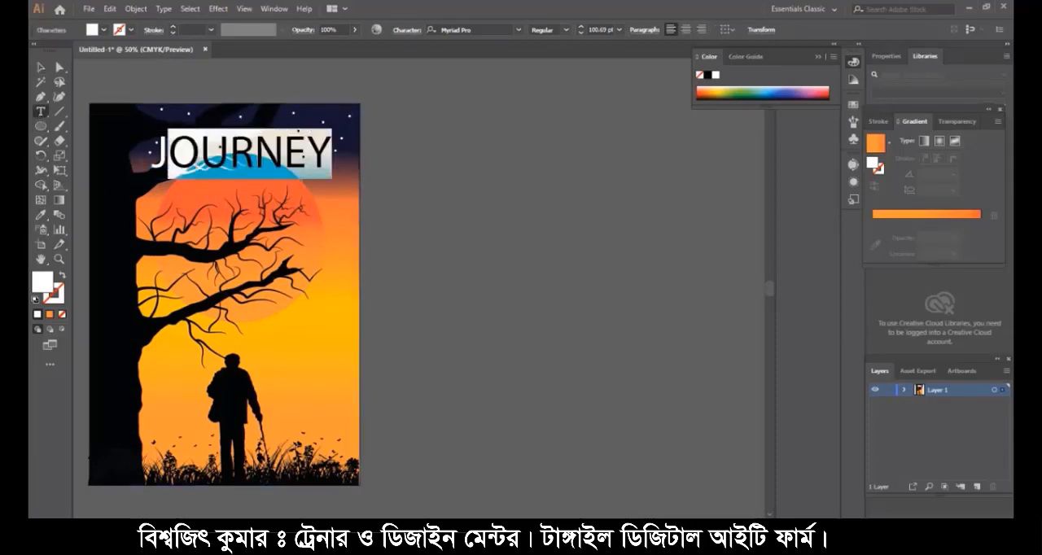
left_click(490, 29)
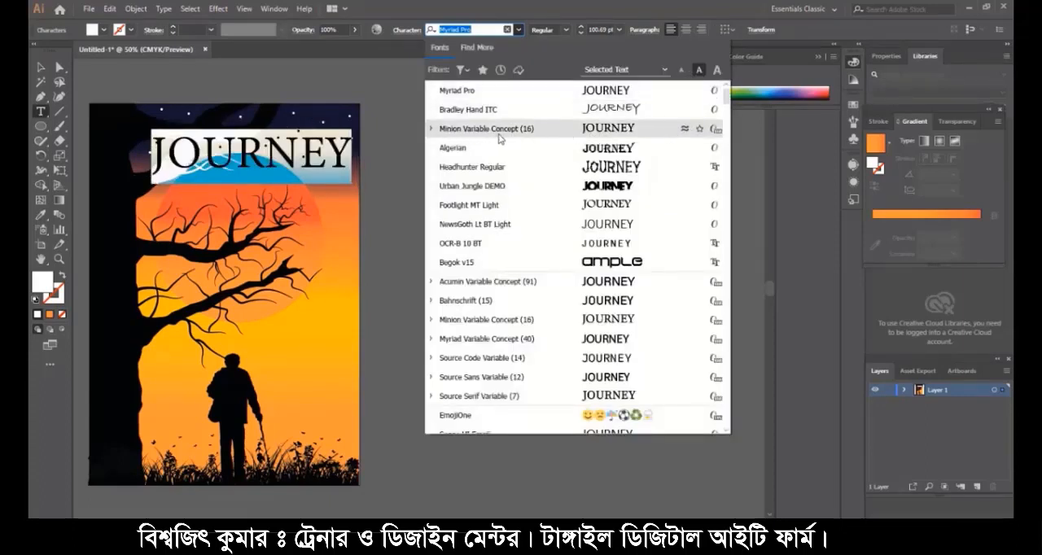
left_click(593, 132)
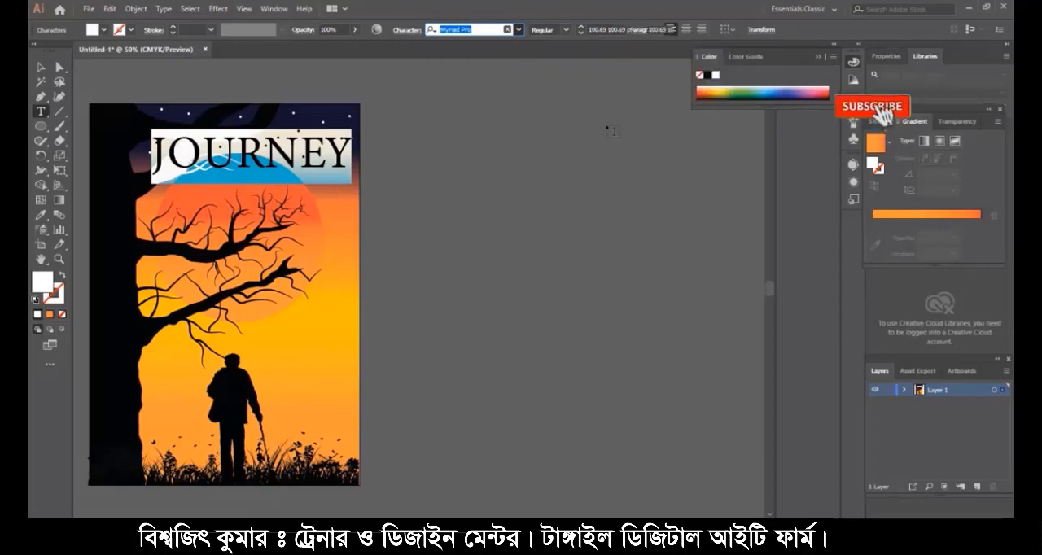
left_click(40, 68)
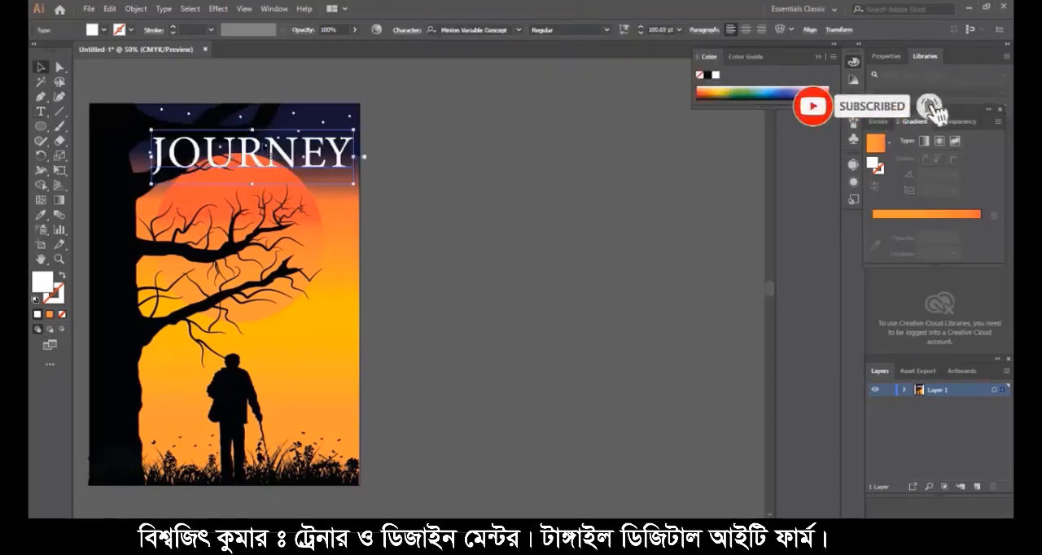
left_click_drag(266, 155, 247, 134)
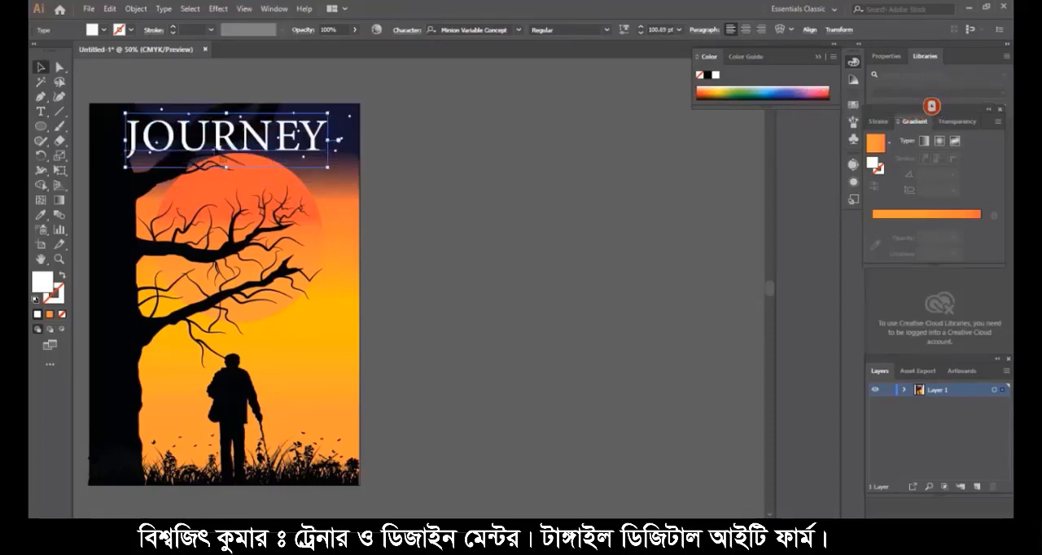
- Add the author's full name in capitals as a separate point text above the old man
left_click(40, 111)
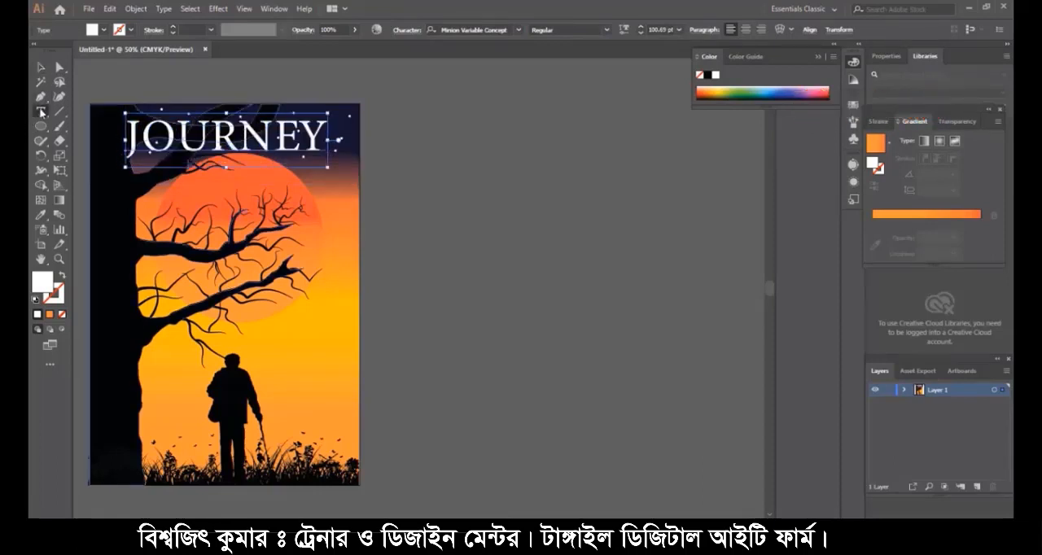
left_click(288, 342)
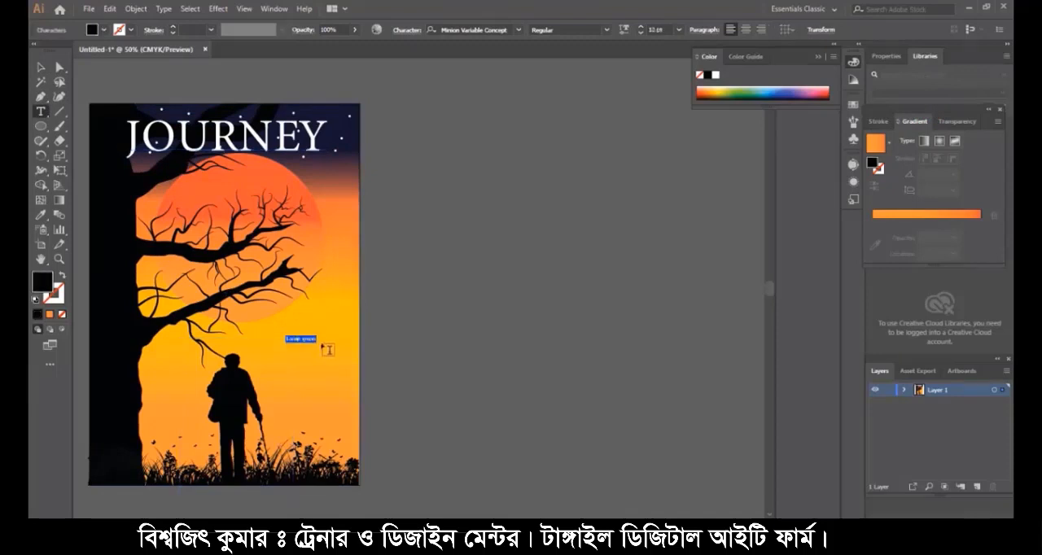
key("BackSpace")
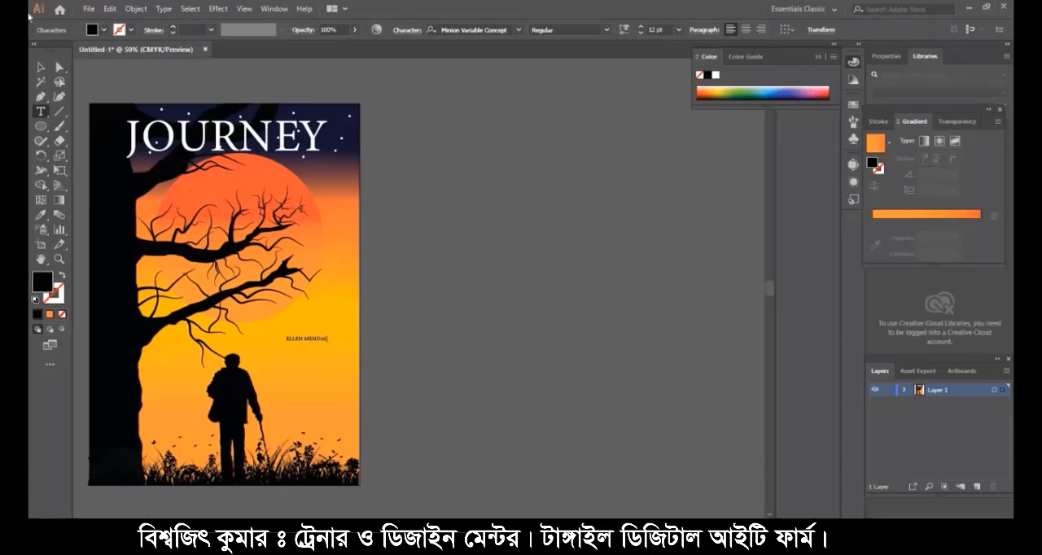
left_click(42, 67)
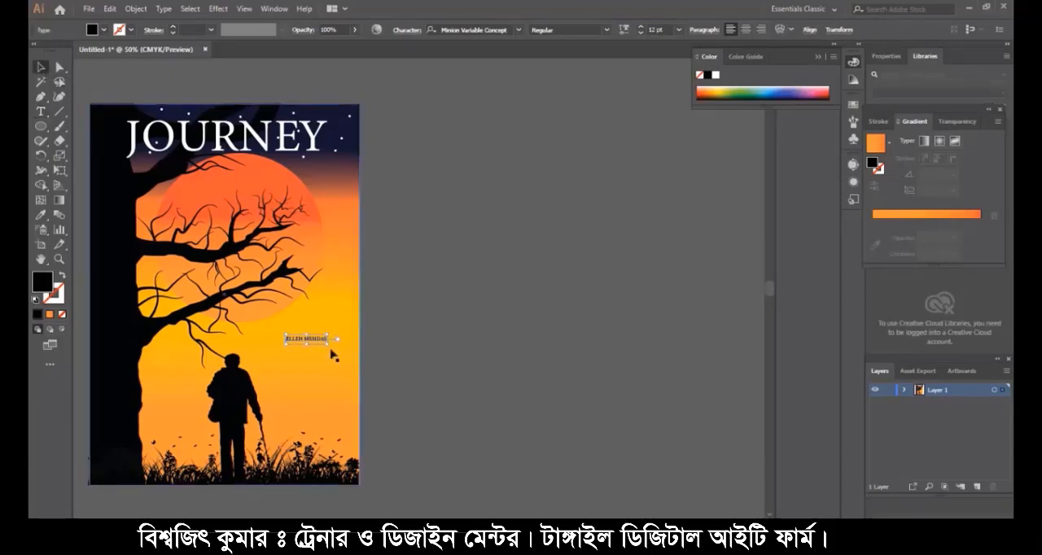
- Enlarge the author's name to about 22.88 pt and change its font to Bradley Hand ITC
mouse_move(326, 343)
left_mouse_down()
mouse_move(358, 355)
mouse_move(344, 361)
mouse_move(347, 345)
left_mouse_up()
left_click(41, 111)
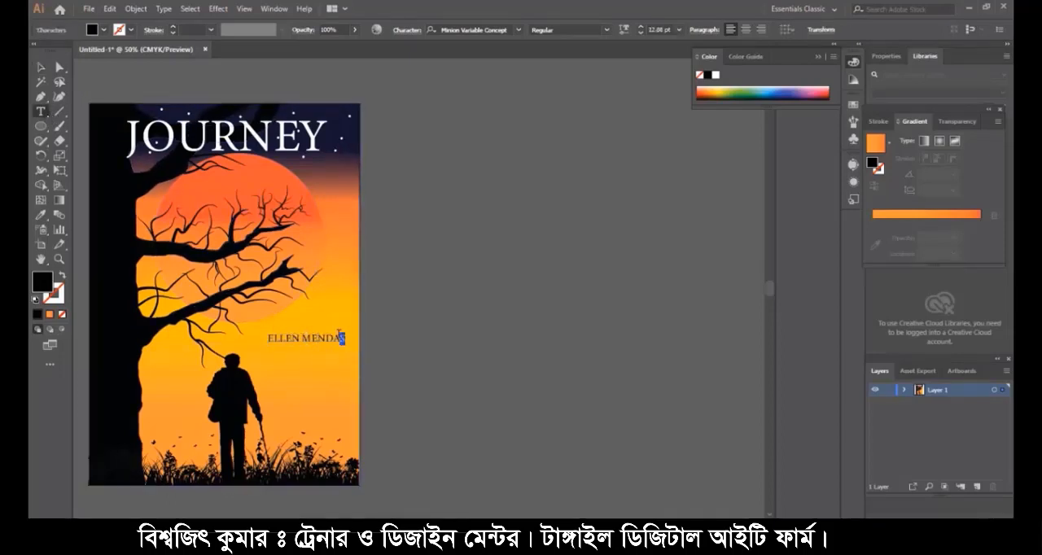
left_click_drag(345, 338, 259, 339)
left_click(518, 30)
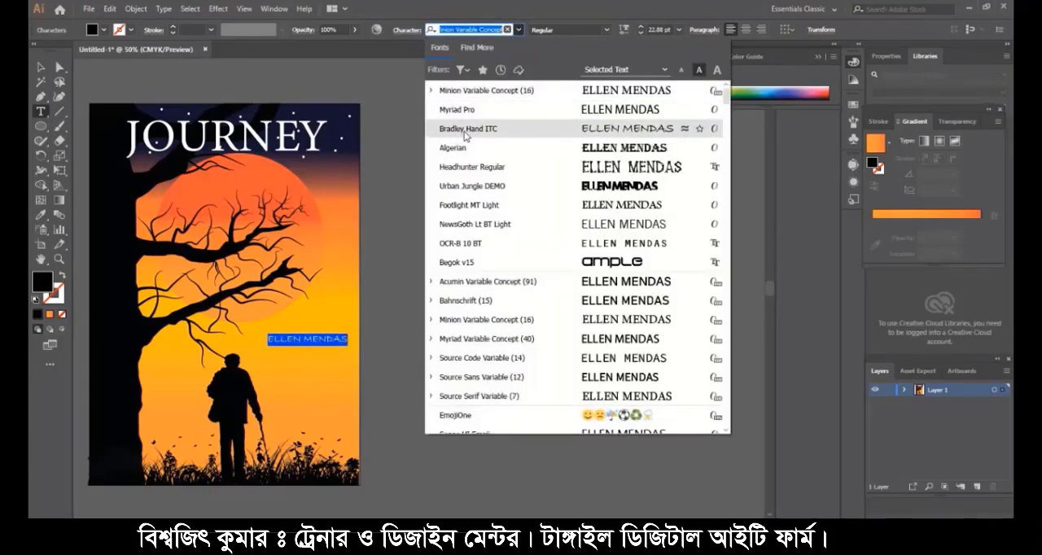
left_click(604, 126)
left_click(44, 71)
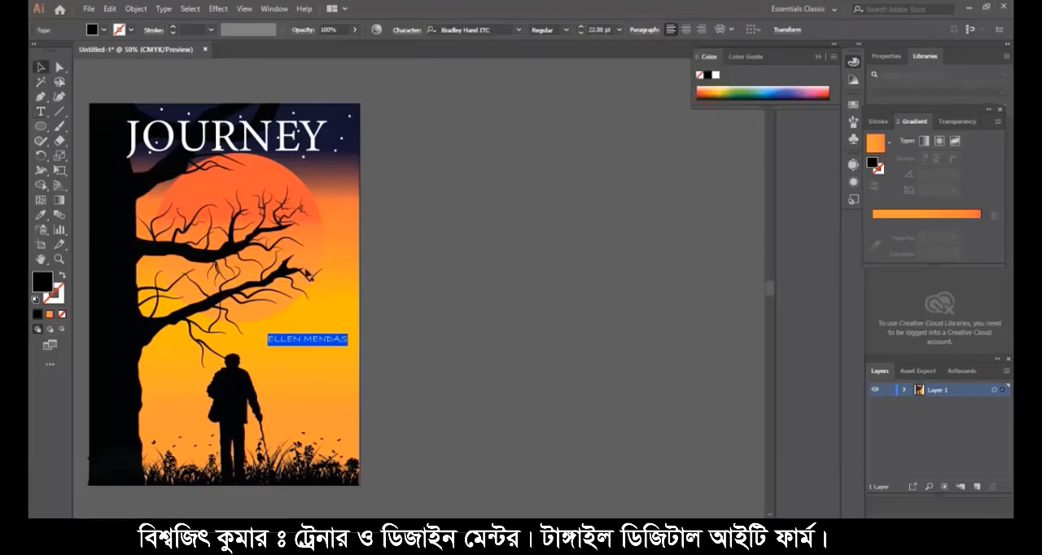
- Move the author's name directly beneath the right half of the JOURNEY title and fill it with off-white F7F2F3
left_click_drag(316, 341, 282, 163)
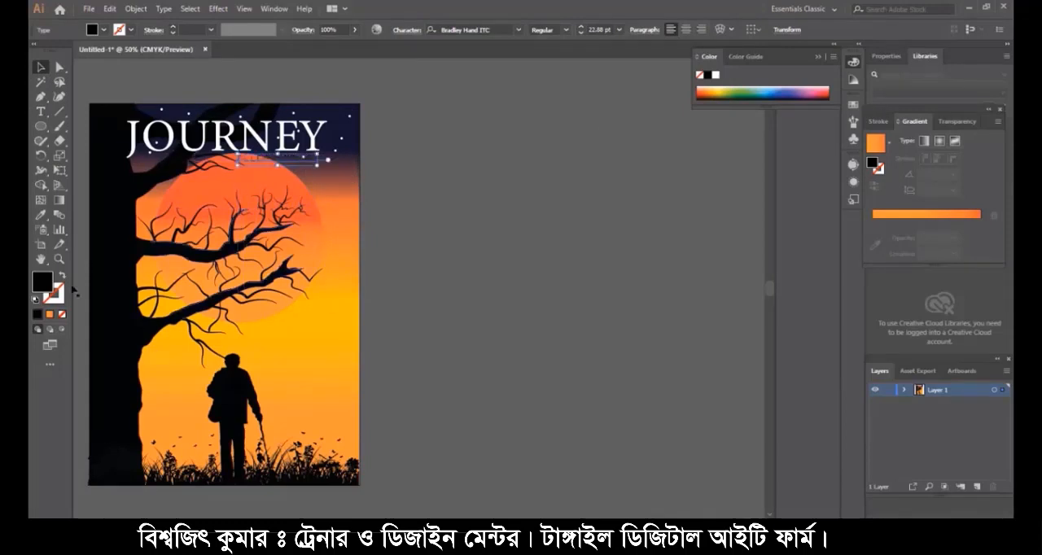
double_click(42, 277)
type("ffffff")
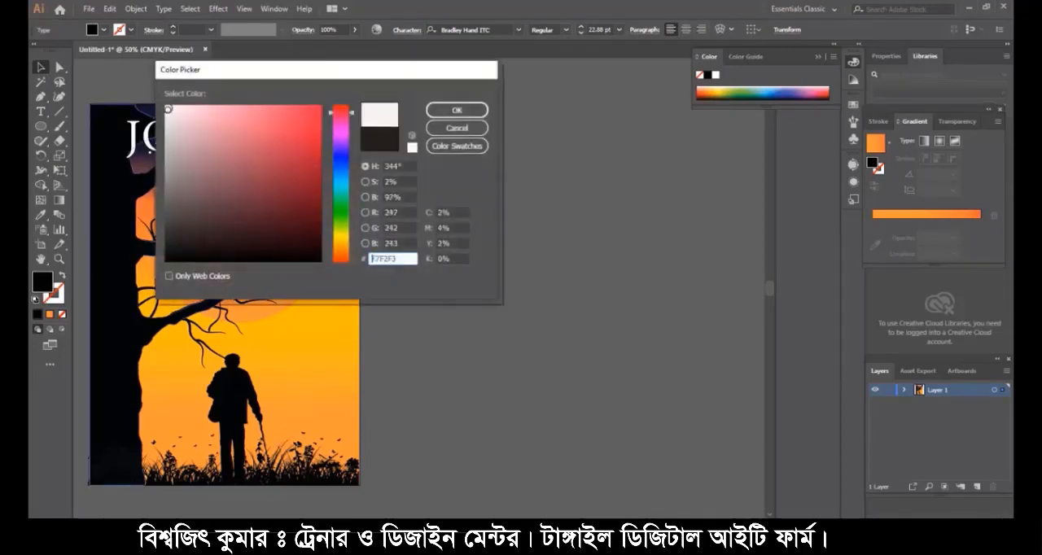
left_click(456, 110)
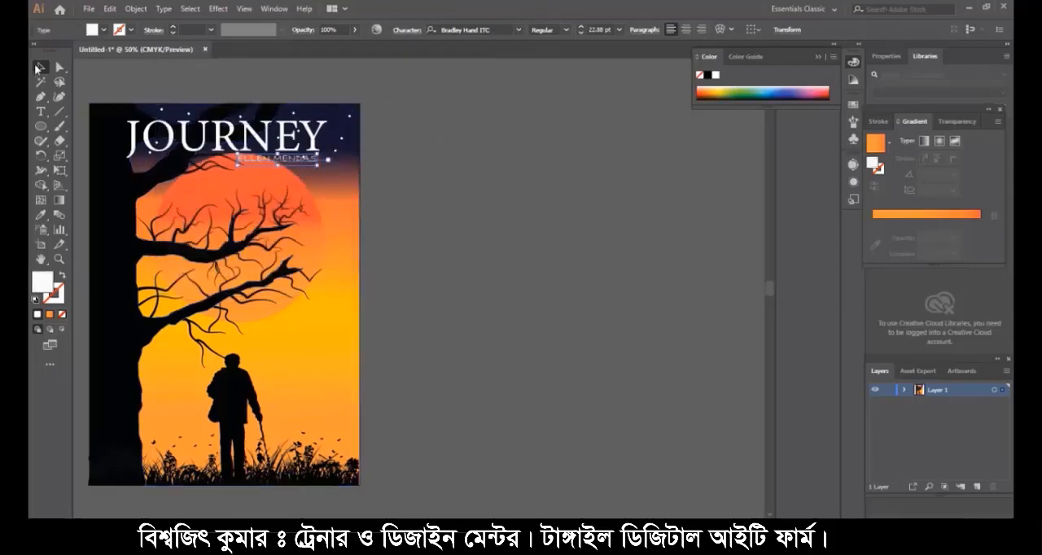
- Nudge the author's name about 0.09 in horizontally to the right and deselect it
left_click(480, 323)
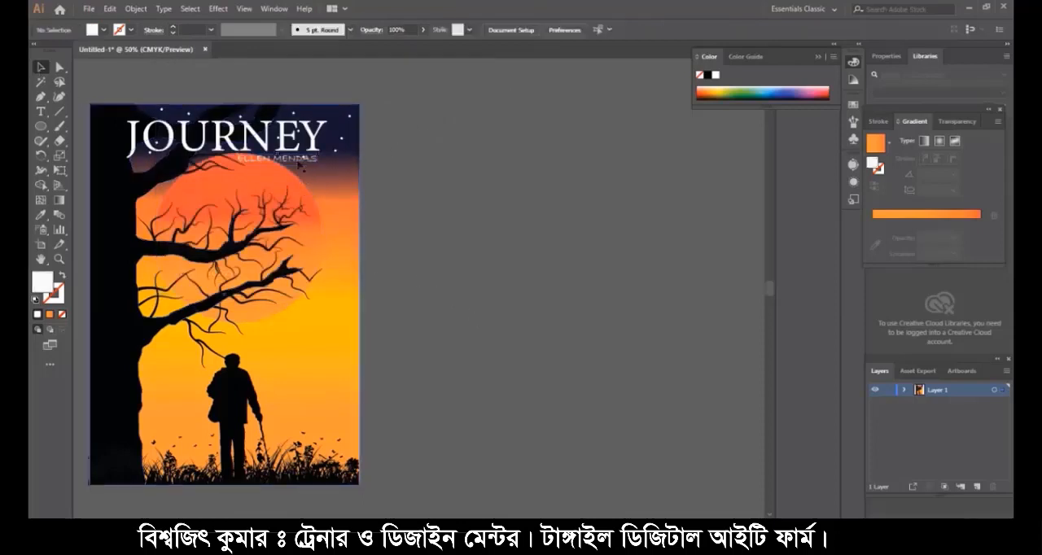
left_click_drag(296, 162, 300, 162)
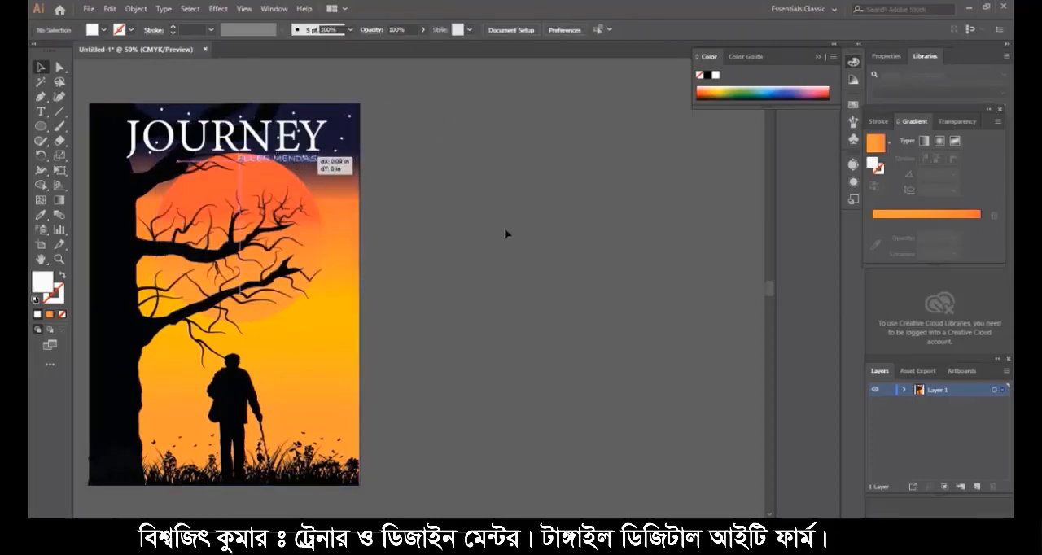
left_click(487, 274)
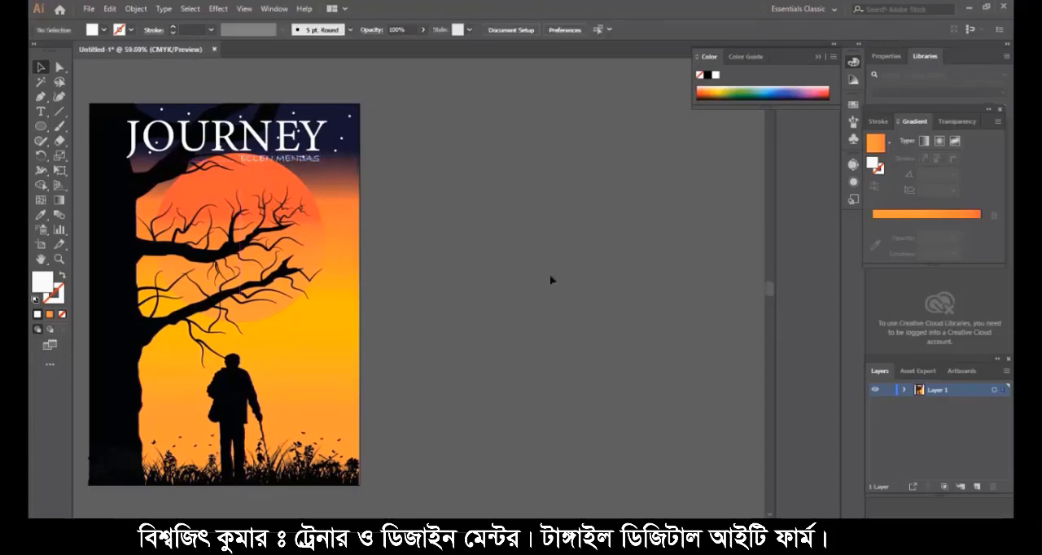
- Start saving the finished poster under a new name on the Desktop, replacing the default file name with JOURNEY
key("ctrl+0")
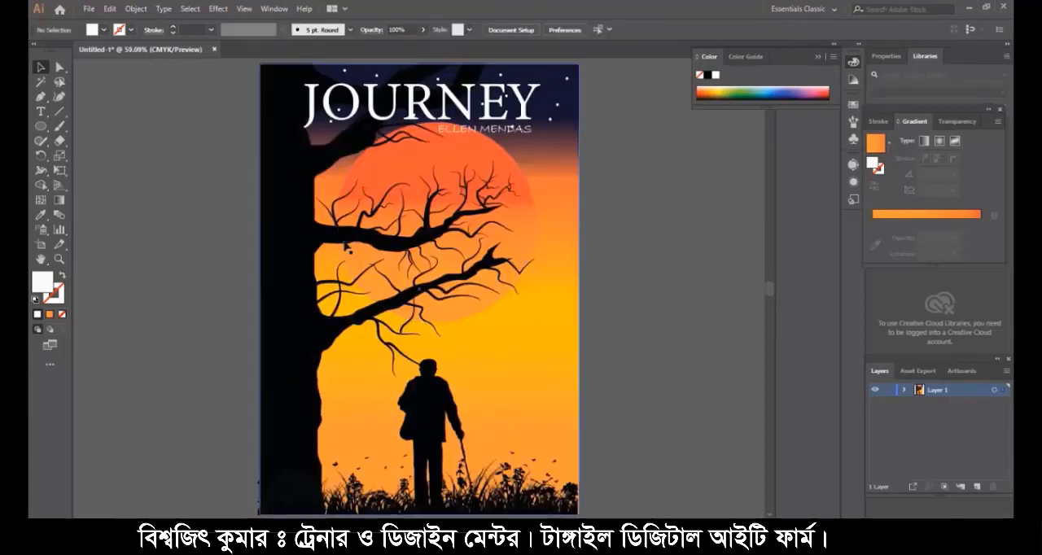
left_click(87, 10)
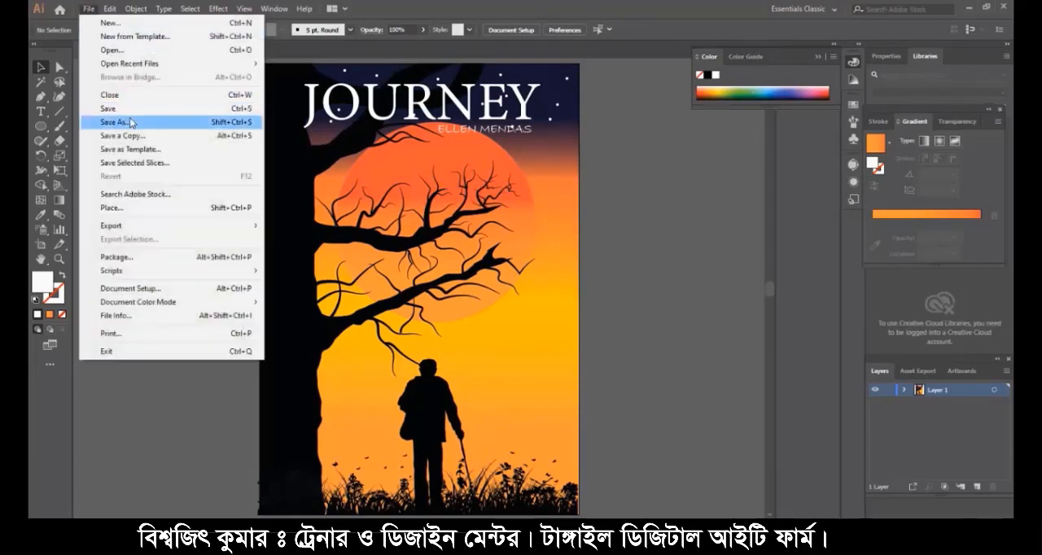
left_click(127, 121)
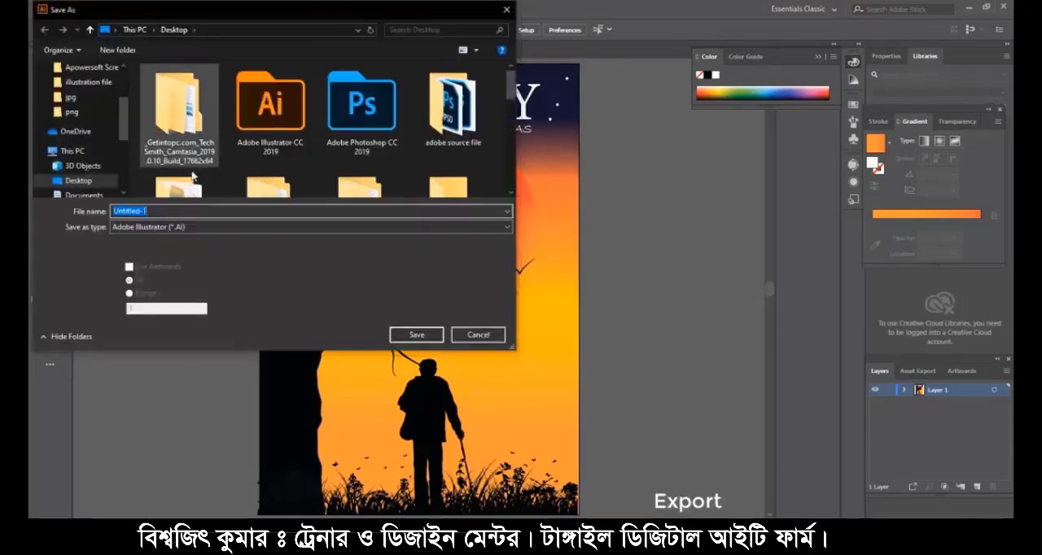
left_click(164, 212)
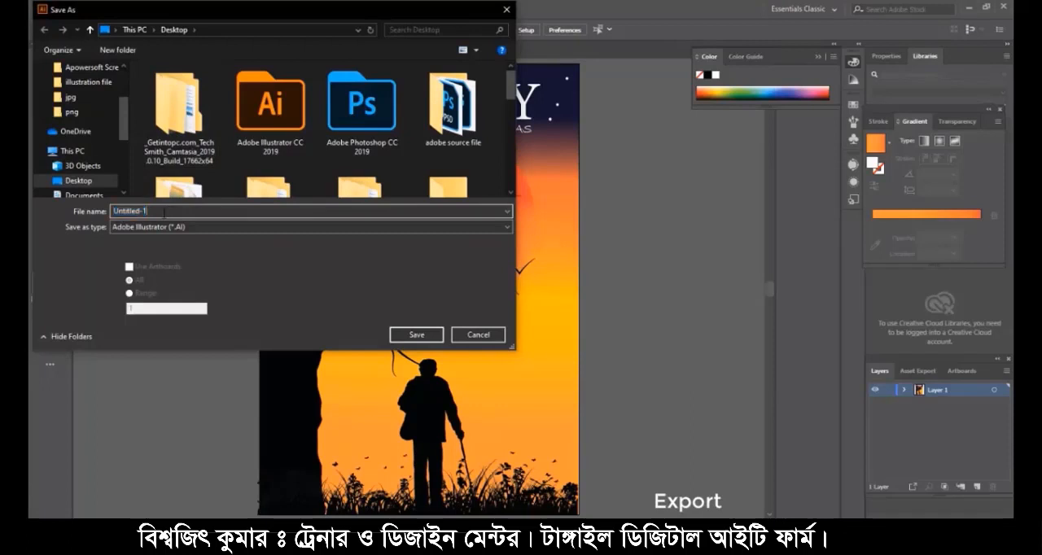
key("BackSpace")
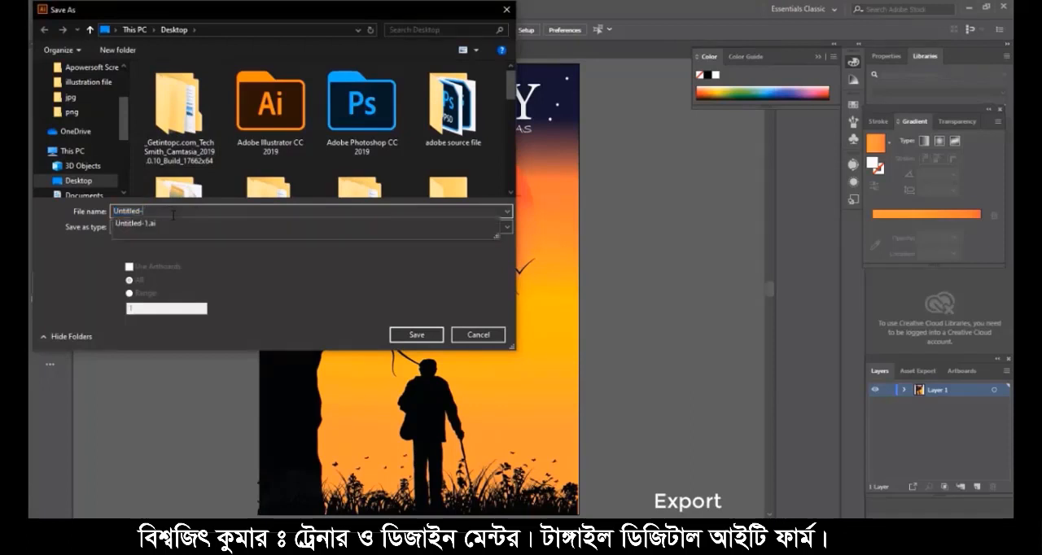
type("JOURNE")
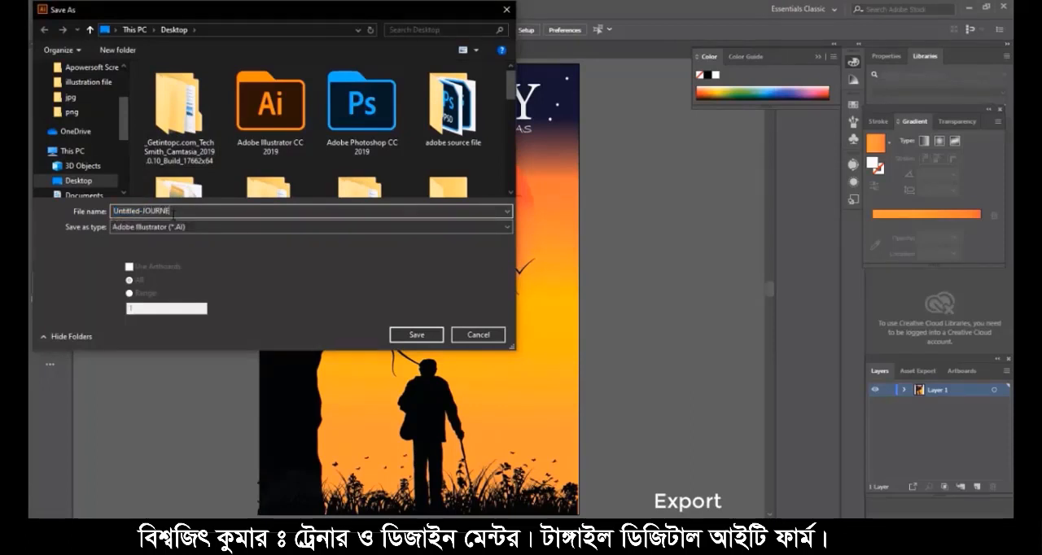
type("Y")
key("BackSpace")
key("BackSpace")
key("BackSpace")
key("BackSpace")
key("BackSpace")
key("BackSpace")
key("BackSpace")
key("BackSpace")
key("BackSpace")
key("BackSpace")
key("BackSpace")
key("BackSpace")
key("BackSpace")
key("BackSpace")
key("BackSpace")
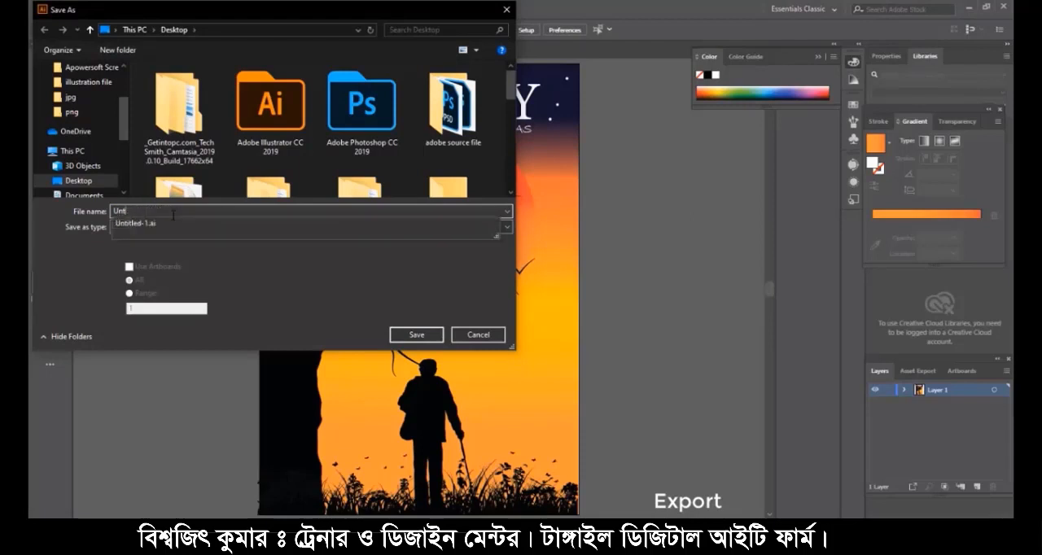
type("JO")
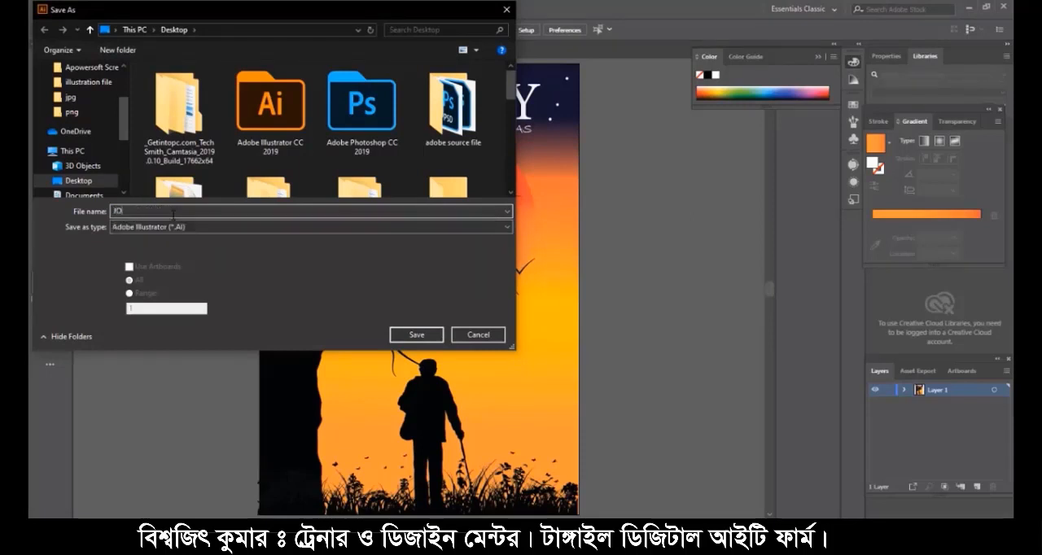
type("URNEY")
- Save the poster in Adobe Illustrator (*.AI) format with the version set to Illustrator CC
left_click(283, 227)
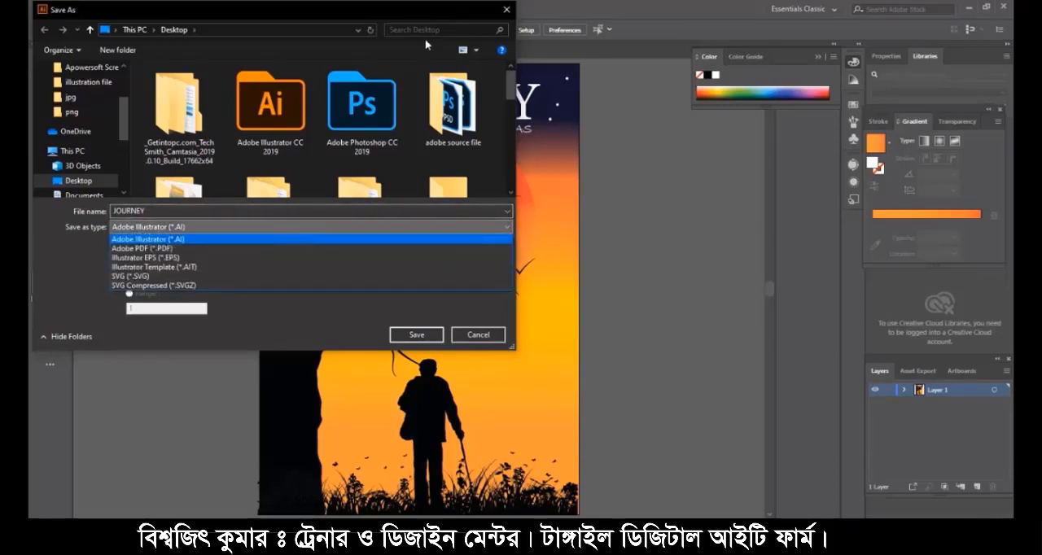
left_click(338, 239)
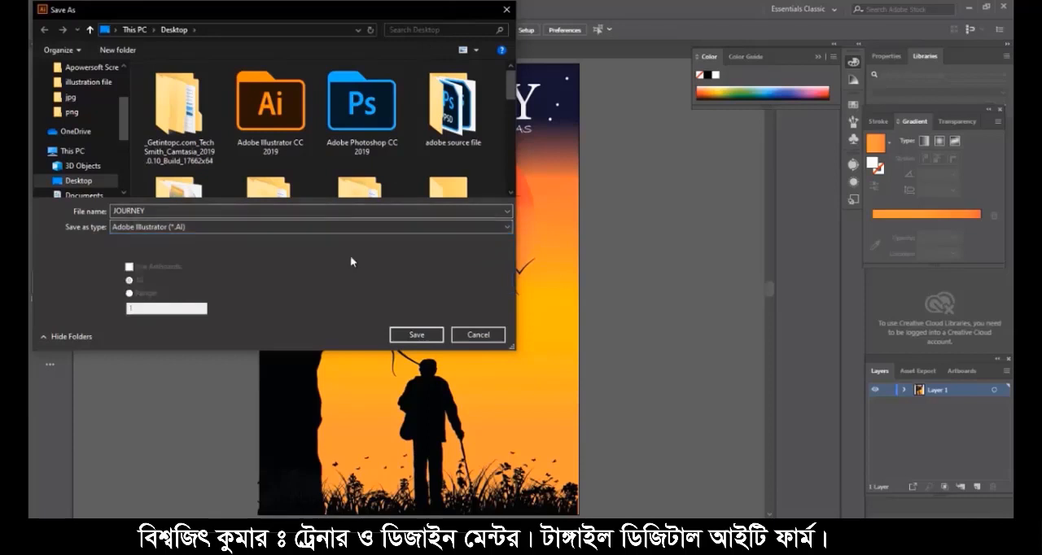
left_click(415, 336)
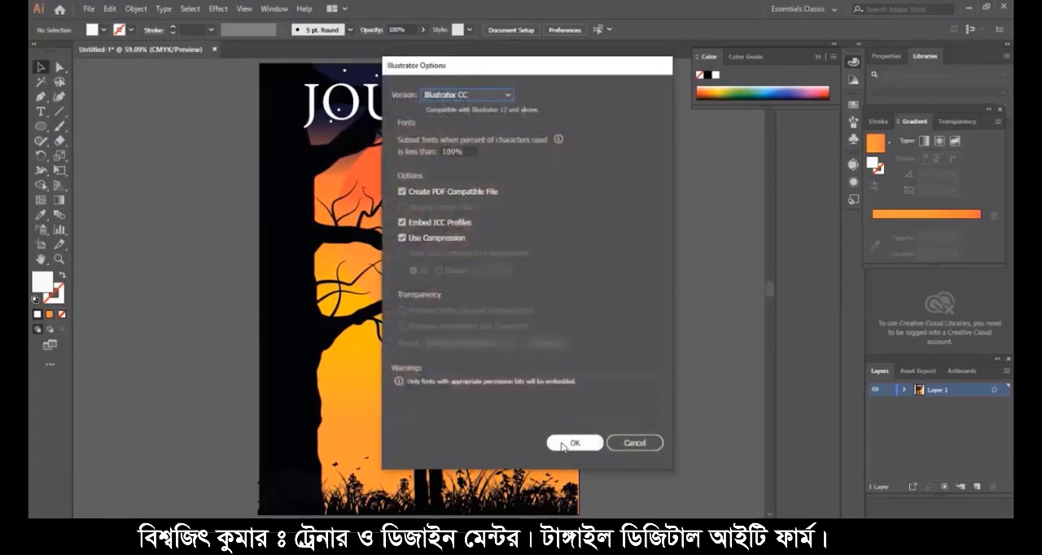
left_click(563, 447)
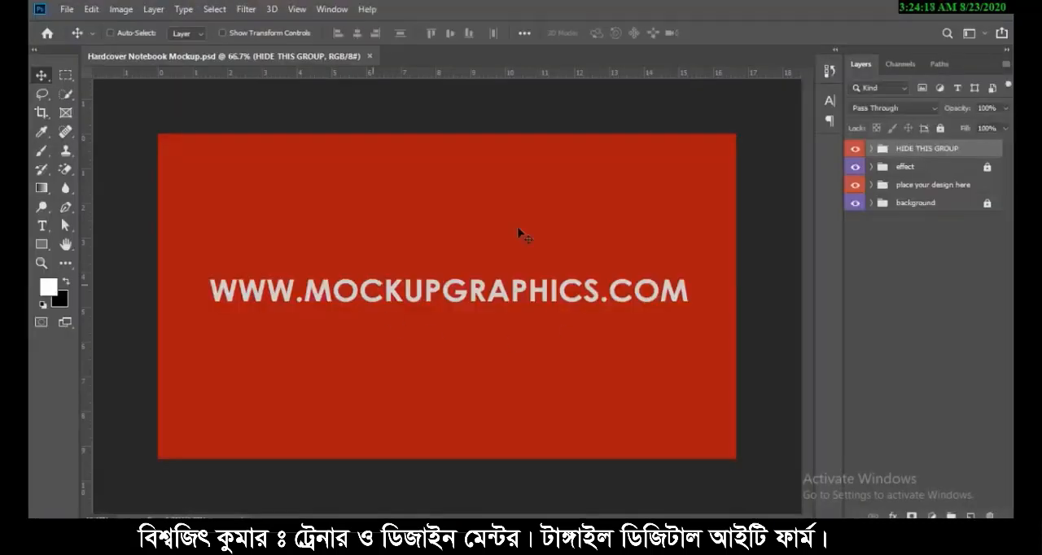
- In Photoshop's Hardcover Notebook Mockup, hide the HIDE THIS GROUP group and open the smart object inside the place your design here group
left_click(854, 150)
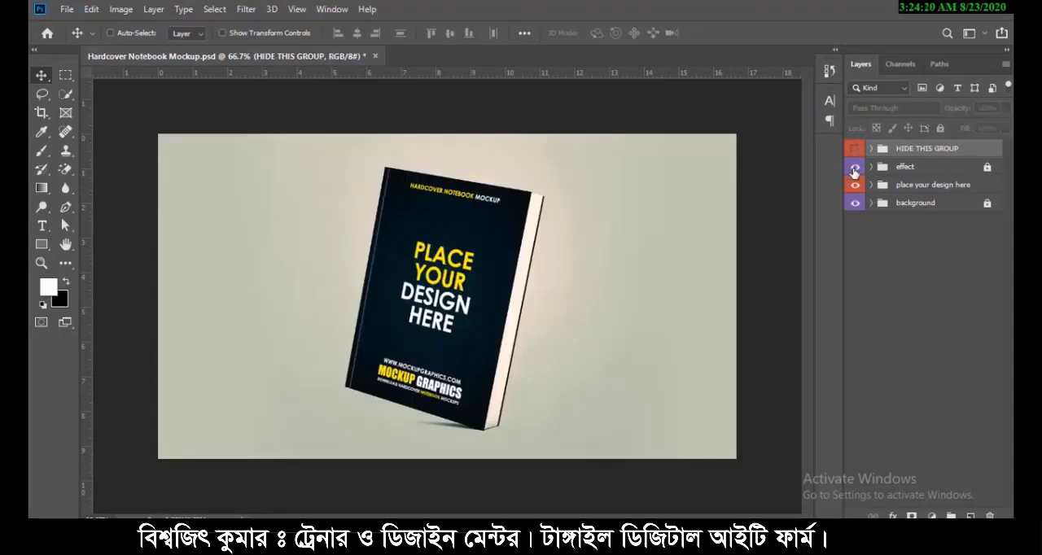
left_click(853, 187)
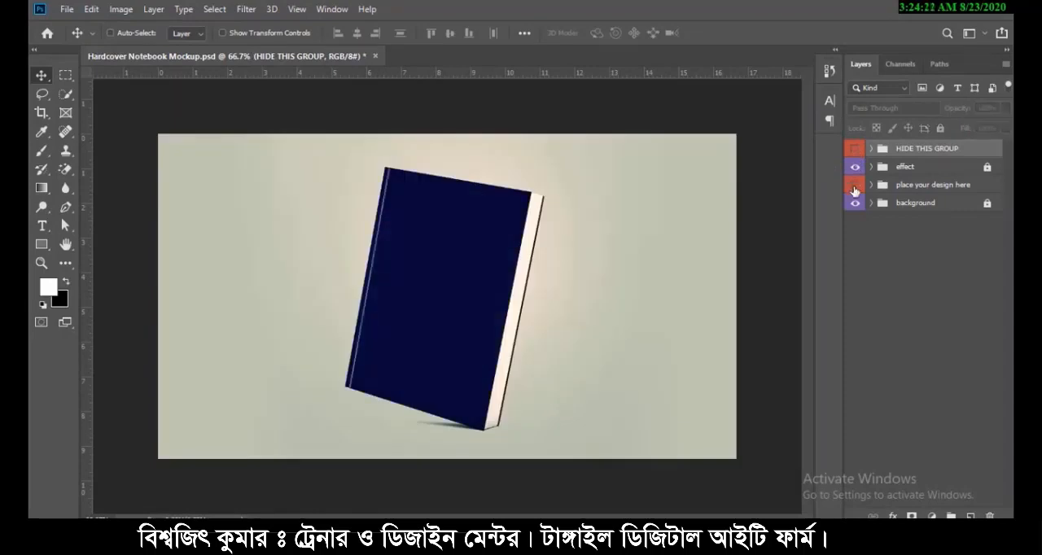
left_click(853, 187)
left_click(870, 186)
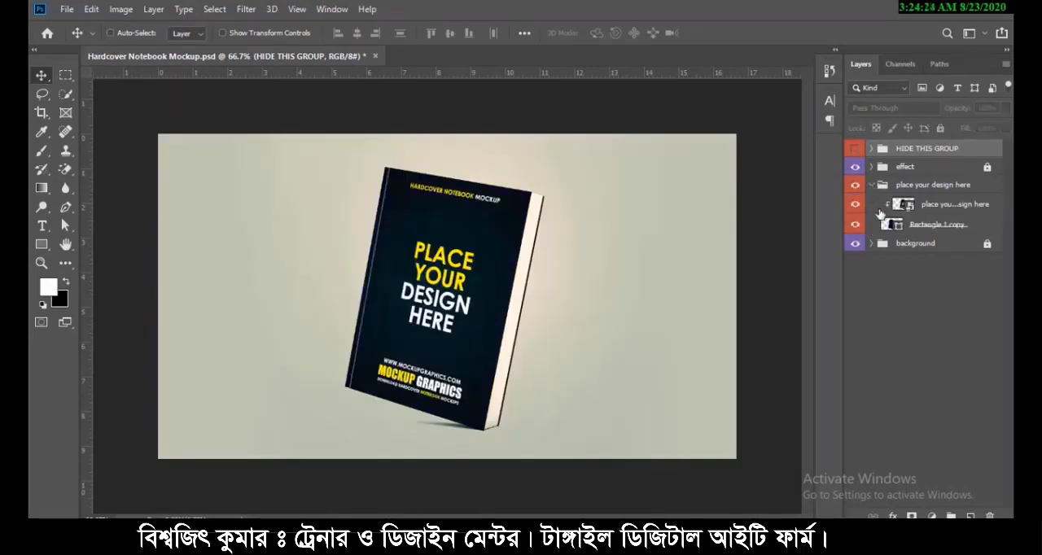
left_click(854, 205)
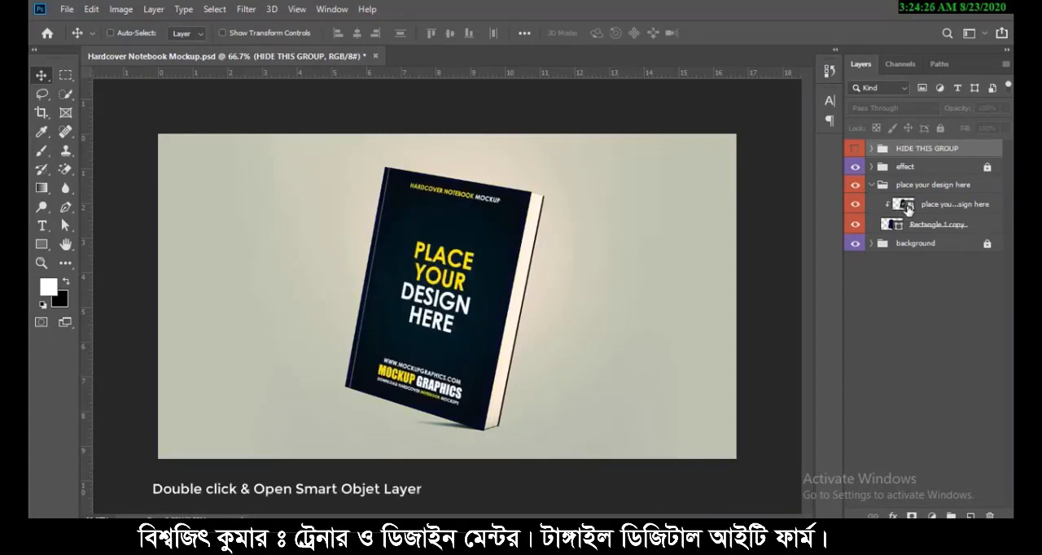
double_click(905, 204)
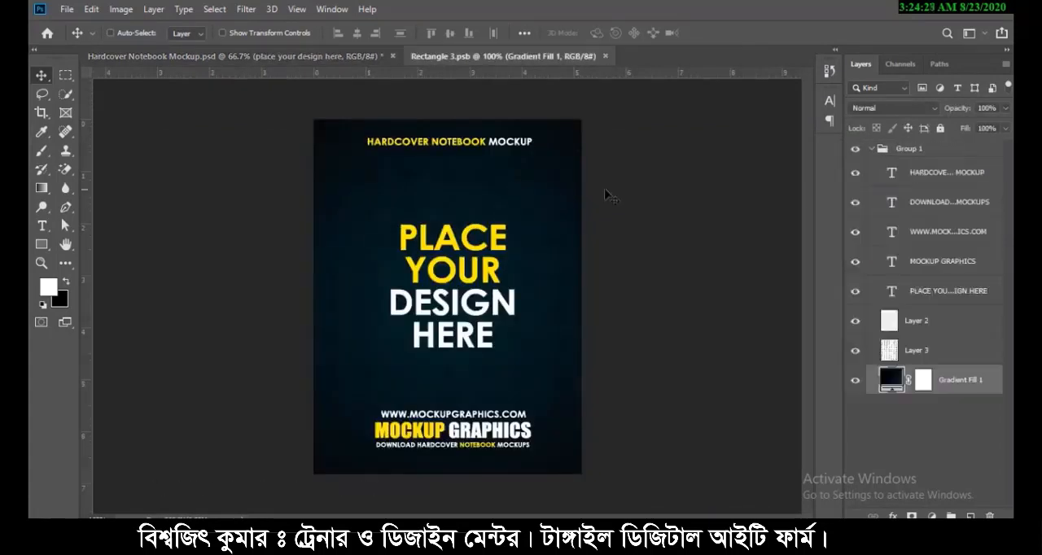
- Add a blank layer above Group 1 in the smart object and delete Group 1 with its contents
left_click(871, 150)
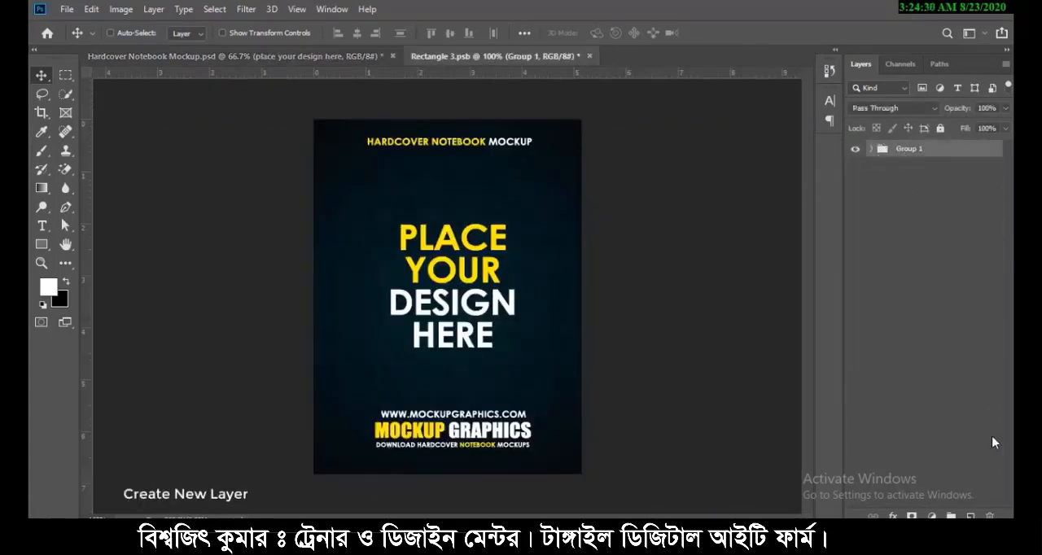
left_click(970, 516)
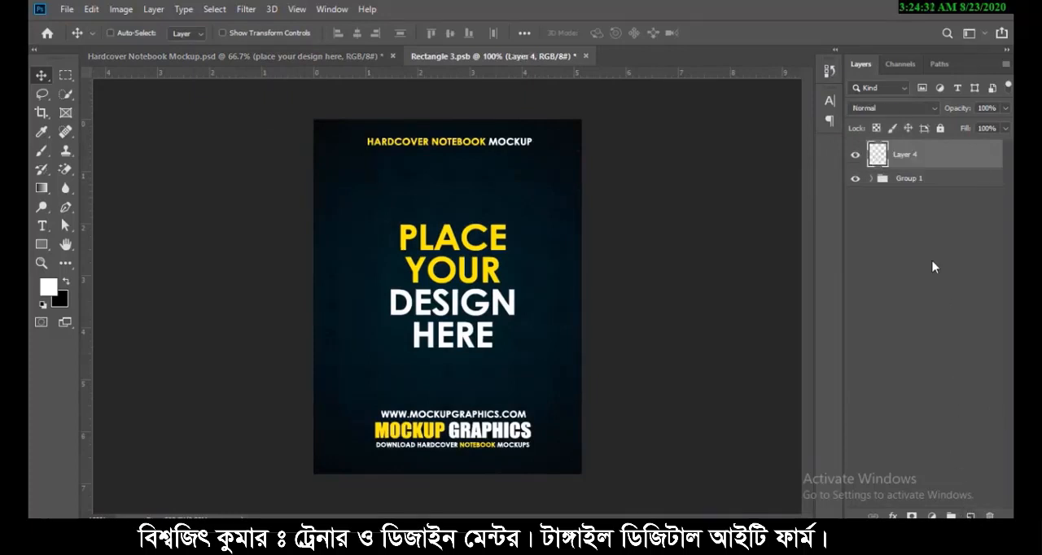
left_click(916, 183)
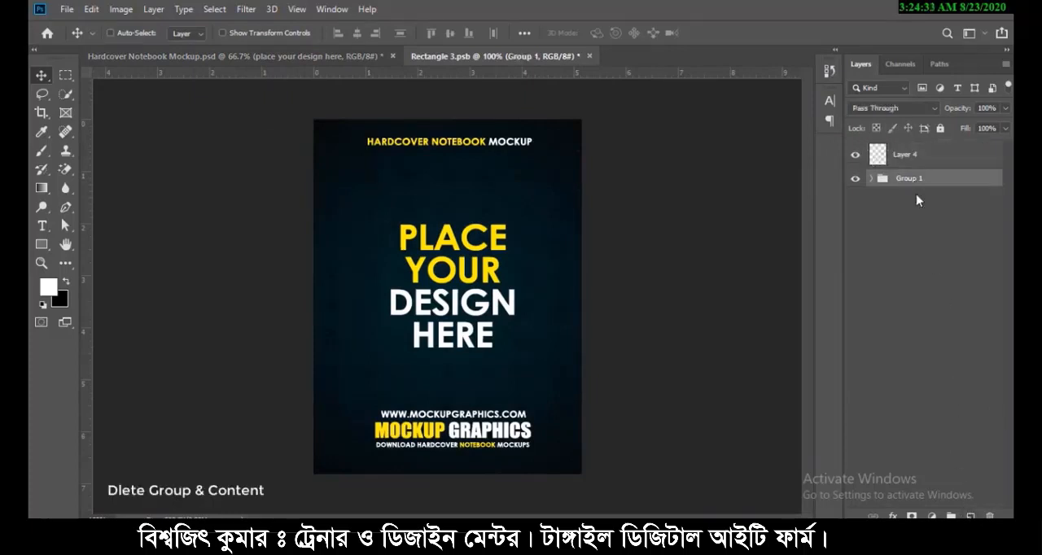
left_click(990, 516)
left_click(504, 210)
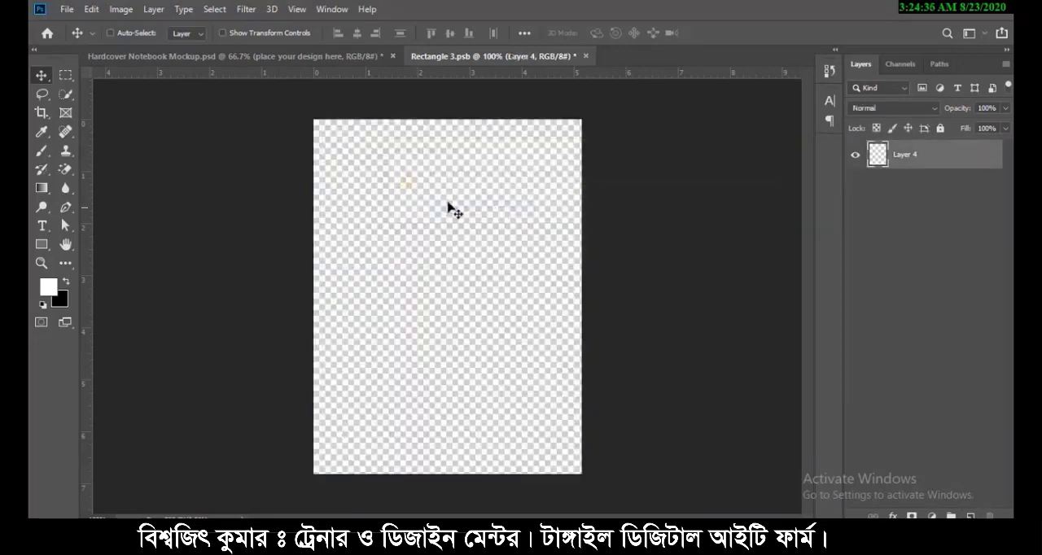
- Place the JOURNEY image from the Desktop as an embedded object in the empty smart object document
left_click(69, 9)
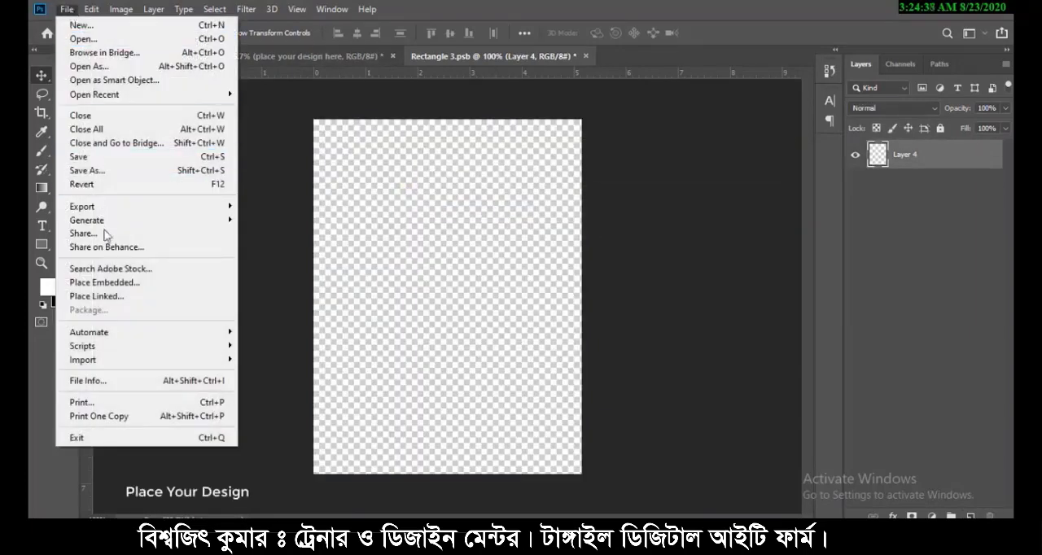
left_click(112, 283)
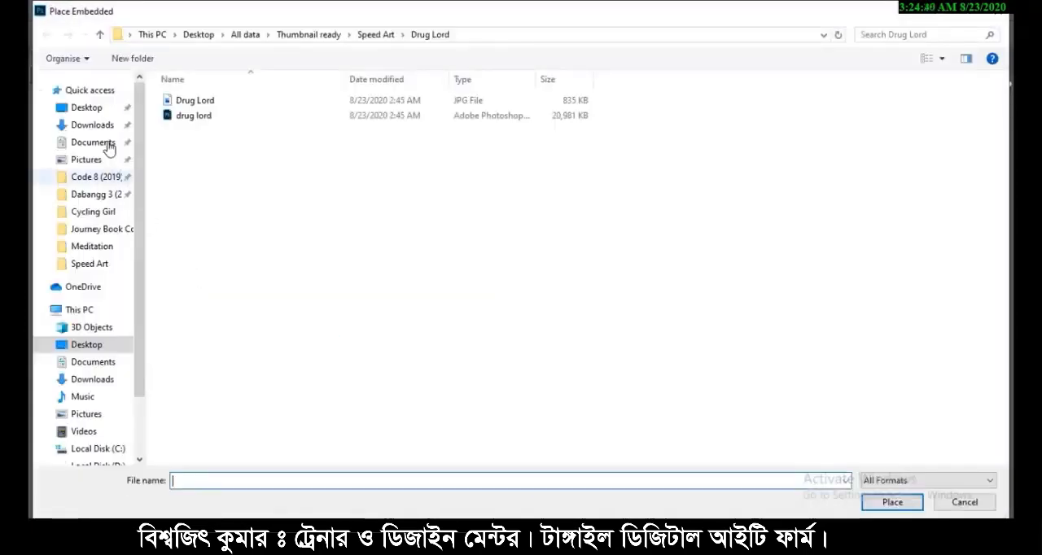
left_click(93, 113)
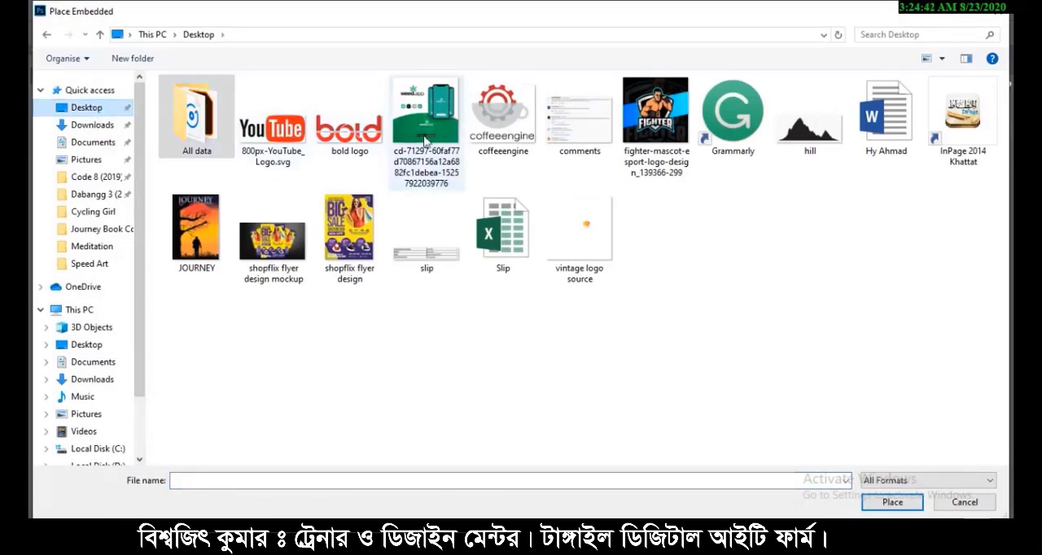
left_click(188, 242)
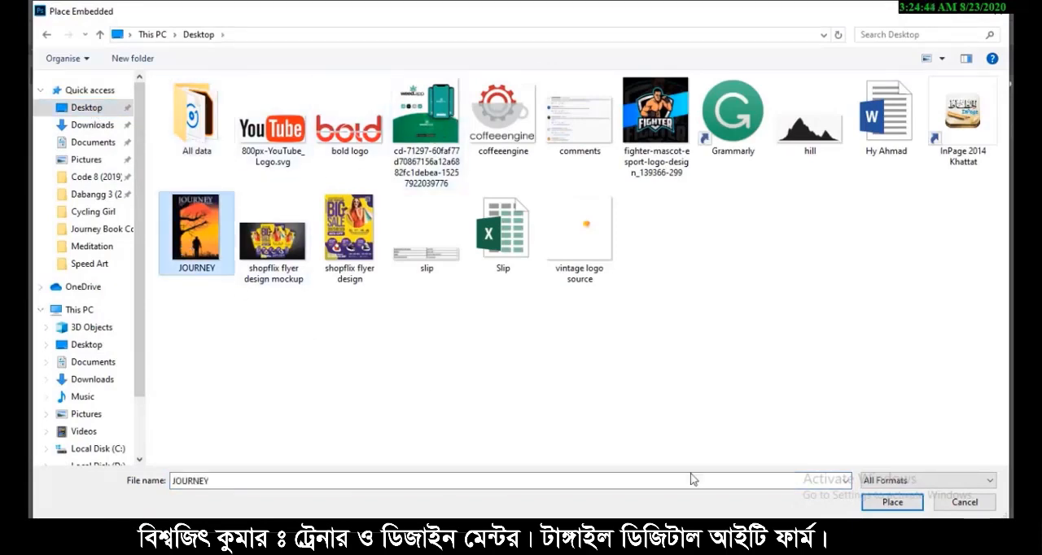
left_click(890, 500)
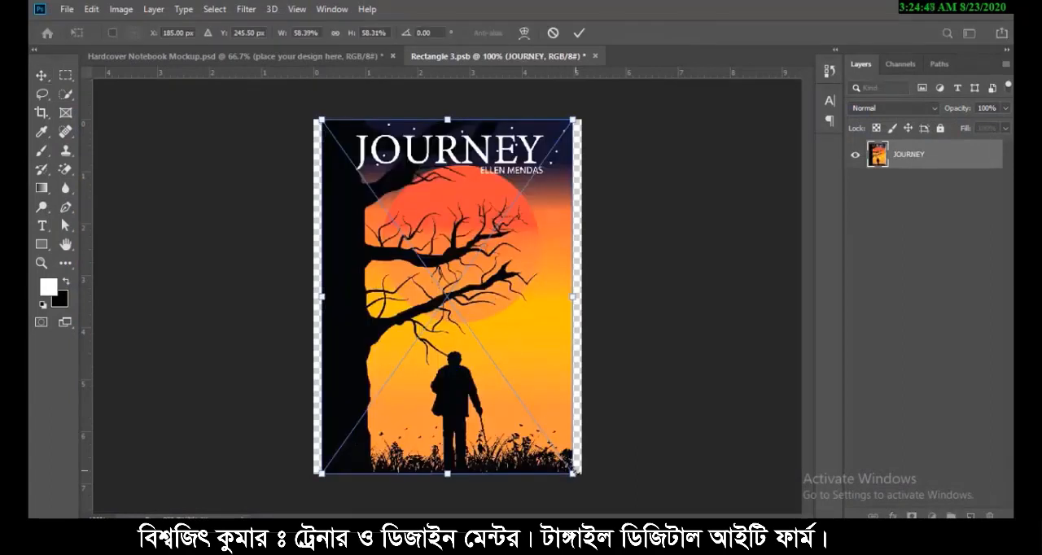
- Scale the placed JOURNEY artwork to about 62.92% width, fit its height to cover the whole canvas, and commit the transform
left_click_drag(575, 470, 586, 485)
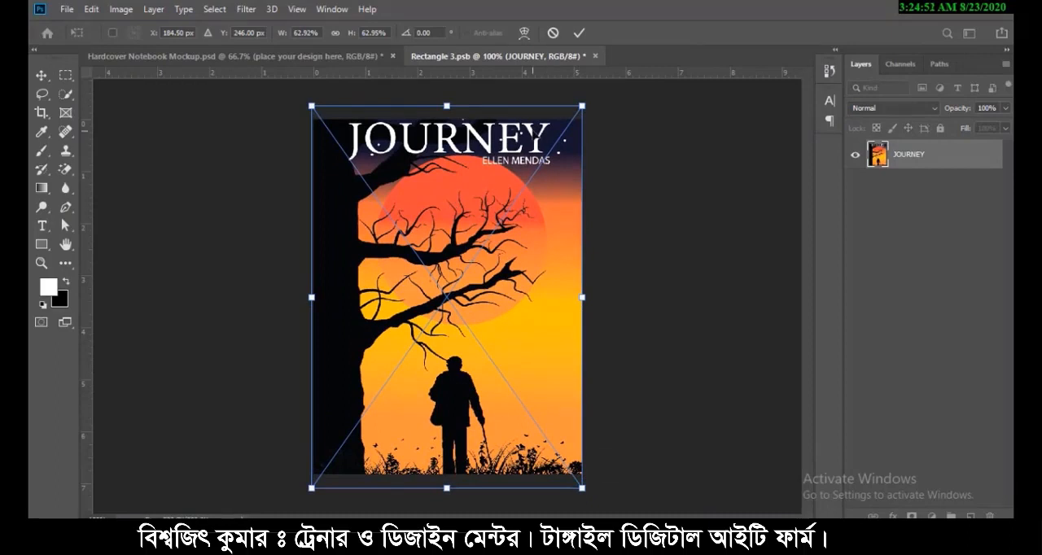
left_click_drag(446, 106, 446, 111)
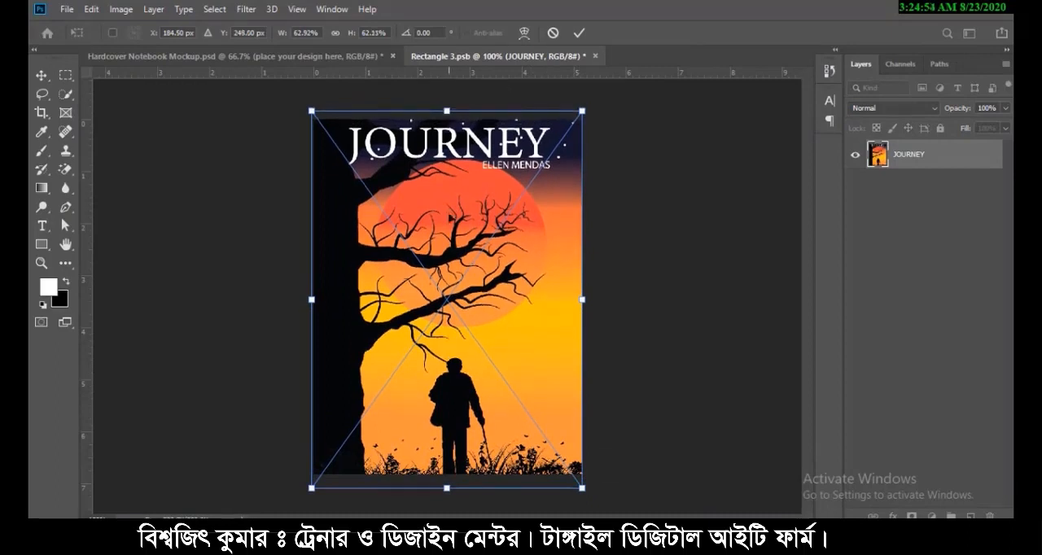
left_click_drag(449, 491, 449, 479)
left_click(577, 32)
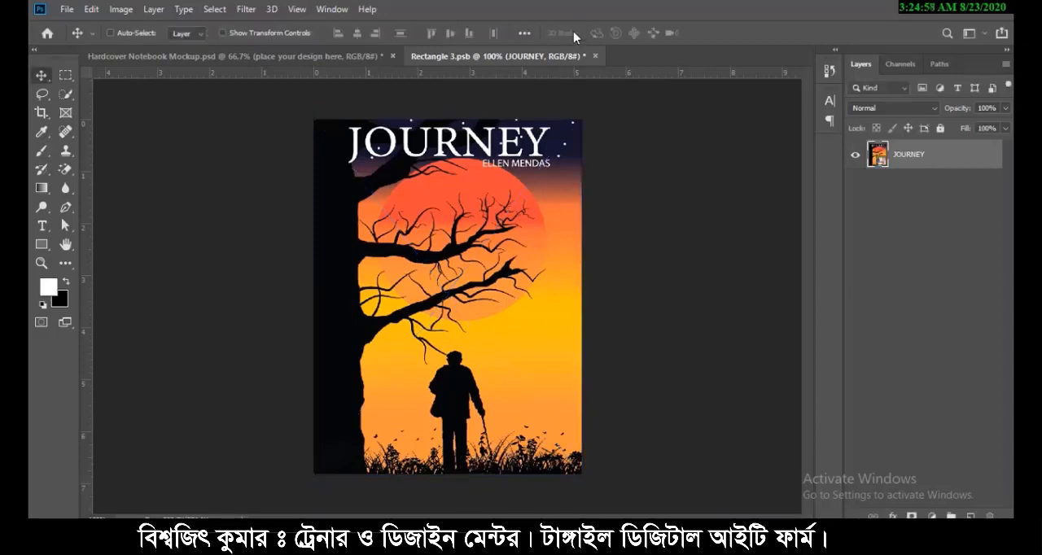
- Save the edited smart object and return to the Hardcover Notebook Mockup document, fitting the book with its cover on screen
left_click(66, 9)
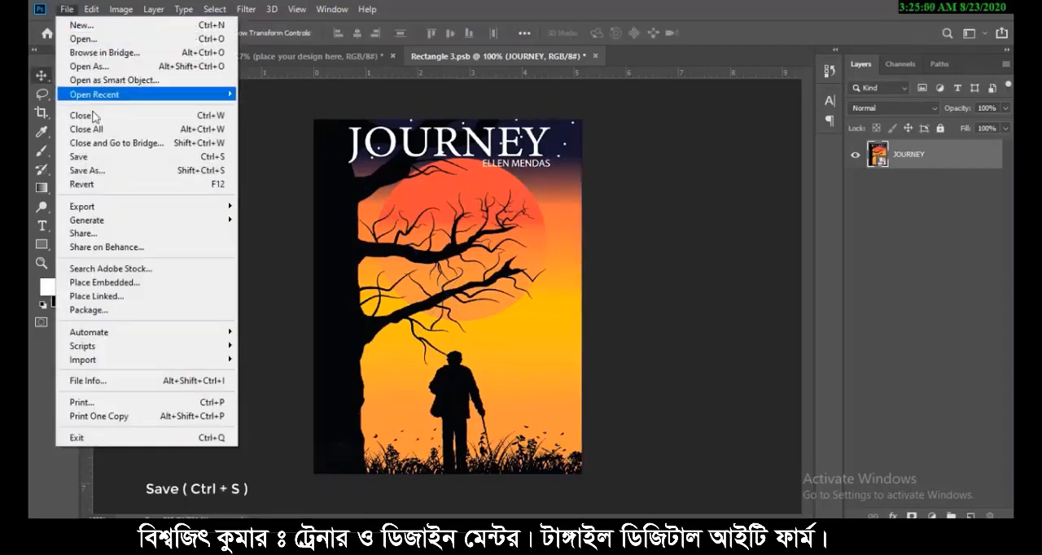
left_click(98, 157)
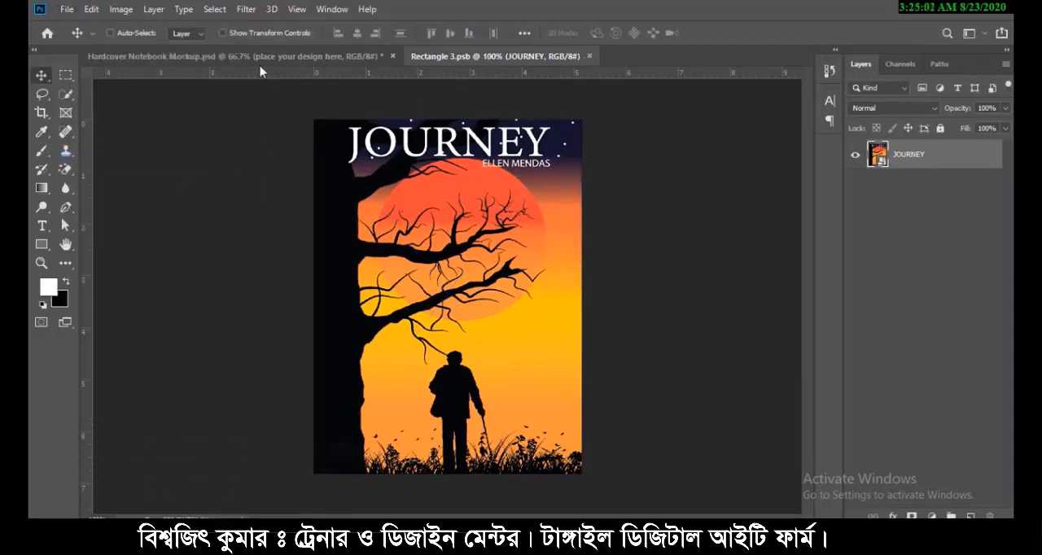
left_click(260, 56)
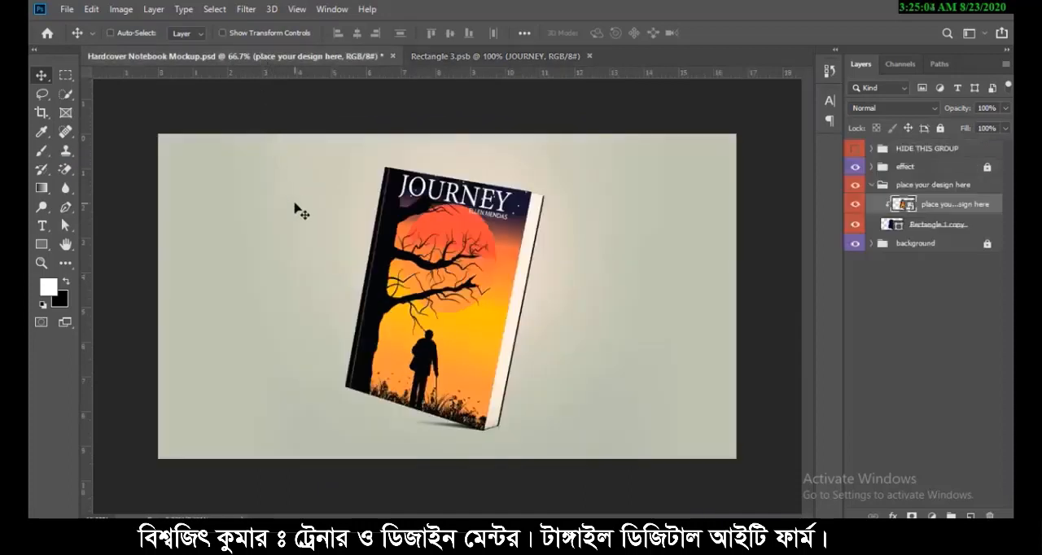
key("ctrl+0")
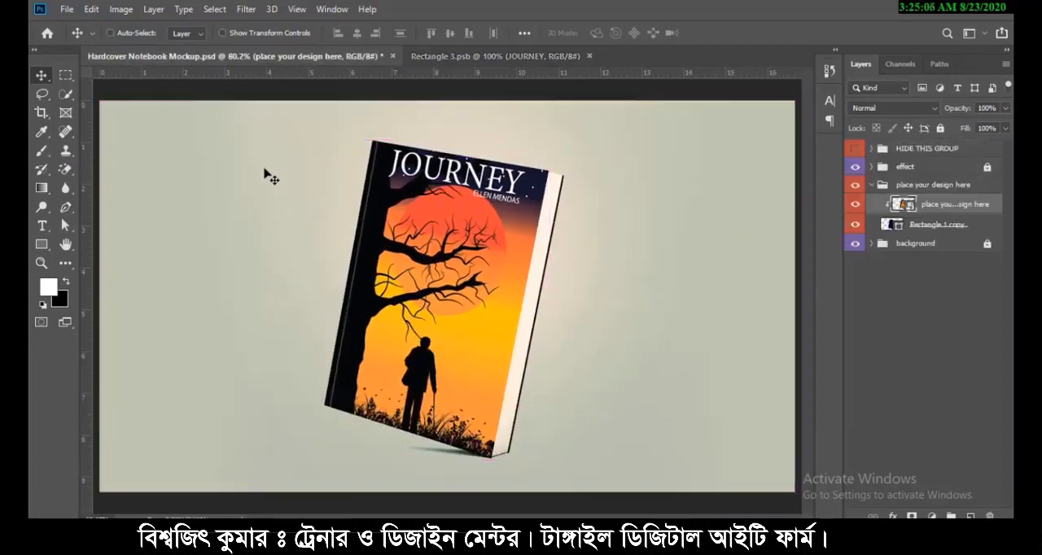